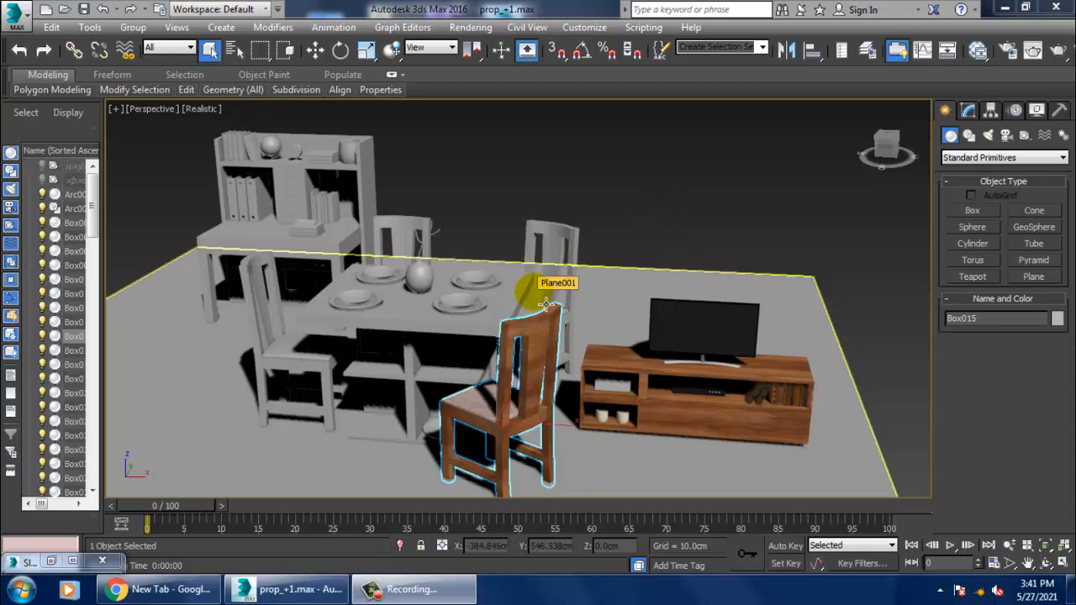
pyautogui.click(556, 239)
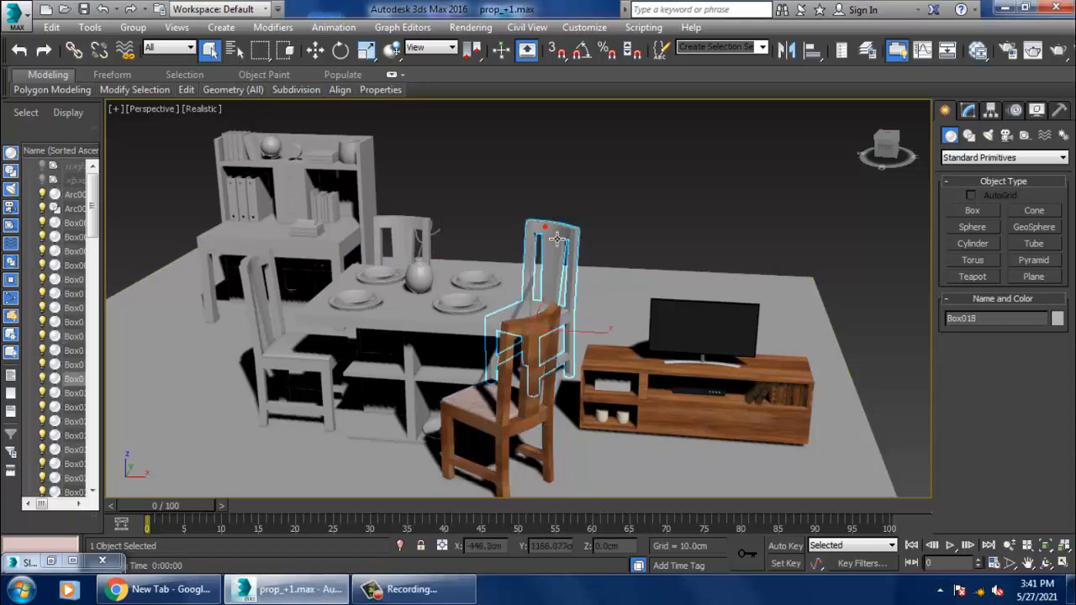
pyautogui.scroll(5, 557, 252)
pyautogui.keyDown('alt'); pyautogui.moveTo(559, 336); pyautogui.dragTo(618, 335, button='middle'); pyautogui.keyUp('alt')
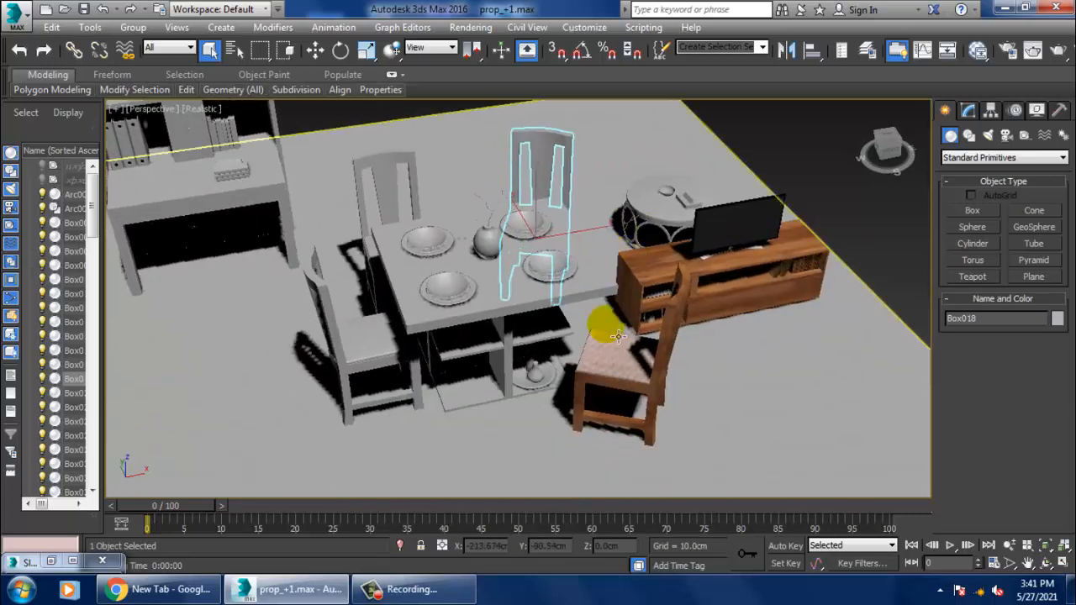
pyautogui.click(618, 336)
pyautogui.keyDown('ctrl'); pyautogui.click(673, 332); pyautogui.keyUp('ctrl')
pyautogui.press('w')
pyautogui.scroll(-5, 673, 332)
pyautogui.scroll(3, 673, 332)
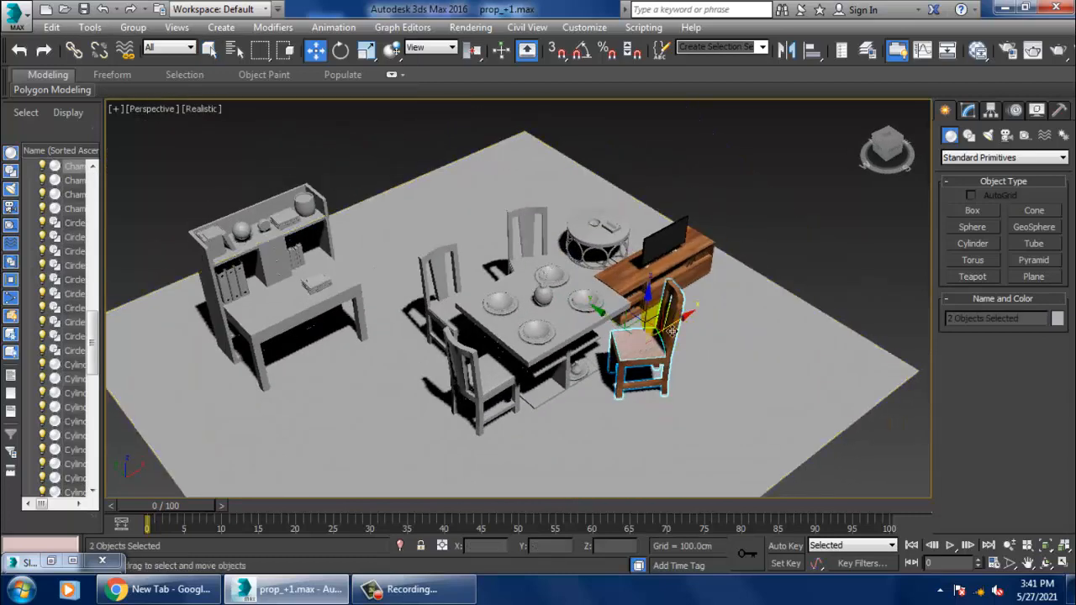
pyautogui.scroll(5, 673, 332)
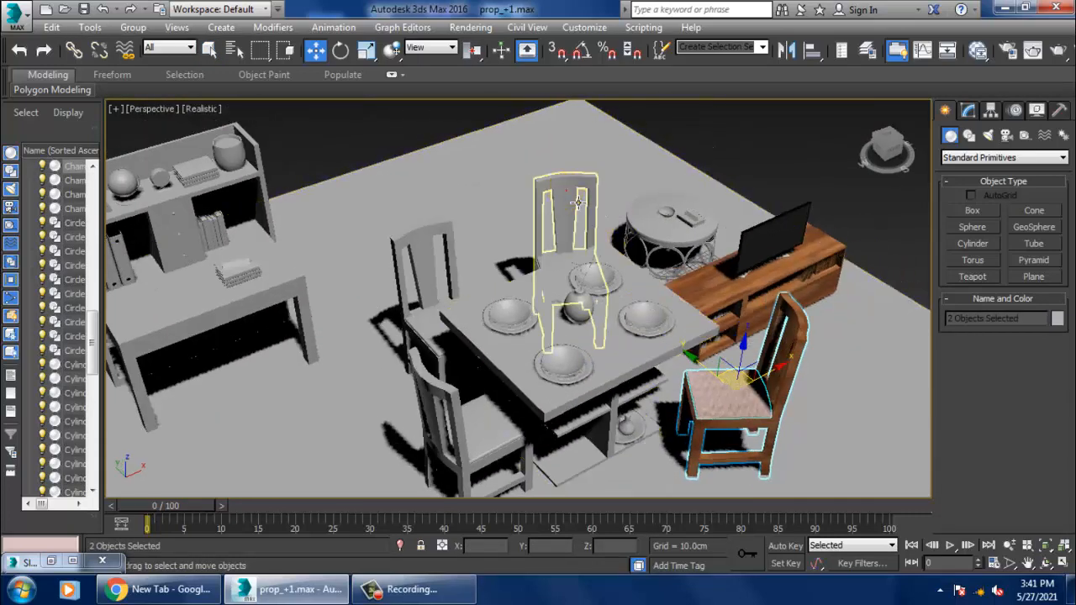
# Delete the grey chair on the far side of the dining table, nearest the round side table
pyautogui.click(578, 203)
pyautogui.keyDown('alt'); pyautogui.moveTo(577, 203); pyautogui.dragTo(579, 296, button='middle'); pyautogui.keyUp('alt')
pyautogui.keyDown('ctrl'); pyautogui.click(614, 290); pyautogui.keyUp('ctrl')
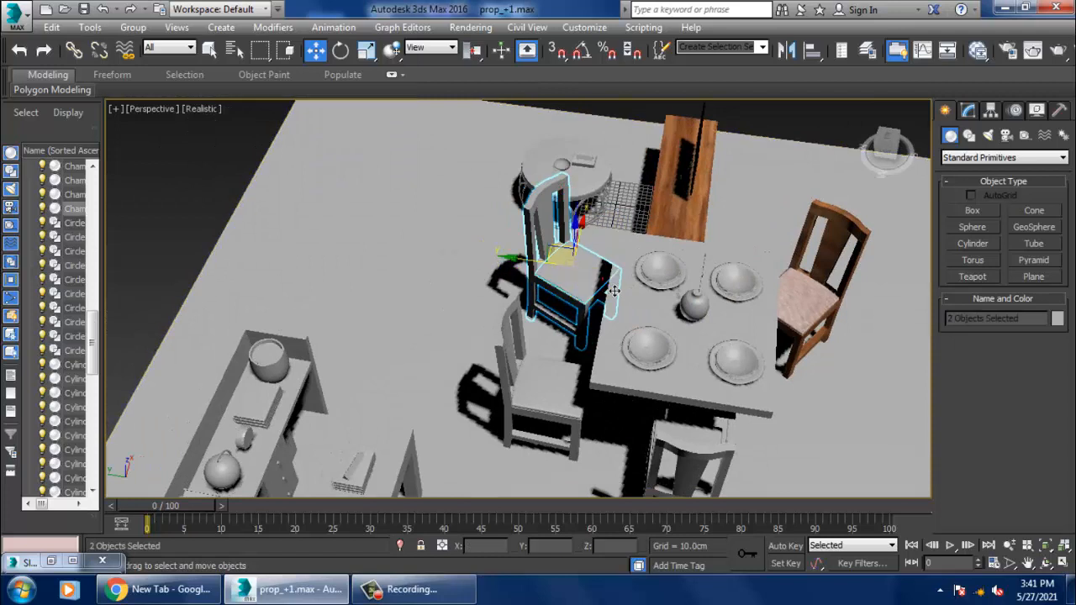
# Mirror the textured wooden chair's frame and seat across the Y axis as a copy
pyautogui.moveTo(614, 291); pyautogui.dragTo(848, 234)
pyautogui.click(786, 49)
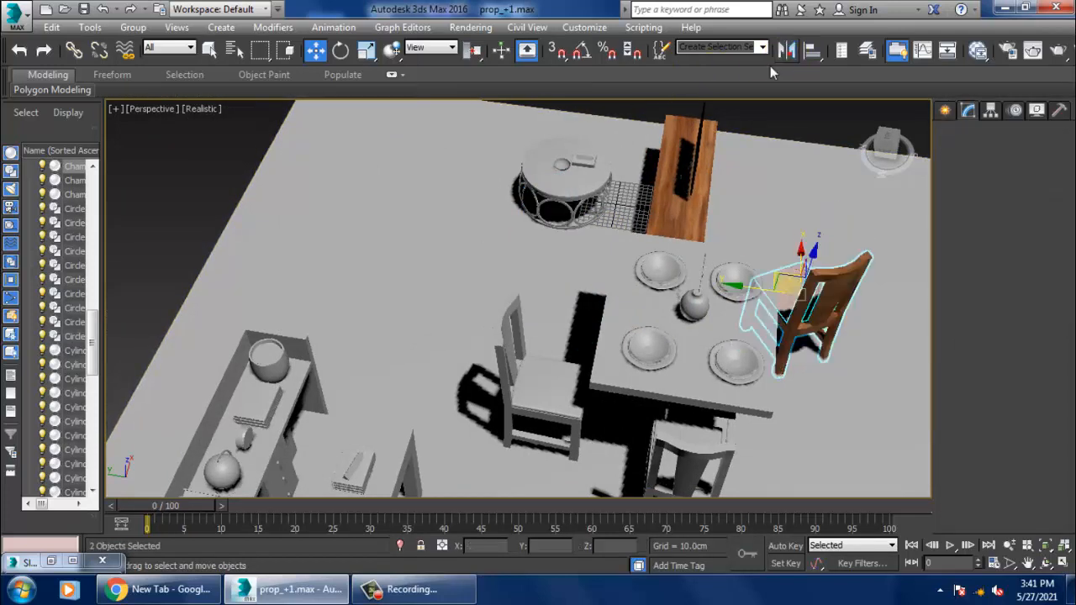
pyautogui.click(508, 229)
pyautogui.click(511, 328)
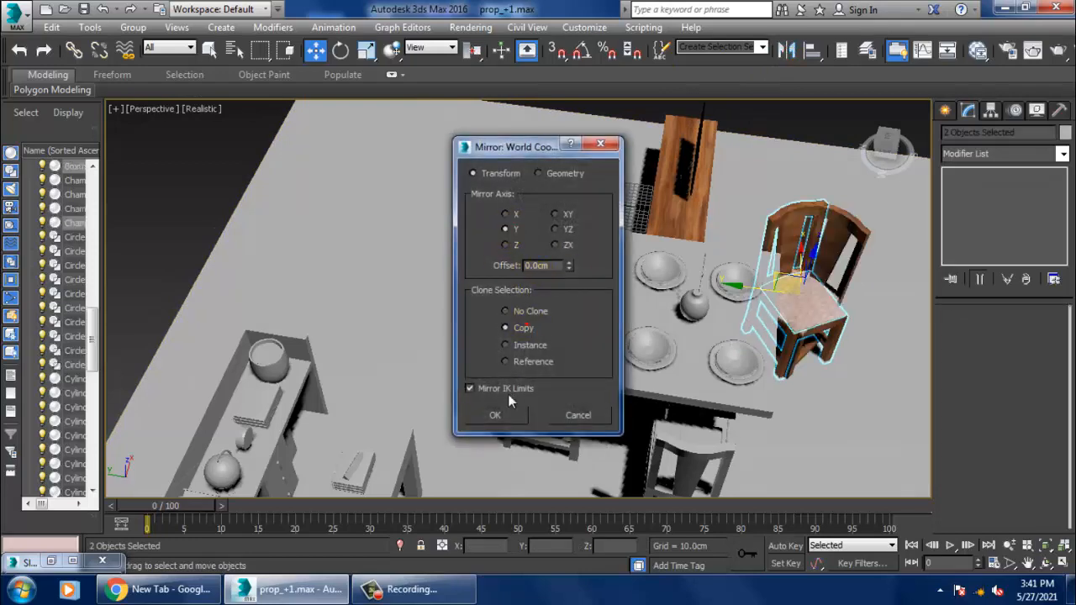
pyautogui.click(496, 415)
# Move the mirrored wooden chair to the far side of the dining table and rotate it to face the table
pyautogui.moveTo(747, 272); pyautogui.dragTo(520, 290)
pyautogui.keyDown('alt'); pyautogui.moveTo(521, 290); pyautogui.dragTo(580, 313, button='middle'); pyautogui.keyUp('alt')
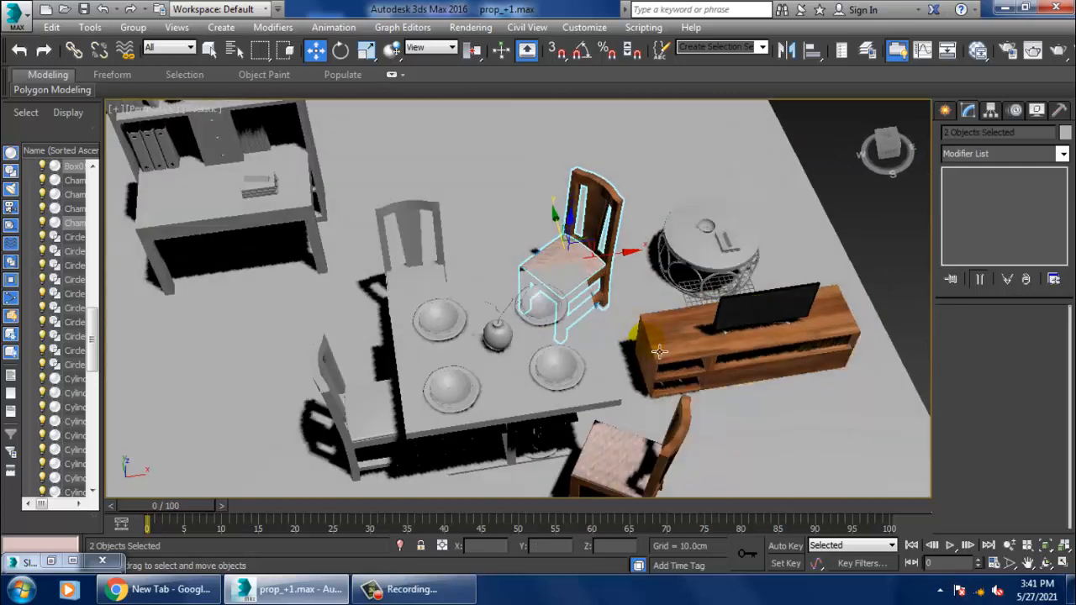
pyautogui.press('e')
pyautogui.moveTo(571, 319); pyautogui.dragTo(572, 259)
pyautogui.press('w')
# Delete the grey chair standing next to the newly placed wooden chair, including its seat
pyautogui.scroll(3, 446, 290)
pyautogui.keyDown('alt'); pyautogui.moveTo(429, 294); pyautogui.dragTo(535, 269, button='middle'); pyautogui.keyUp('alt')
pyautogui.click(471, 270)
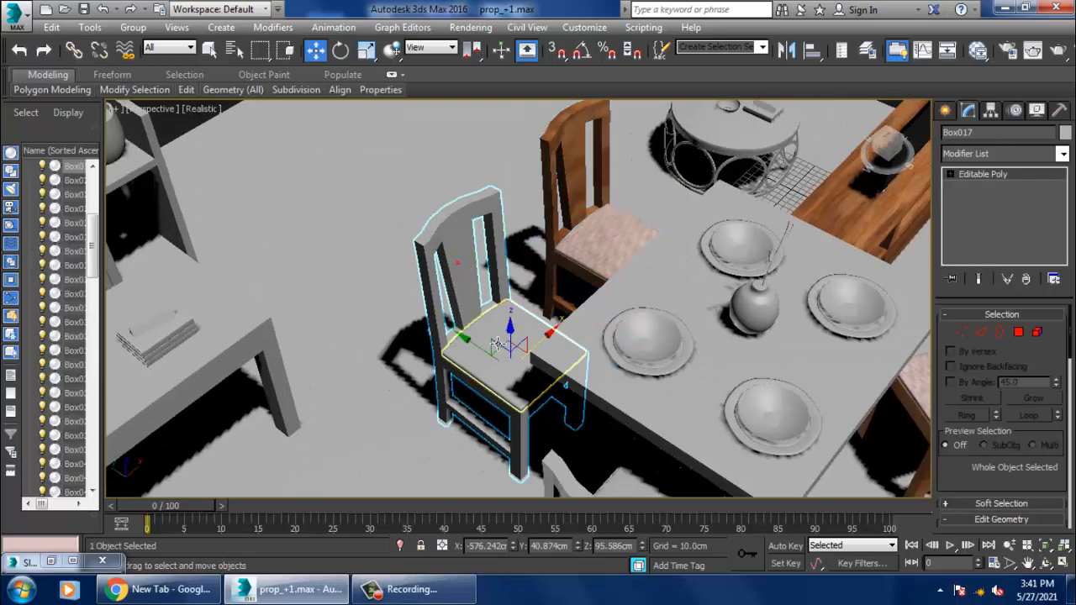
pyautogui.keyDown('ctrl'); pyautogui.click(486, 332); pyautogui.keyUp('ctrl')
pyautogui.press('Delete')
# Clone the far-side wooden chair's frame and seat as one copy into the neighbouring empty place at the table
pyautogui.click(589, 183)
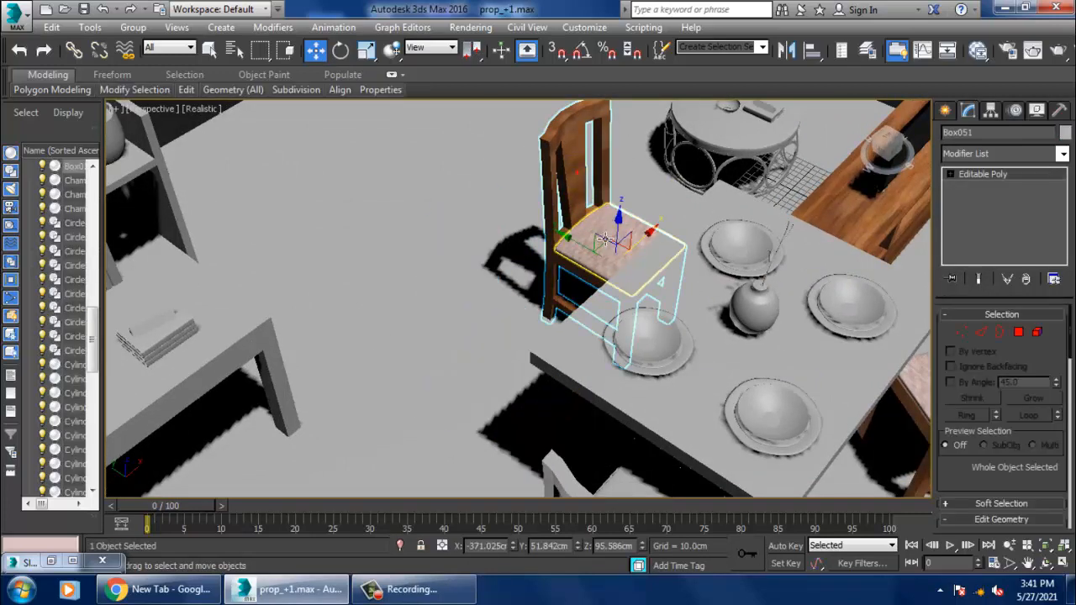
pyautogui.keyDown('ctrl'); pyautogui.click(607, 240); pyautogui.keyUp('ctrl')
pyautogui.keyDown('alt'); pyautogui.moveTo(607, 239); pyautogui.dragTo(671, 238, button='middle'); pyautogui.keyUp('alt')
pyautogui.keyDown('shift'); pyautogui.moveTo(678, 240); pyautogui.dragTo(537, 249); pyautogui.keyUp('shift')
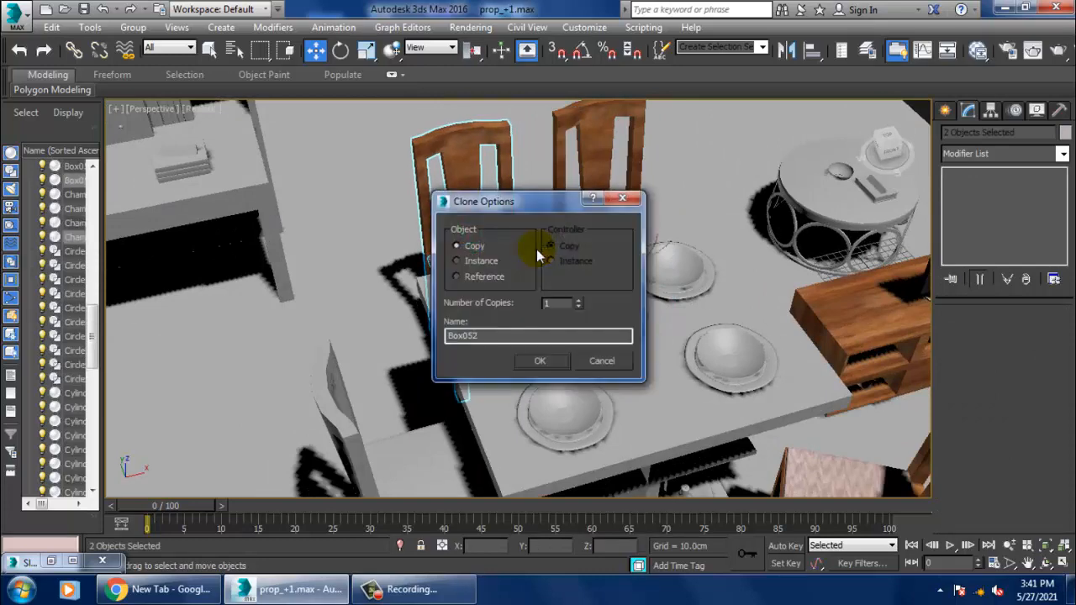
pyautogui.click(542, 361)
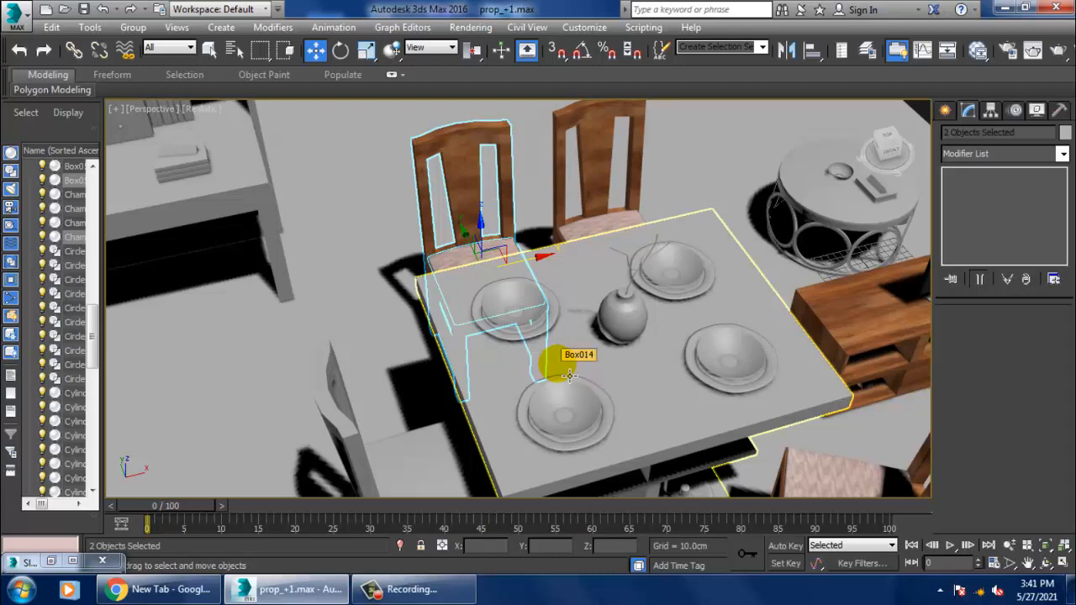
# Delete the last grey dining chair and clone the textured wooden chair as a copy near its place
pyautogui.keyDown('alt'); pyautogui.moveTo(595, 336); pyautogui.dragTo(547, 261, button='middle'); pyautogui.keyUp('alt')
pyautogui.click(376, 333)
pyautogui.moveTo(540, 254)
pyautogui.mouseDown()
pyautogui.moveTo(786, 424)
pyautogui.moveTo(761, 395)
pyautogui.mouseUp()
pyautogui.click(540, 357)
# Rotate the new chair copy with angle snap and move it opposite the front wooden chair, facing the table
pyautogui.moveTo(540, 357)
pyautogui.keyDown('alt'); pyautogui.mouseDown(button='middle')
pyautogui.moveTo(653, 363)
pyautogui.moveTo(642, 359)
pyautogui.mouseUp(button='middle'); pyautogui.keyUp('alt')
pyautogui.click(580, 53)
pyautogui.press('e')
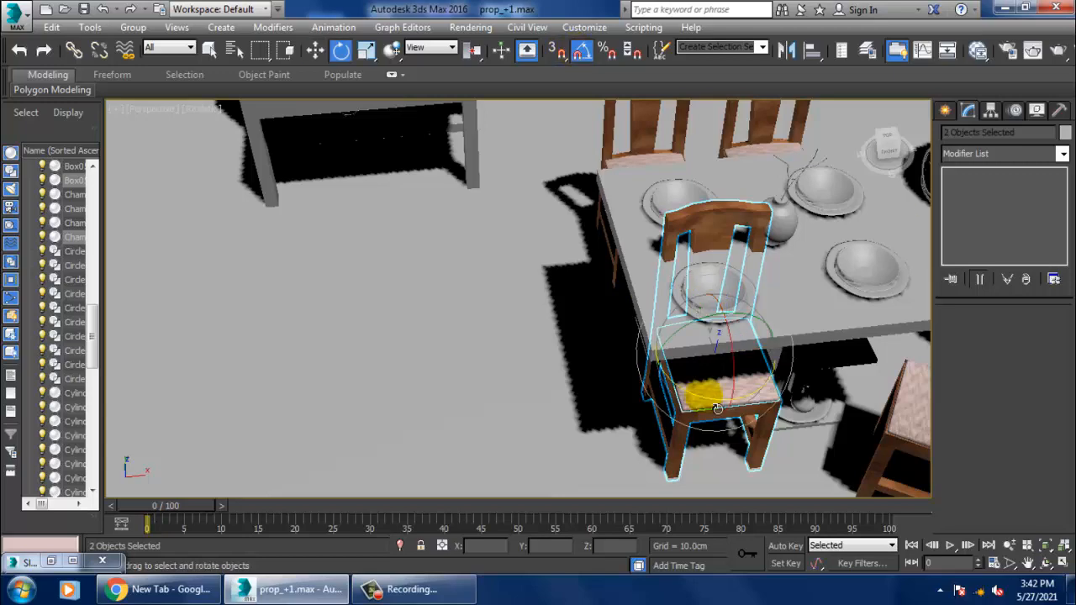
pyautogui.moveTo(717, 409); pyautogui.dragTo(736, 402)
pyautogui.press('w')
pyautogui.moveTo(760, 368); pyautogui.dragTo(595, 363)
pyautogui.keyDown('alt'); pyautogui.moveTo(595, 363); pyautogui.dragTo(711, 356, button='middle'); pyautogui.keyUp('alt')
pyautogui.keyDown('alt'); pyautogui.moveTo(574, 349); pyautogui.dragTo(592, 398, button='middle'); pyautogui.keyUp('alt')
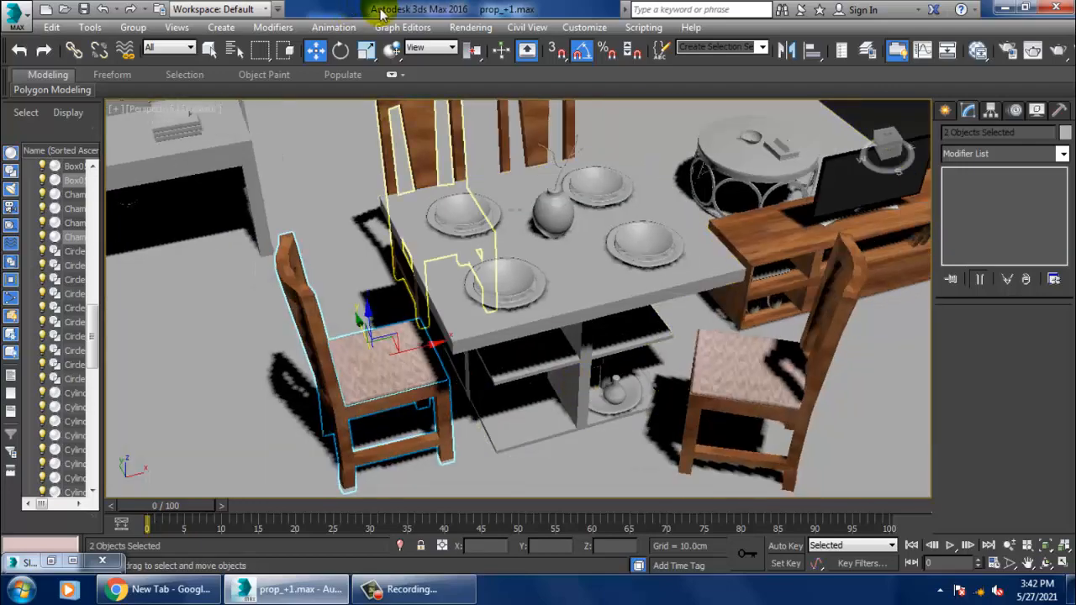
# Open the reference image blogimages_0002_layer-9_5ee763f91d832.jpg from the May 2021 folder and place it beside the viewport
pyautogui.click(470, 27)
pyautogui.click(538, 393)
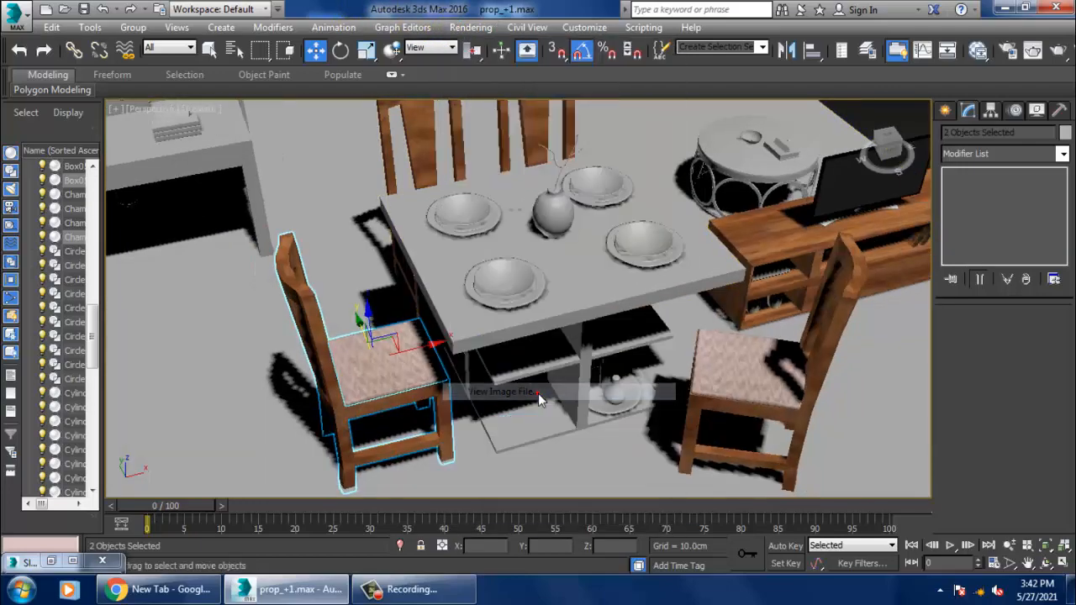
pyautogui.moveTo(869, 156); pyautogui.dragTo(870, 311)
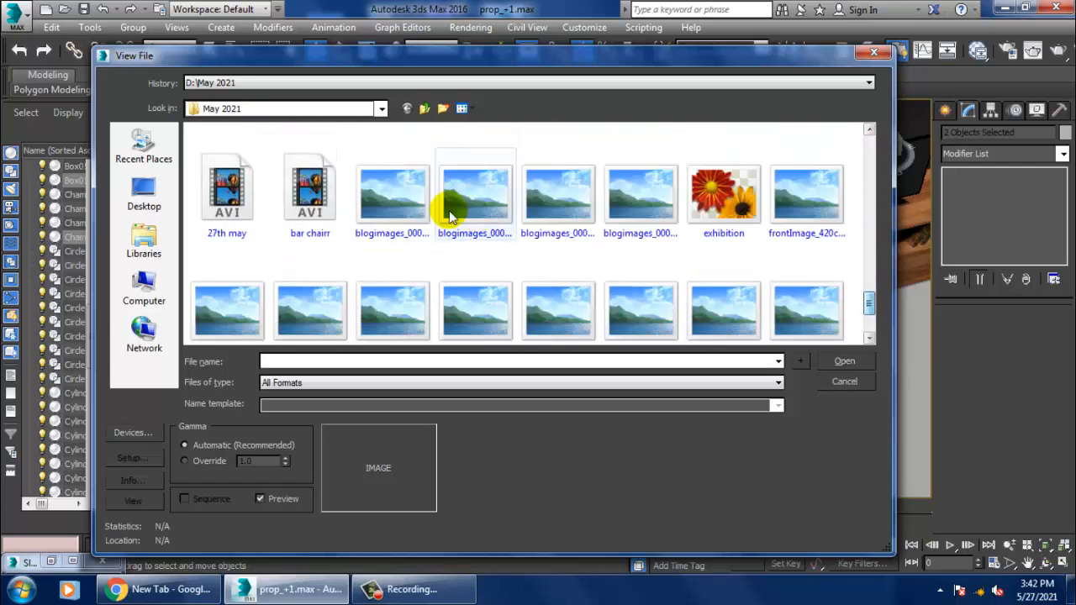
pyautogui.click(382, 201)
pyautogui.doubleClick(381, 197)
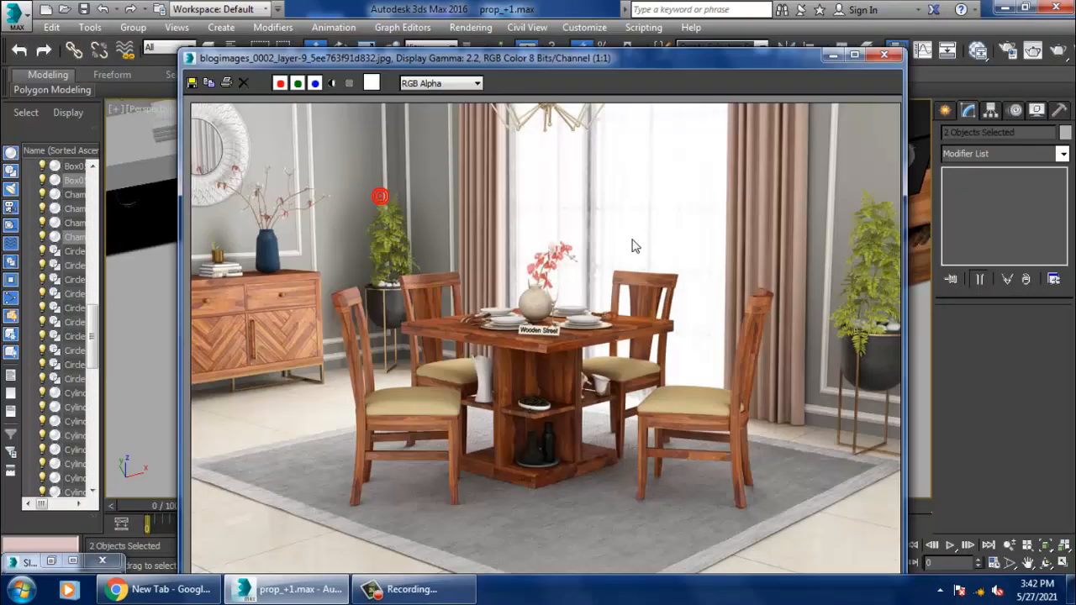
pyautogui.moveTo(768, 58); pyautogui.dragTo(167, 60)
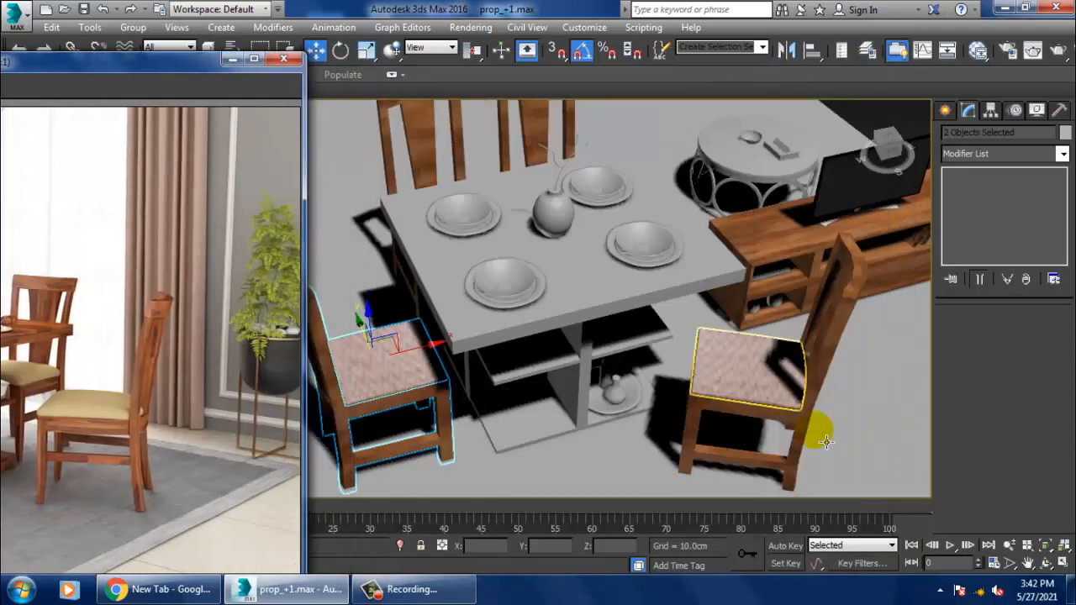
# Set the reflection colour of the wood material Material #56 to grey with a value of 72
pyautogui.click(839, 348)
pyautogui.press('m')
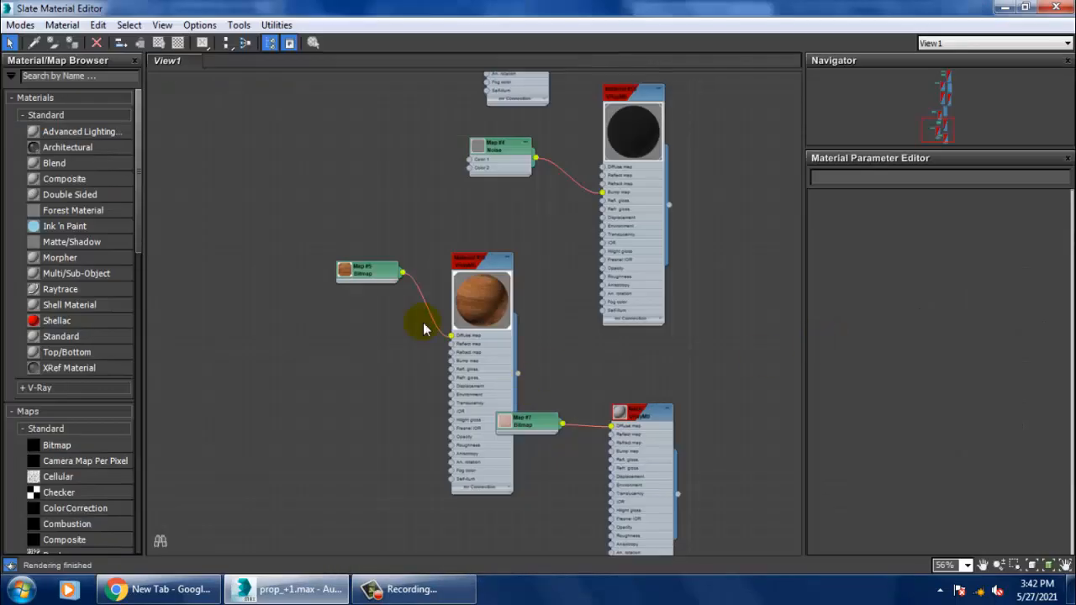
pyautogui.doubleClick(481, 271)
pyautogui.click(895, 247)
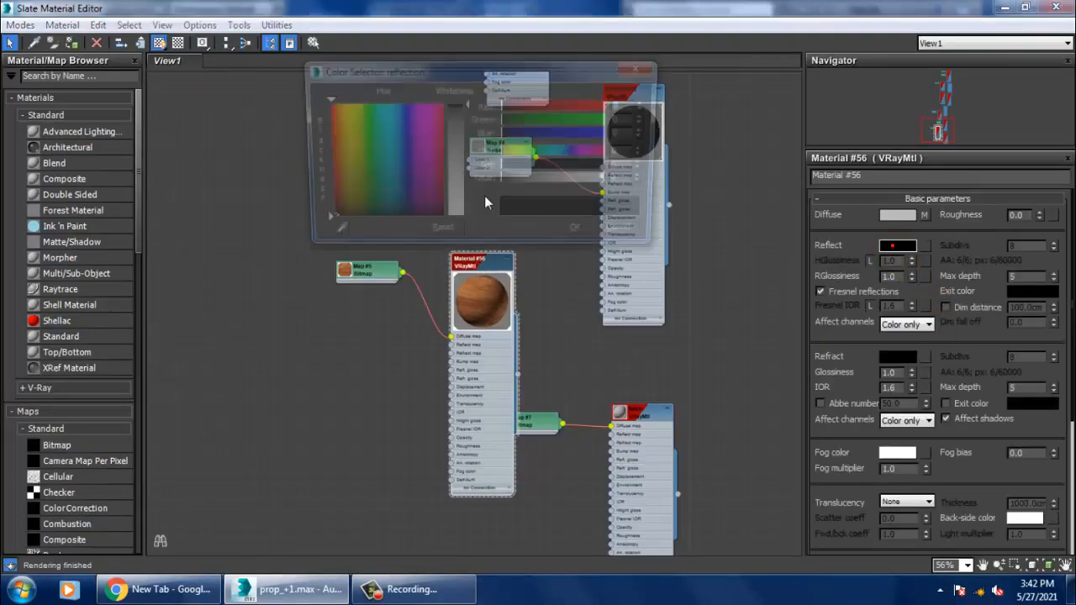
pyautogui.moveTo(458, 105); pyautogui.dragTo(459, 136)
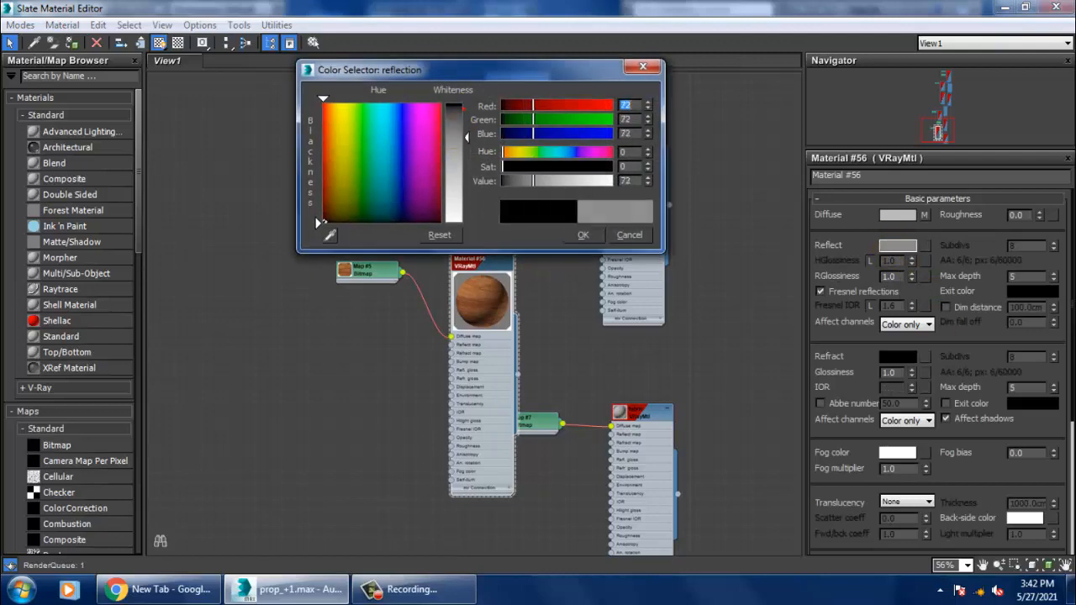
pyautogui.click(589, 236)
# Change the reflection colour of the material named wood to a mid grey and minimize the Slate Material Editor
pyautogui.moveTo(690, 210); pyautogui.dragTo(646, 437, button='middle')
pyautogui.scroll(-3, 645, 436)
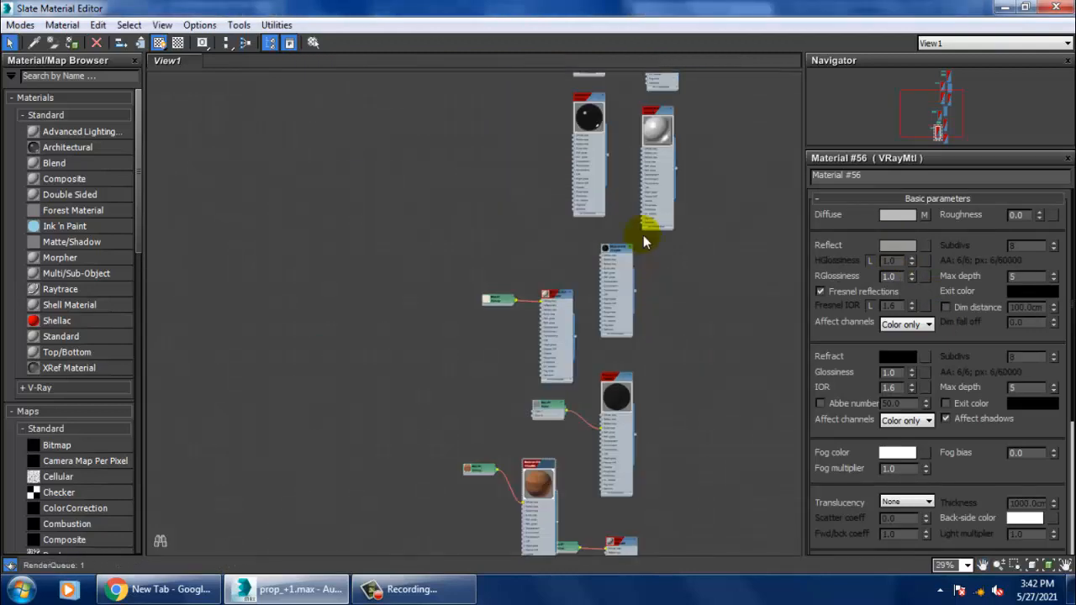
pyautogui.moveTo(643, 234); pyautogui.dragTo(561, 471, button='middle')
pyautogui.moveTo(614, 235); pyautogui.dragTo(587, 352, button='middle')
pyautogui.doubleClick(542, 220)
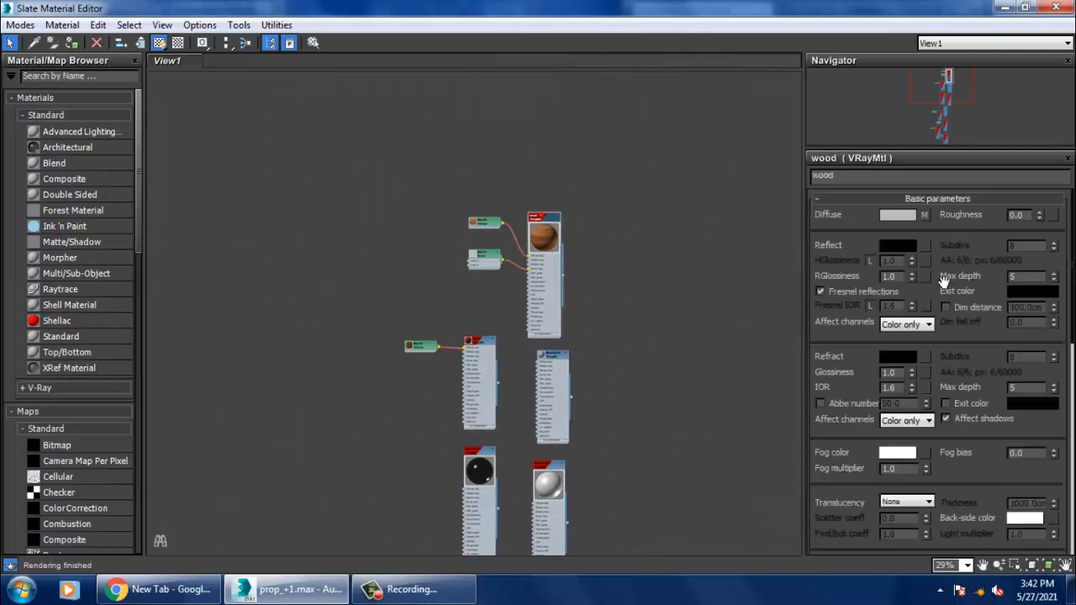
pyautogui.click(900, 242)
pyautogui.moveTo(466, 107)
pyautogui.mouseDown()
pyautogui.moveTo(466, 158)
pyautogui.moveTo(468, 141)
pyautogui.mouseUp()
pyautogui.click(589, 236)
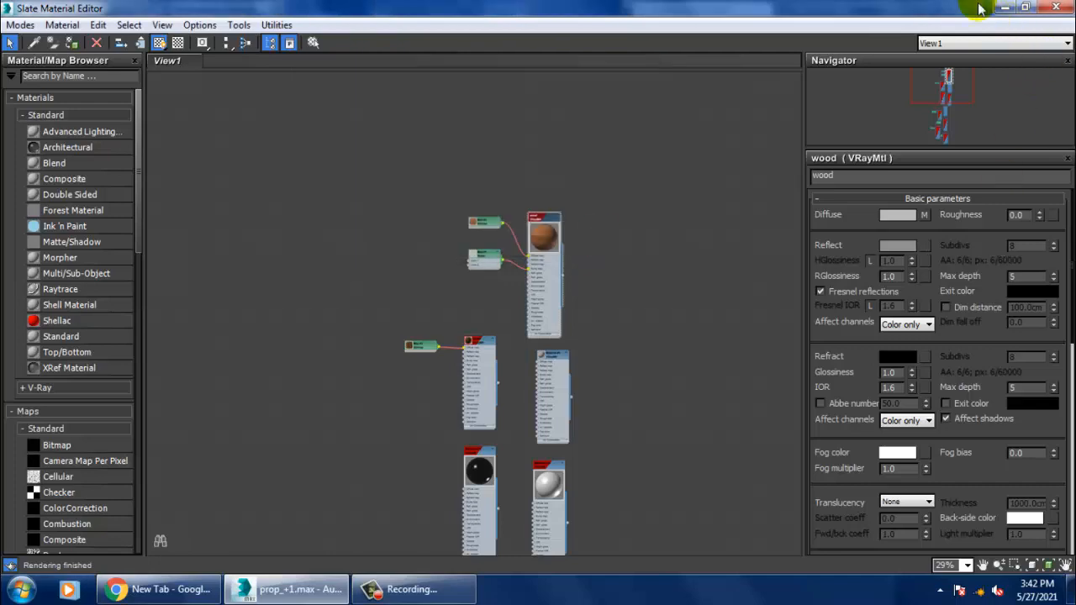
pyautogui.click(1005, 8)
# Assign the wood material Material #56 to the dining table
pyautogui.keyDown('alt'); pyautogui.moveTo(538, 277); pyautogui.dragTo(630, 283, button='middle'); pyautogui.keyUp('alt')
pyautogui.scroll(2, 631, 282)
pyautogui.press('m')
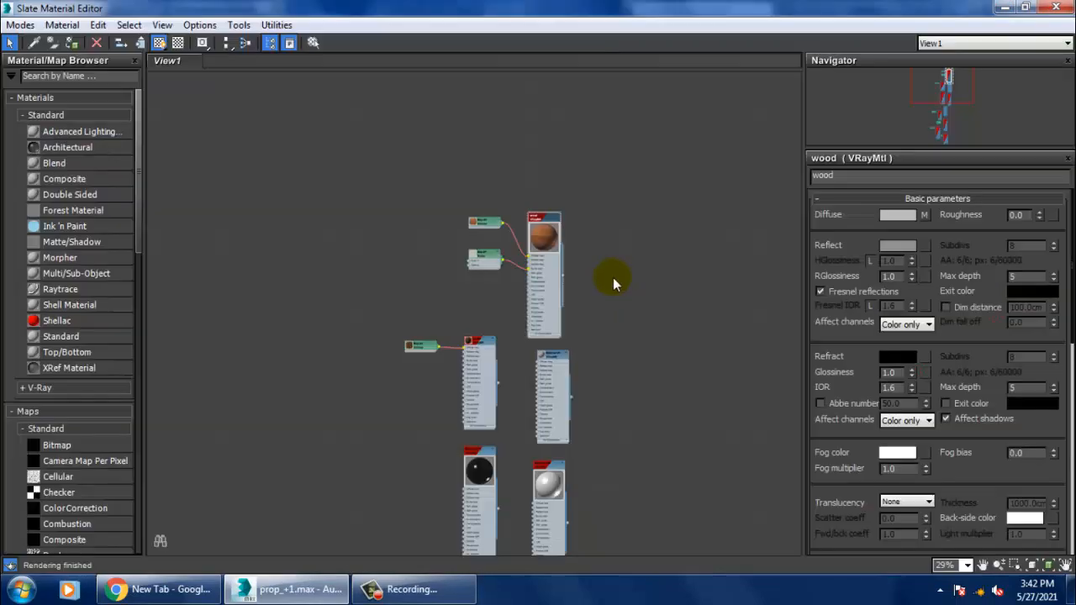
pyautogui.moveTo(458, 239); pyautogui.dragTo(514, 243, button='middle')
pyautogui.moveTo(564, 336); pyautogui.dragTo(519, 96, button='middle')
pyautogui.moveTo(584, 443); pyautogui.dragTo(653, 236, button='middle')
pyautogui.doubleClick(572, 223)
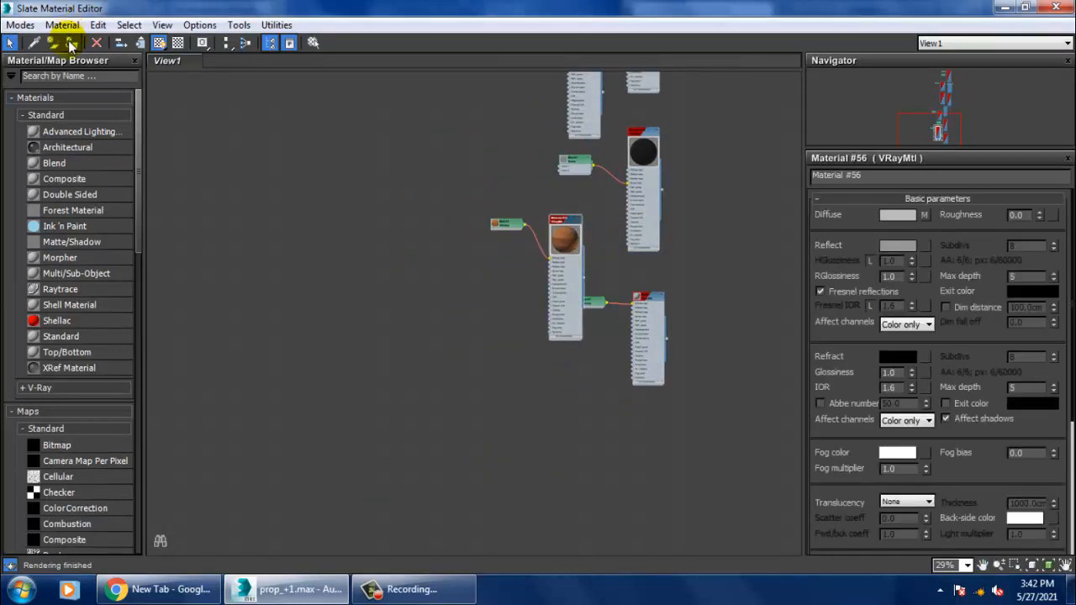
pyautogui.click(1000, 10)
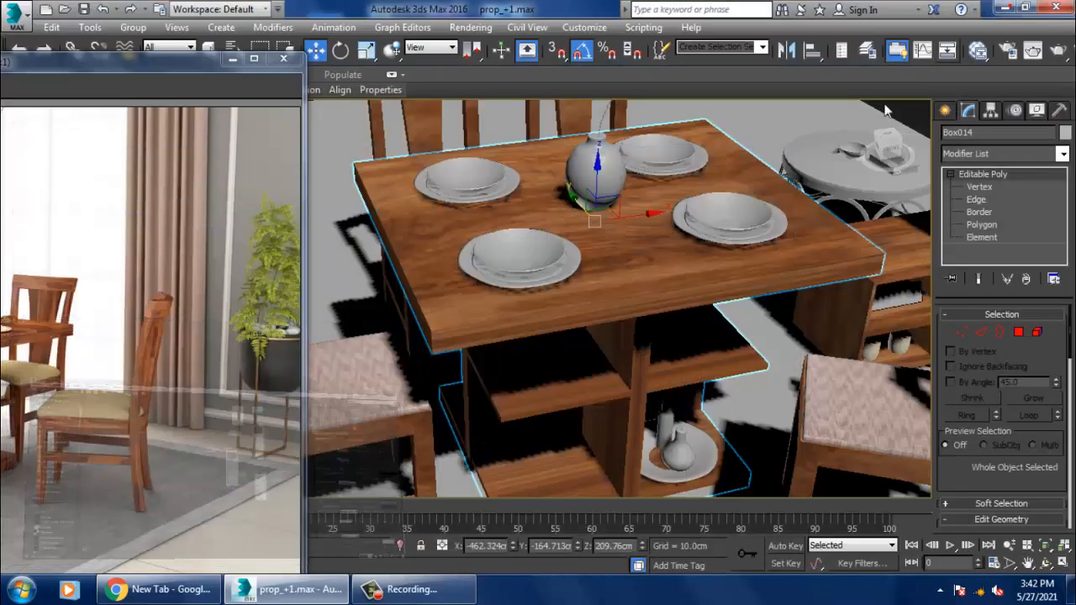
# Set the U and V tiling of Material #56's wood bitmap to 10 and move the material editor off the viewport
pyautogui.moveTo(632, 275)
pyautogui.keyDown('alt'); pyautogui.mouseDown(button='middle')
pyautogui.moveTo(631, 248)
pyautogui.moveTo(638, 289)
pyautogui.mouseUp(button='middle'); pyautogui.keyUp('alt')
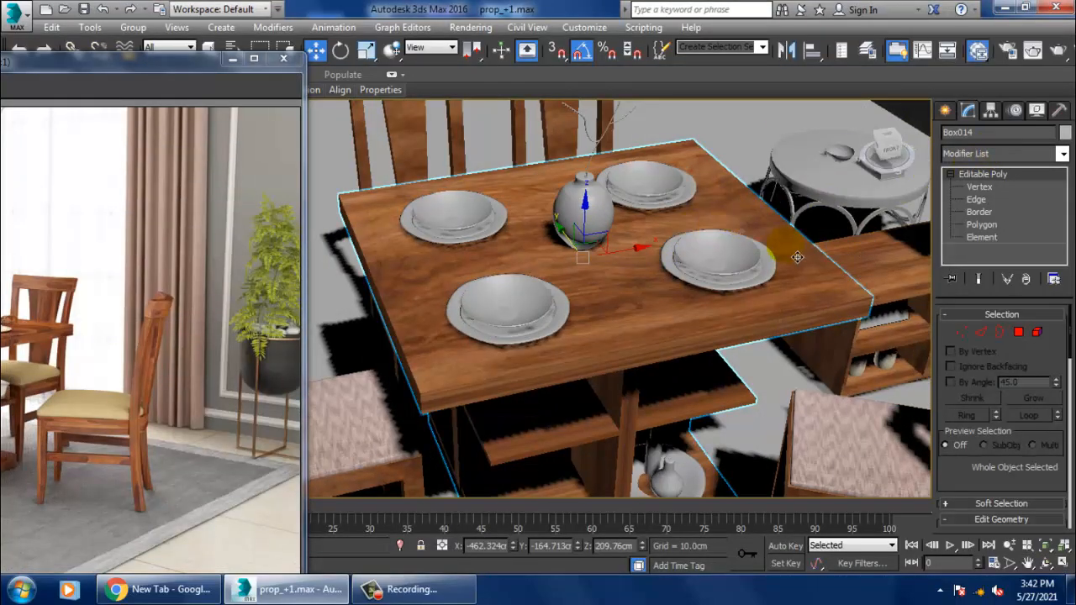
pyautogui.press('m')
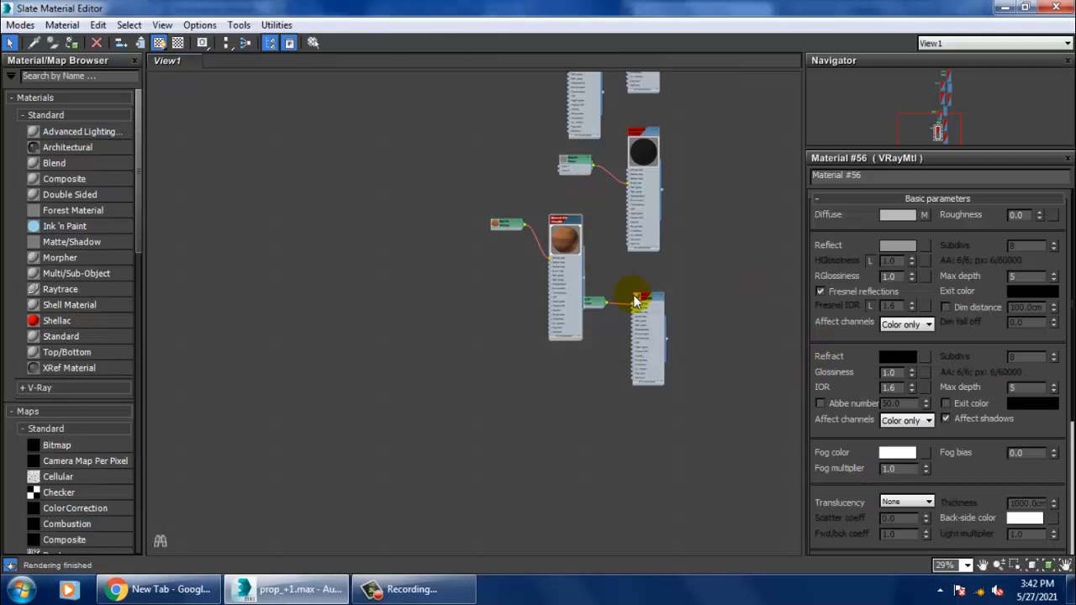
pyautogui.moveTo(641, 303); pyautogui.dragTo(657, 295)
pyautogui.click(567, 222)
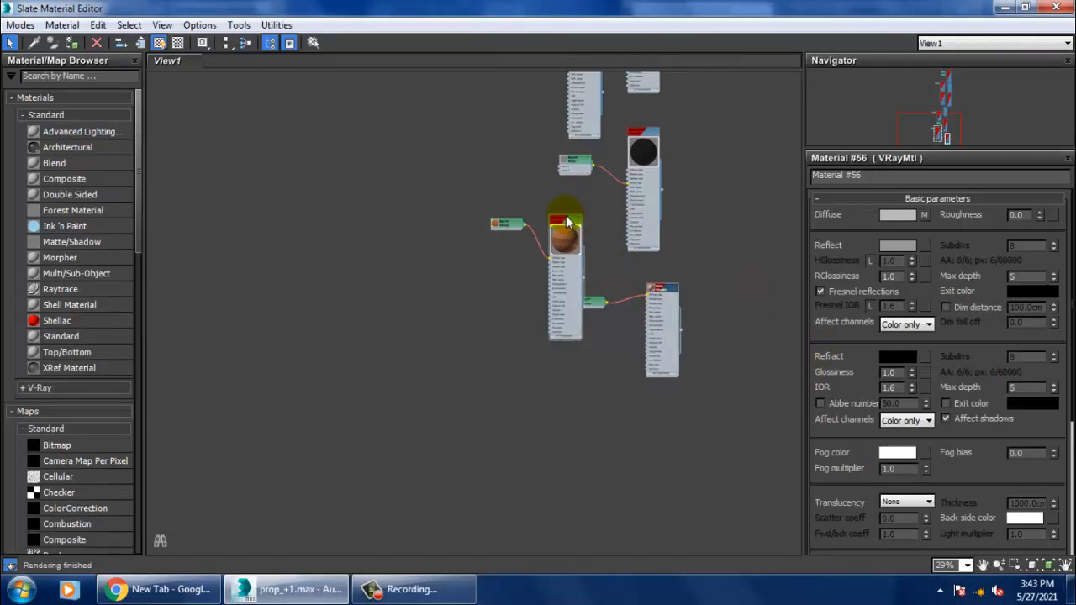
pyautogui.click(922, 215)
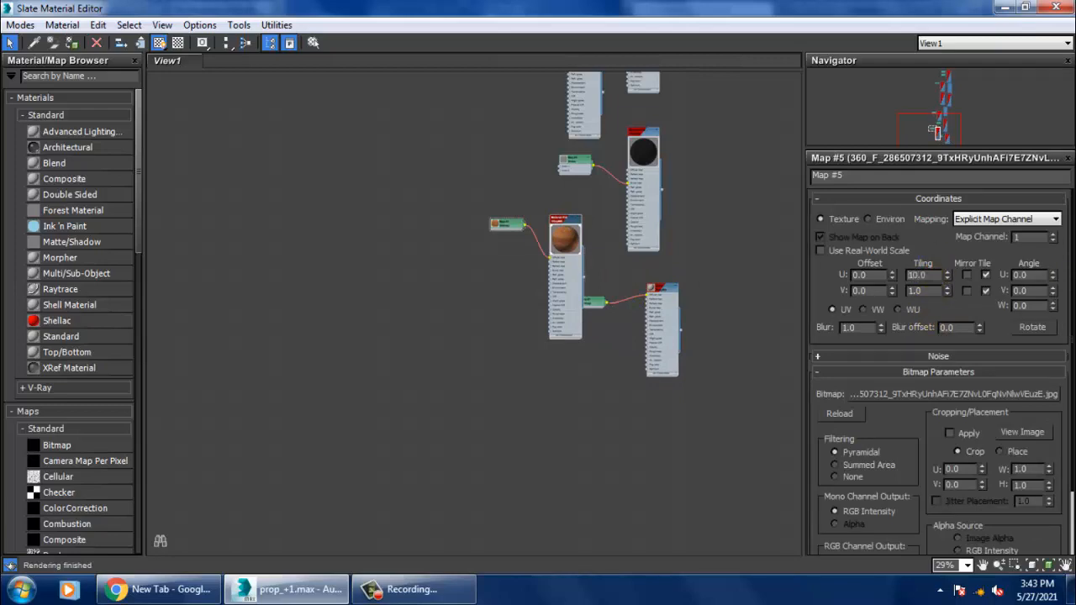
pyautogui.press('Tab')
pyautogui.write('10')
pyautogui.press('Return')
pyautogui.moveTo(851, 17); pyautogui.dragTo(252, 387)
# Add a UVW Map modifier with Box mapping to the dining table
pyautogui.scroll(5, 661, 242)
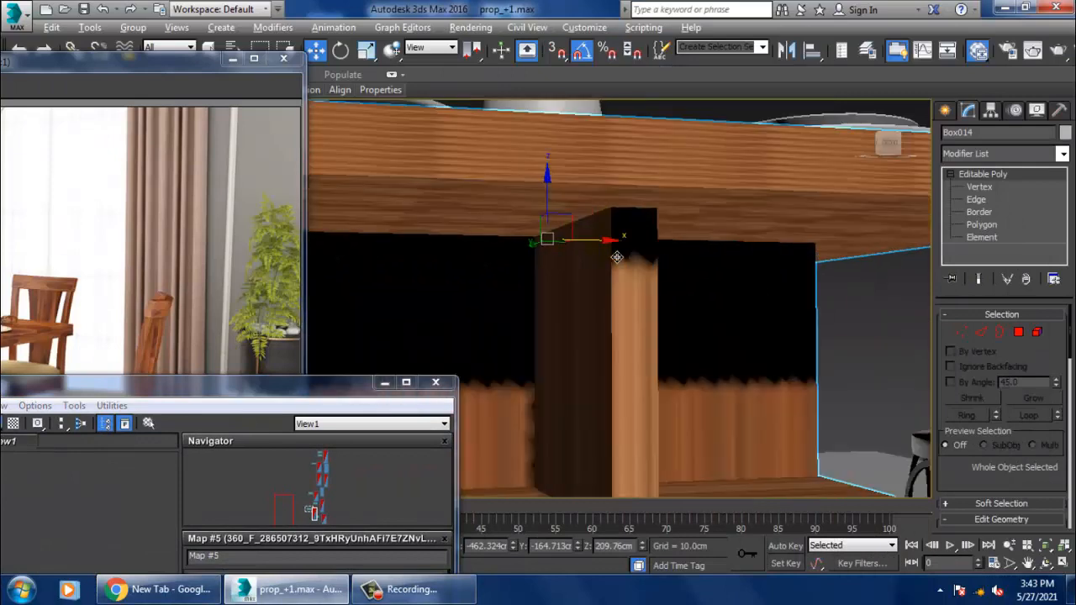
pyautogui.keyDown('alt'); pyautogui.moveTo(662, 241); pyautogui.dragTo(681, 304, button='middle'); pyautogui.keyUp('alt')
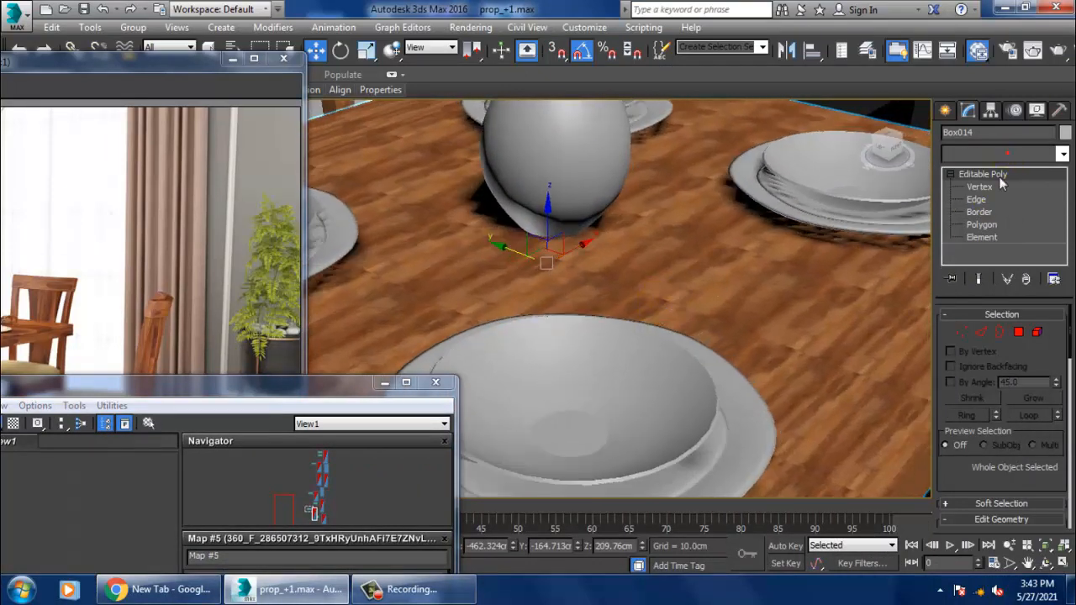
pyautogui.click(1002, 153)
pyautogui.scroll(-10, 958, 253)
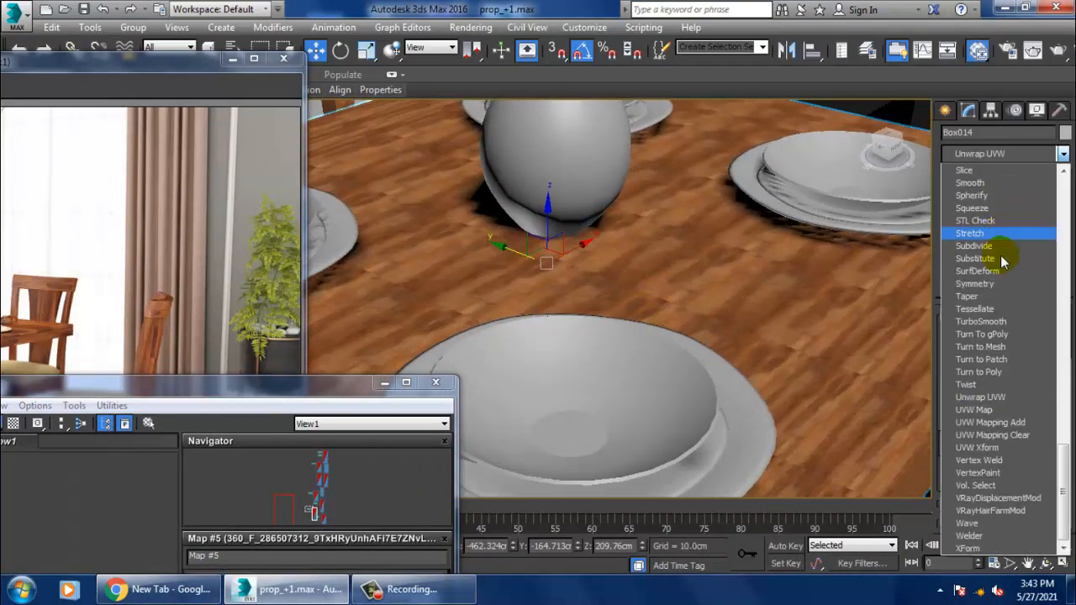
pyautogui.click(985, 410)
pyautogui.keyDown('alt'); pyautogui.moveTo(726, 345); pyautogui.dragTo(724, 303, button='middle'); pyautogui.keyUp('alt')
pyautogui.scroll(-4, 719, 284)
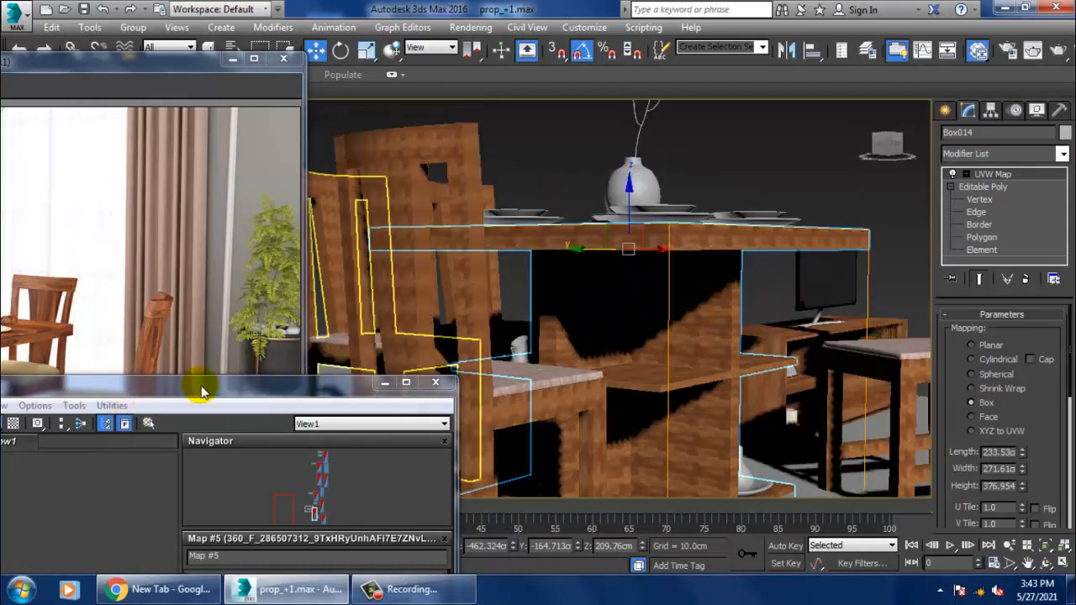
# Set the U and V tiling of the wood bitmap Map #5 to 1 and minimize the Slate Material Editor
pyautogui.moveTo(206, 384); pyautogui.dragTo(537, 95)
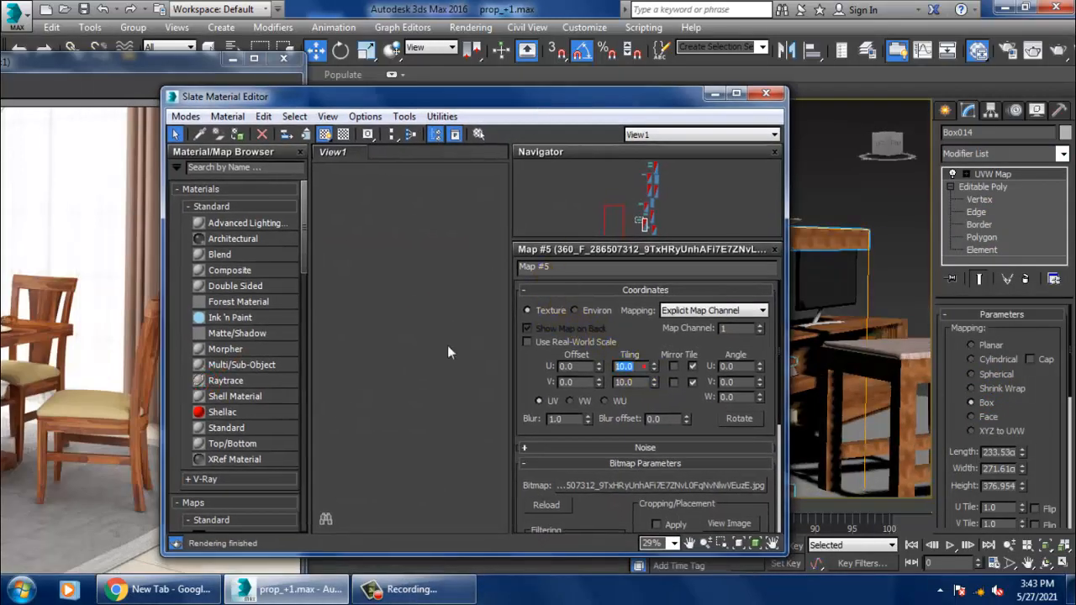
pyautogui.write('1')
pyautogui.press('Tab')
pyautogui.write('1')
pyautogui.press('Return')
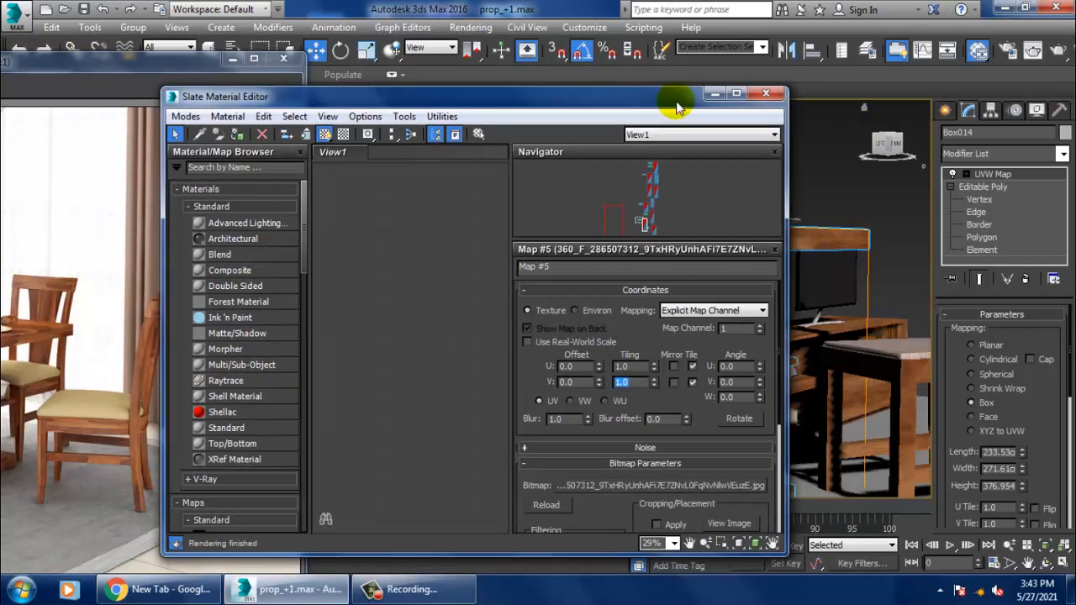
pyautogui.click(711, 97)
# Shift the reference image window into better view and select the vase on the dining table
pyautogui.keyDown('alt'); pyautogui.moveTo(843, 171); pyautogui.dragTo(690, 278, button='middle'); pyautogui.keyUp('alt')
pyautogui.moveTo(122, 74); pyautogui.dragTo(252, 48)
pyautogui.click(670, 202)
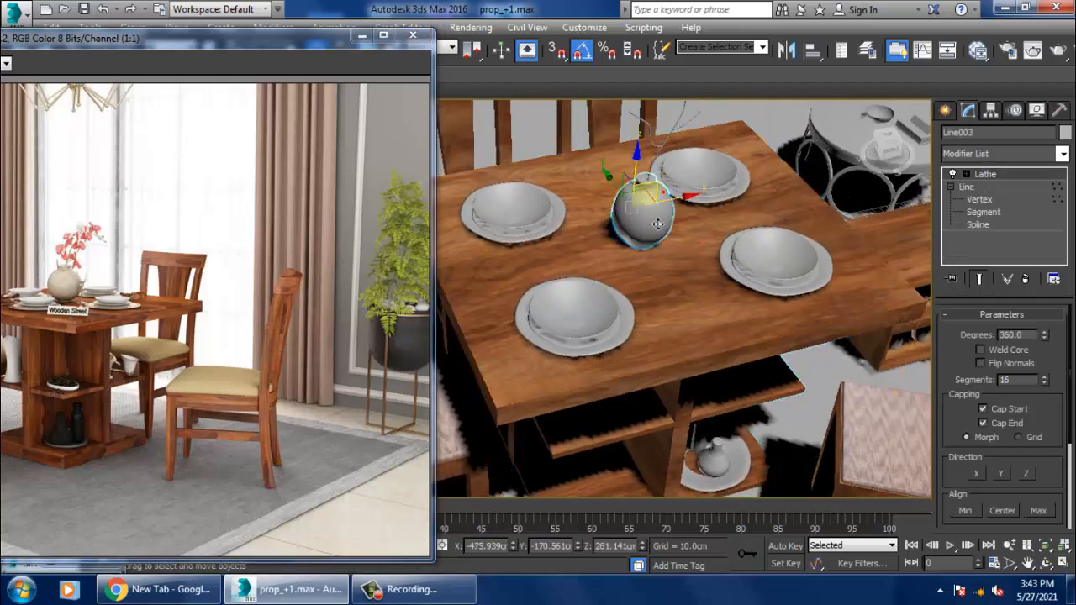
pyautogui.scroll(6, 670, 206)
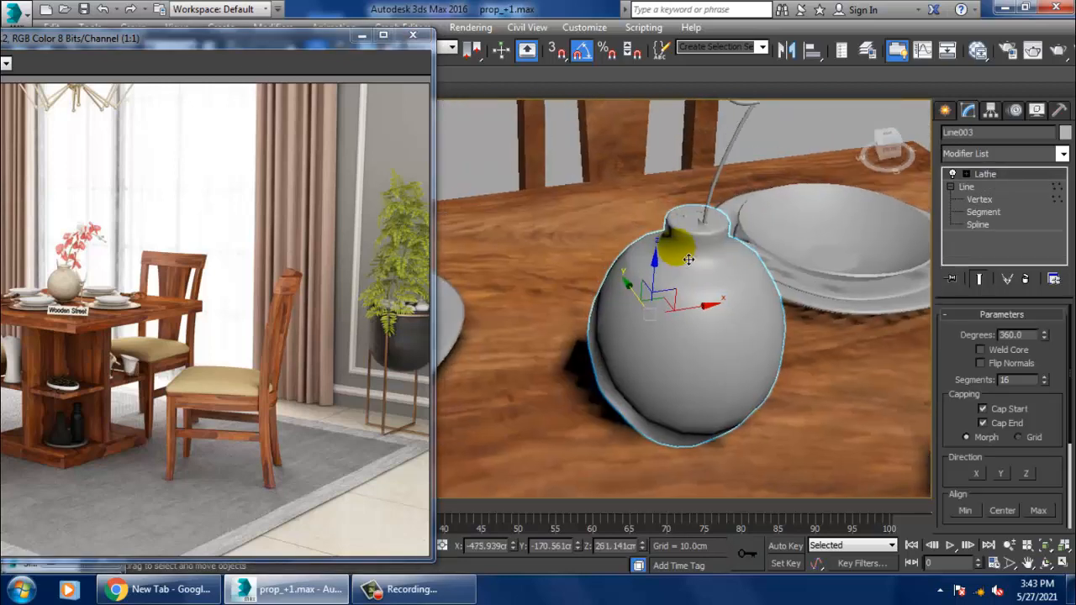
# Maximize the Slate Material Editor and add a new VRayMtl node below the wood material, showing its parameters
pyautogui.press('m')
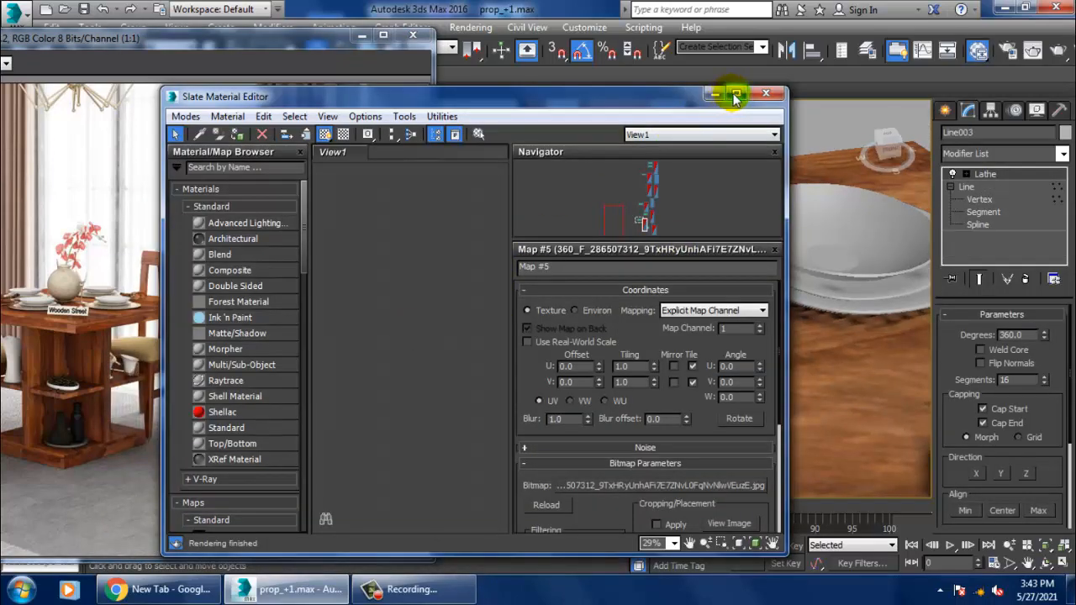
pyautogui.click(735, 96)
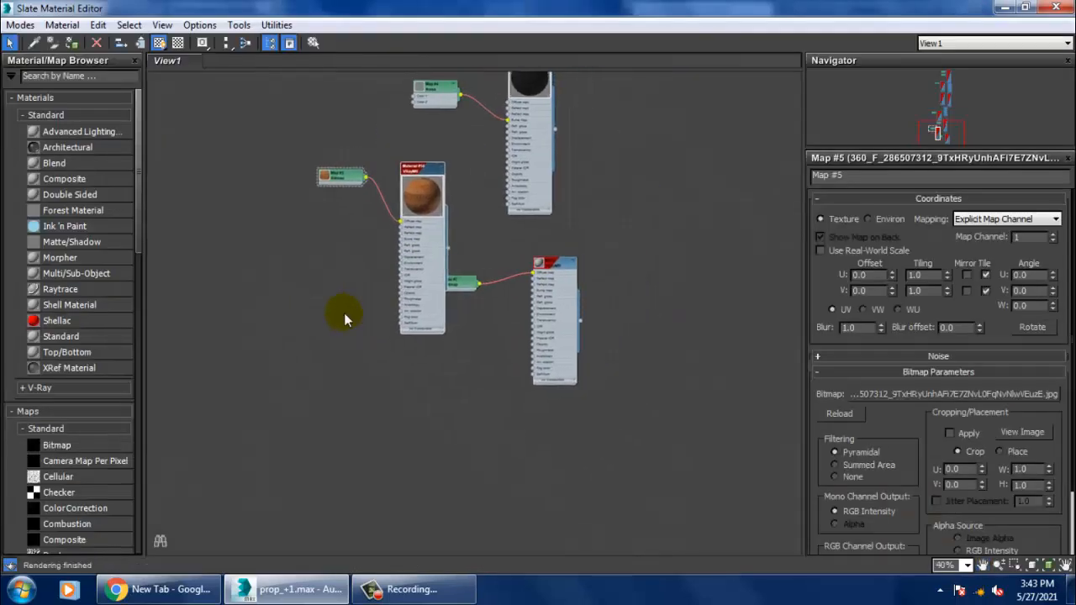
pyautogui.moveTo(140, 169)
pyautogui.mouseDown()
pyautogui.moveTo(143, 223)
pyautogui.moveTo(145, 167)
pyautogui.mouseUp()
pyautogui.click(55, 386)
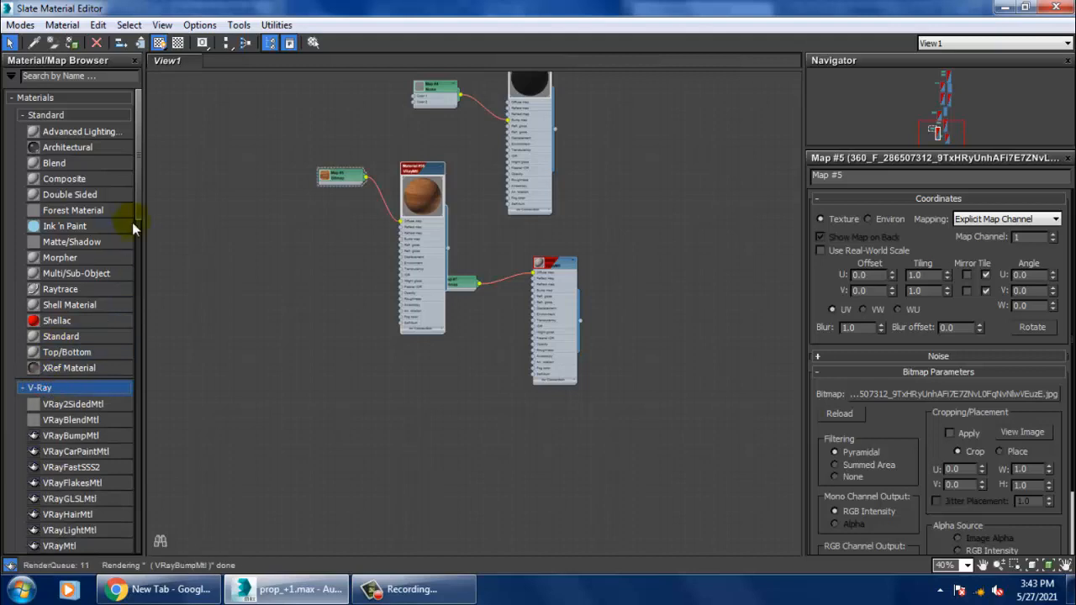
pyautogui.scroll(-1, 140, 203)
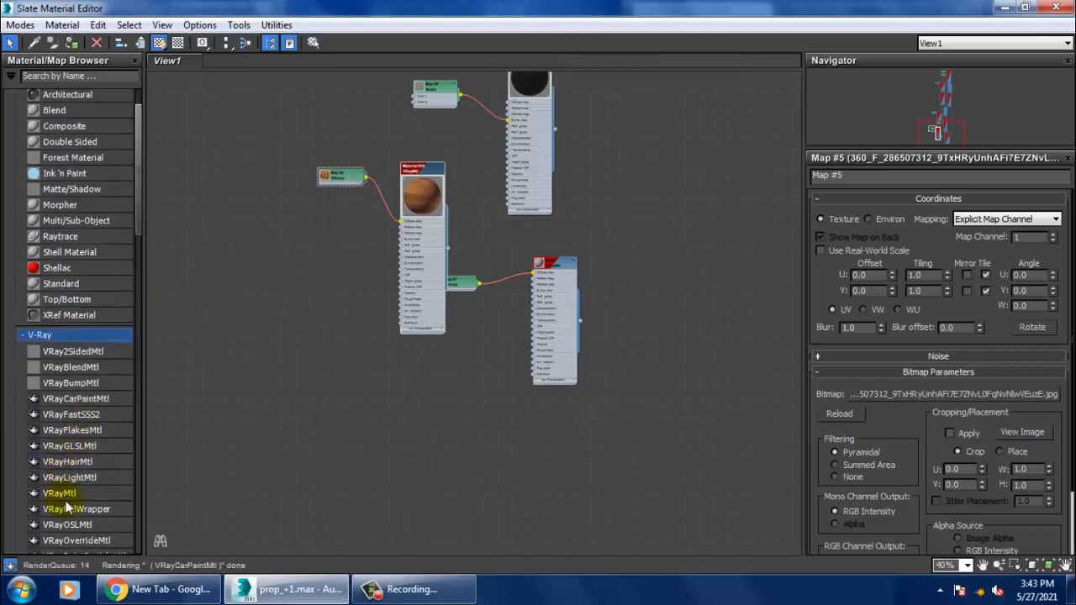
pyautogui.scroll(-5, 154, 480)
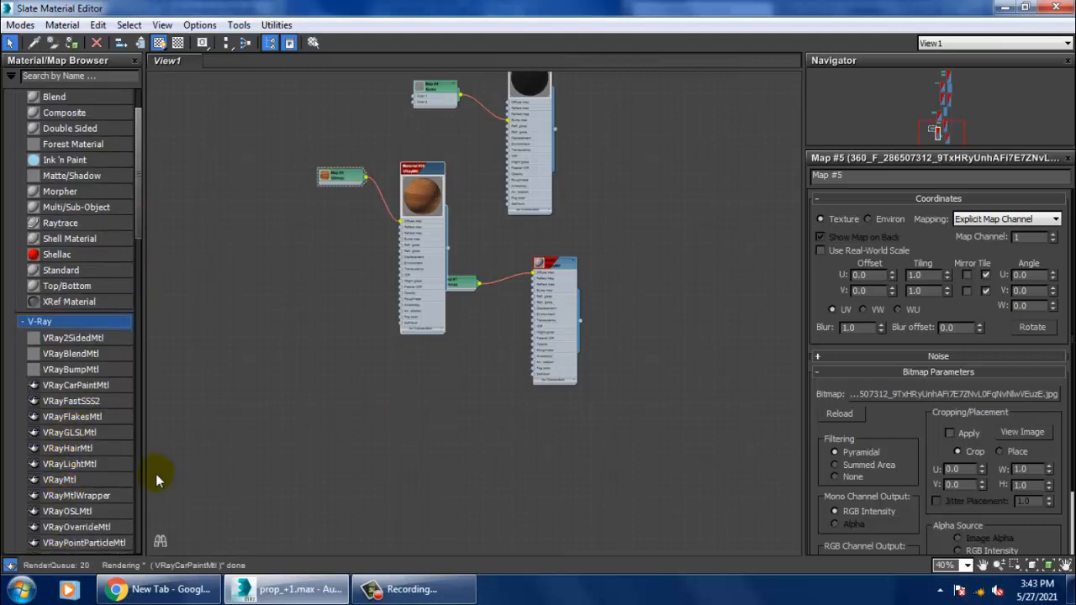
pyautogui.click(96, 497)
pyautogui.moveTo(139, 265)
pyautogui.mouseDown()
pyautogui.moveTo(144, 327)
pyautogui.moveTo(143, 247)
pyautogui.mouseUp()
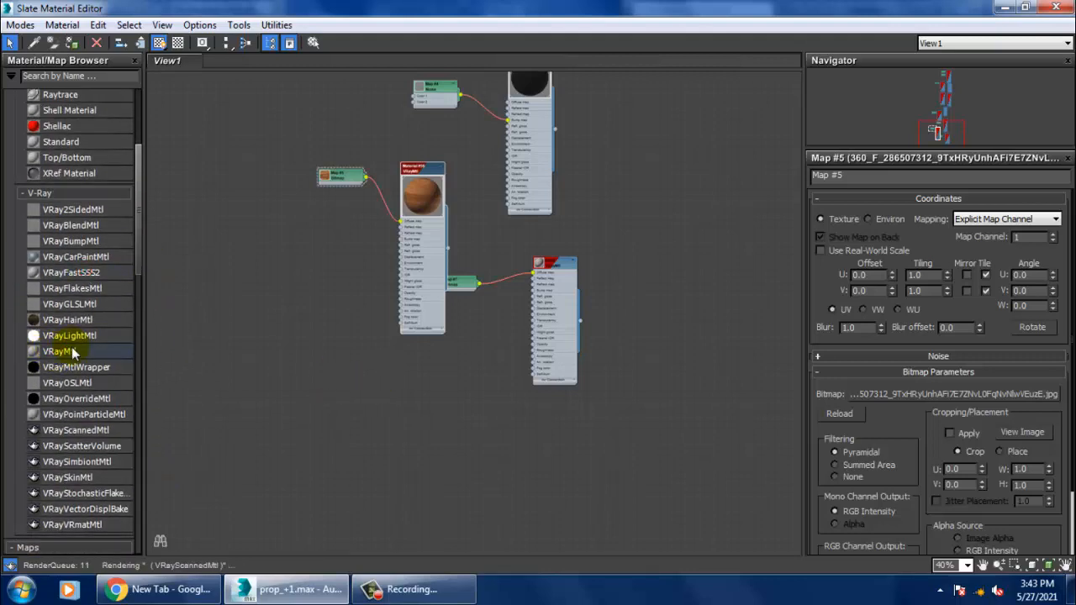
pyautogui.scroll(-3, 75, 350)
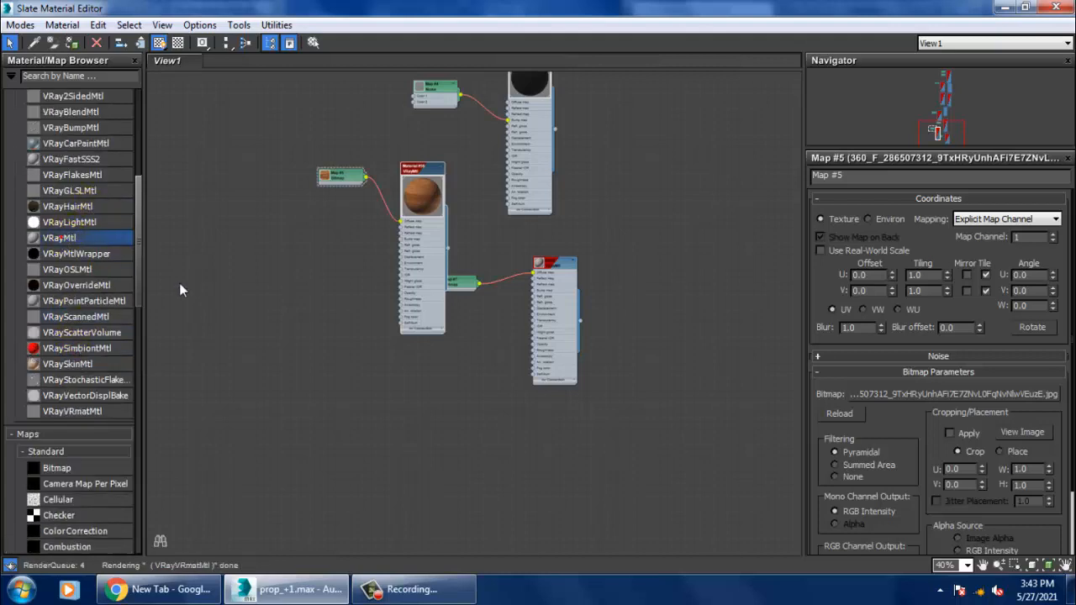
pyautogui.moveTo(180, 290); pyautogui.dragTo(391, 376)
pyautogui.doubleClick(391, 376)
pyautogui.scroll(1, 392, 376)
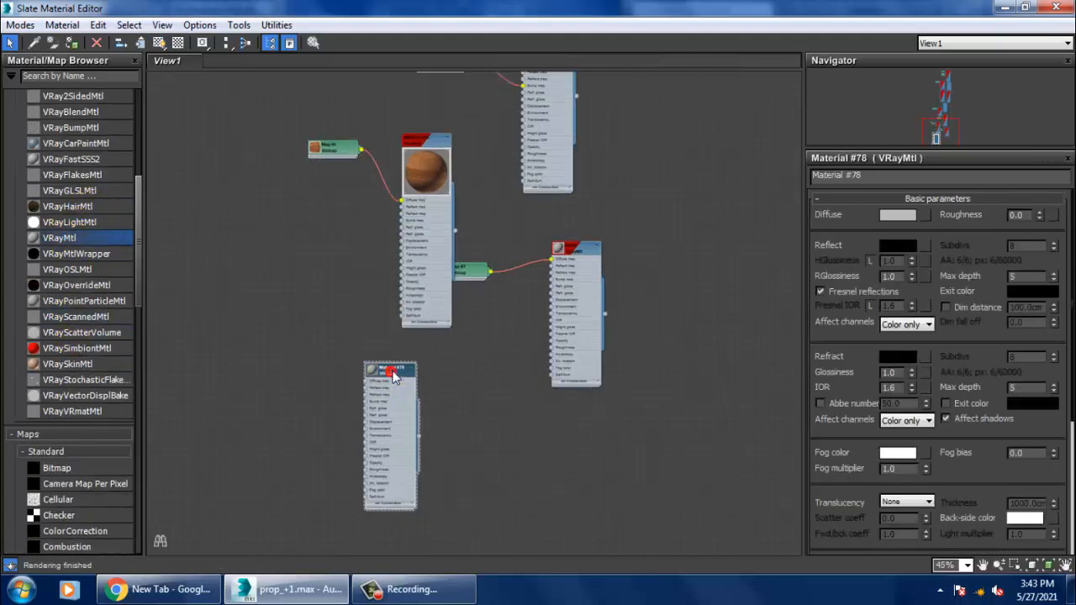
# Load the image white-marble-texture-natural-background-white-stone-floor_38607-667 from the Desktop folder tex as the new VRayMtl's diffuse bitmap
pyautogui.click(925, 216)
pyautogui.doubleClick(397, 119)
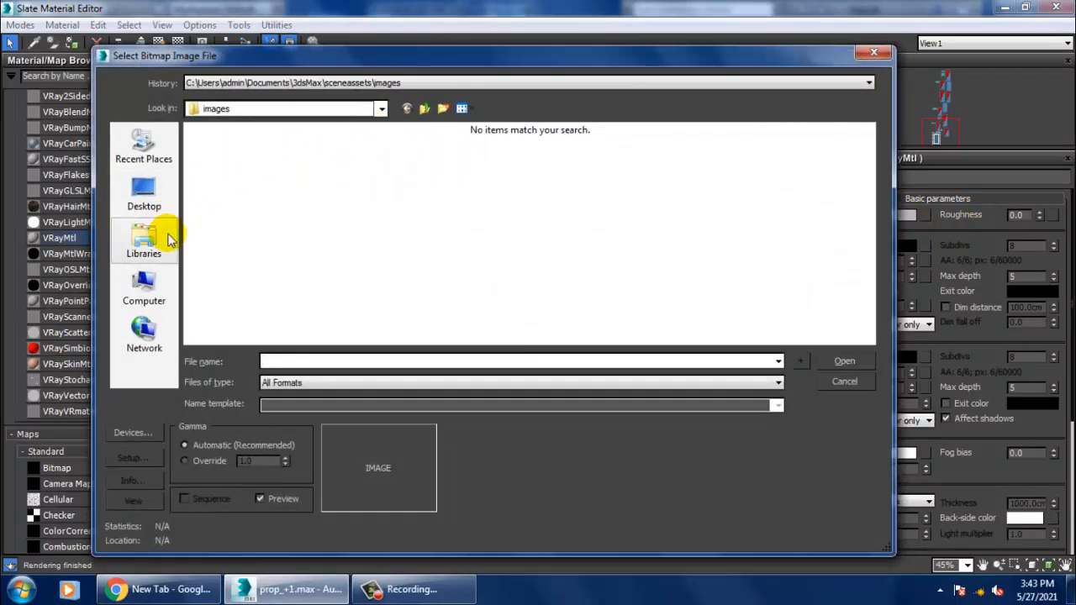
pyautogui.click(143, 192)
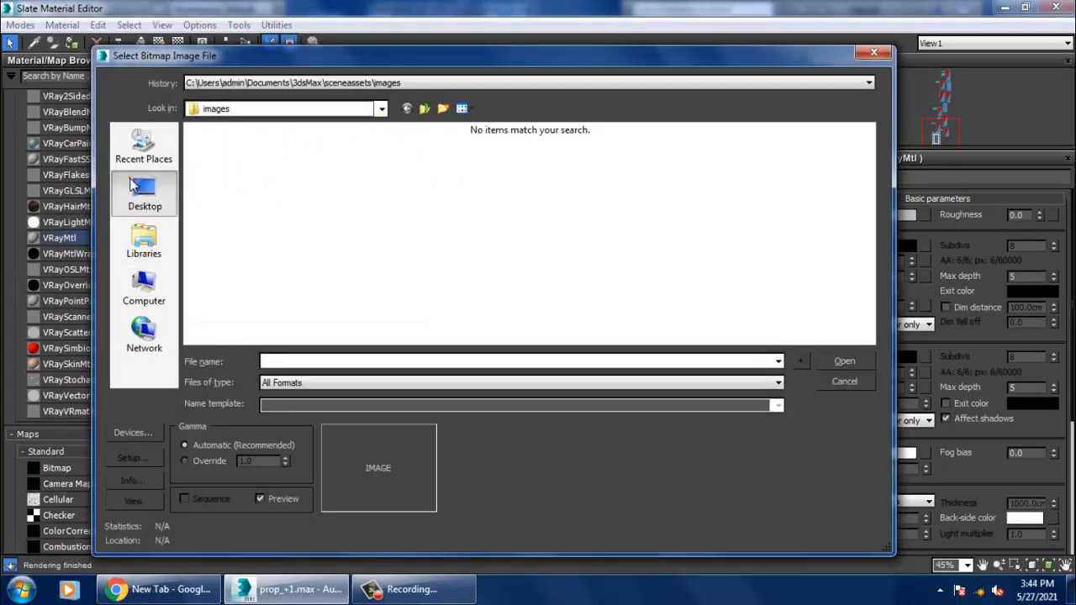
pyautogui.doubleClick(395, 284)
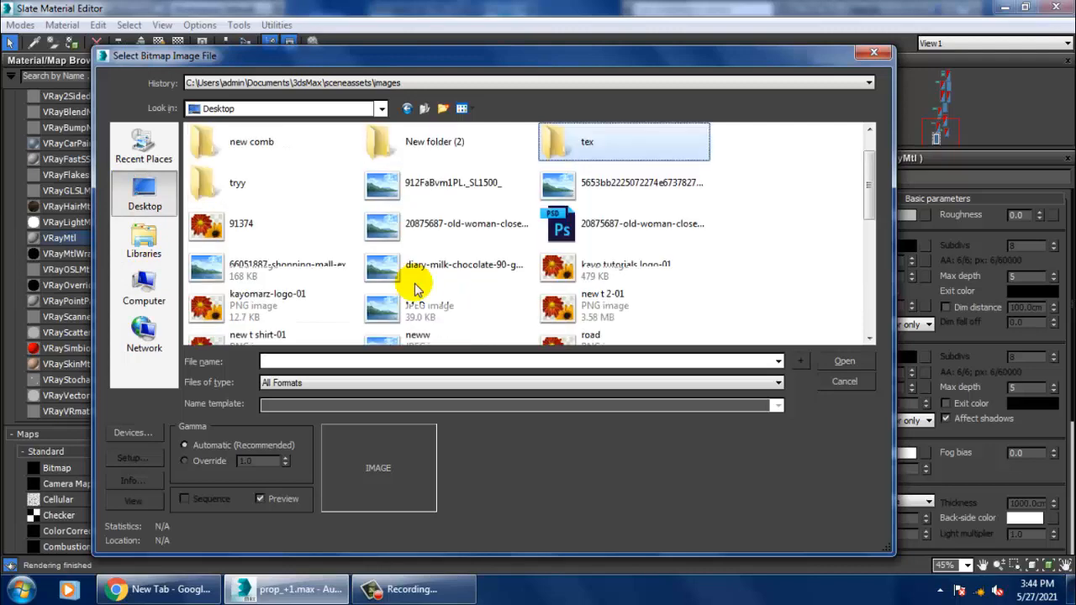
pyautogui.doubleClick(610, 147)
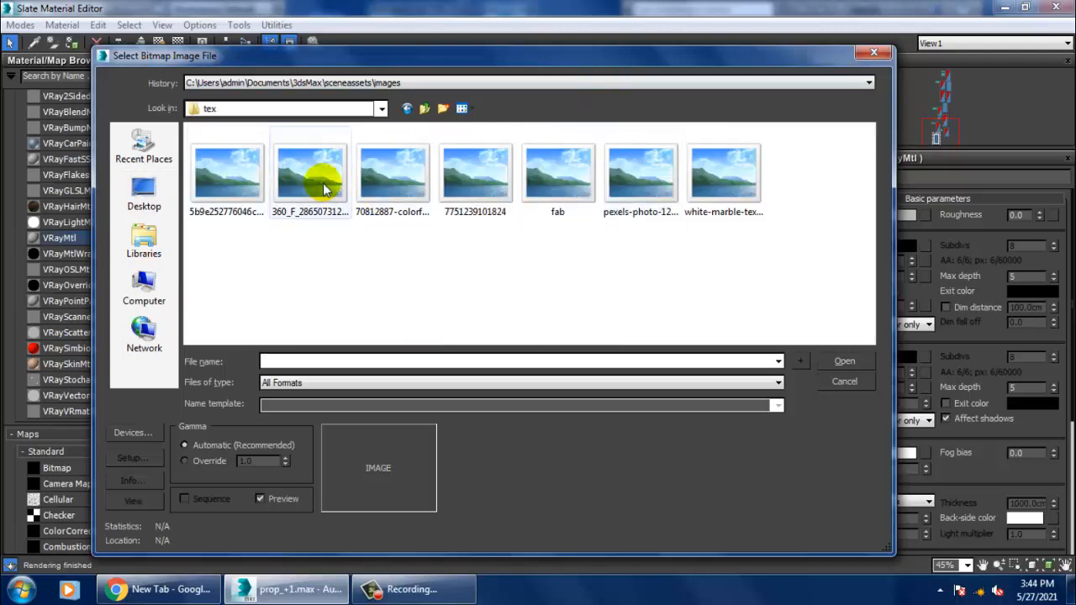
pyautogui.click(320, 179)
pyautogui.click(403, 167)
pyautogui.click(471, 179)
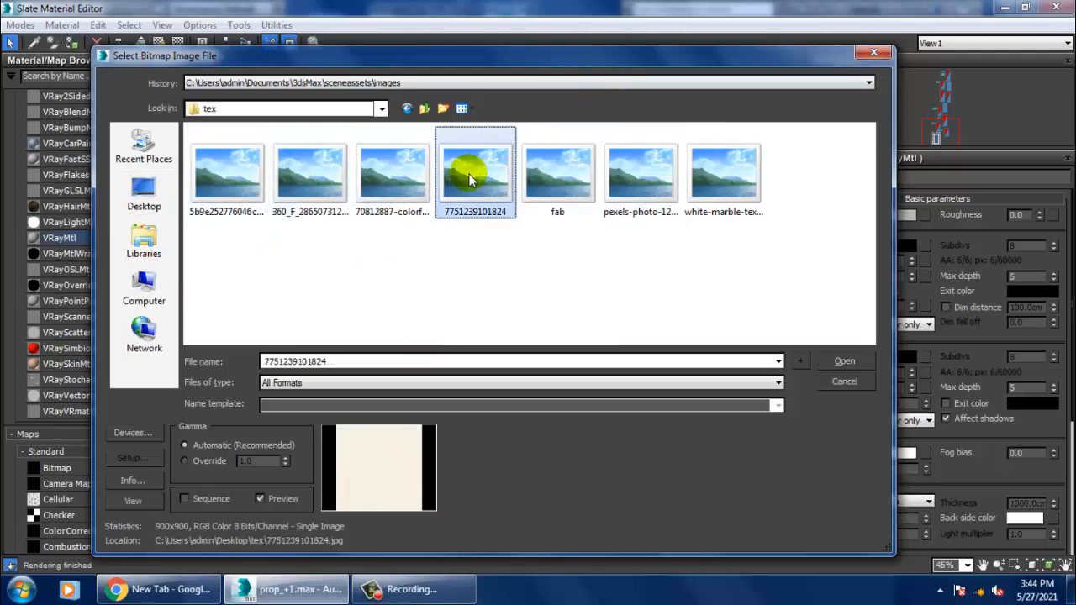
pyautogui.click(545, 179)
pyautogui.click(636, 175)
pyautogui.click(752, 187)
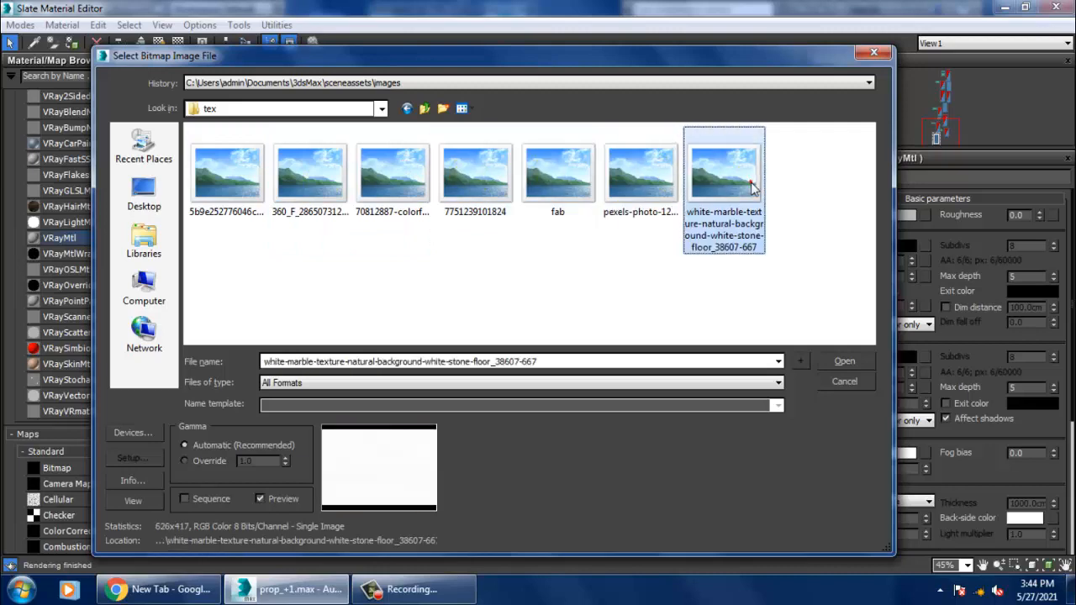
pyautogui.doubleClick(738, 186)
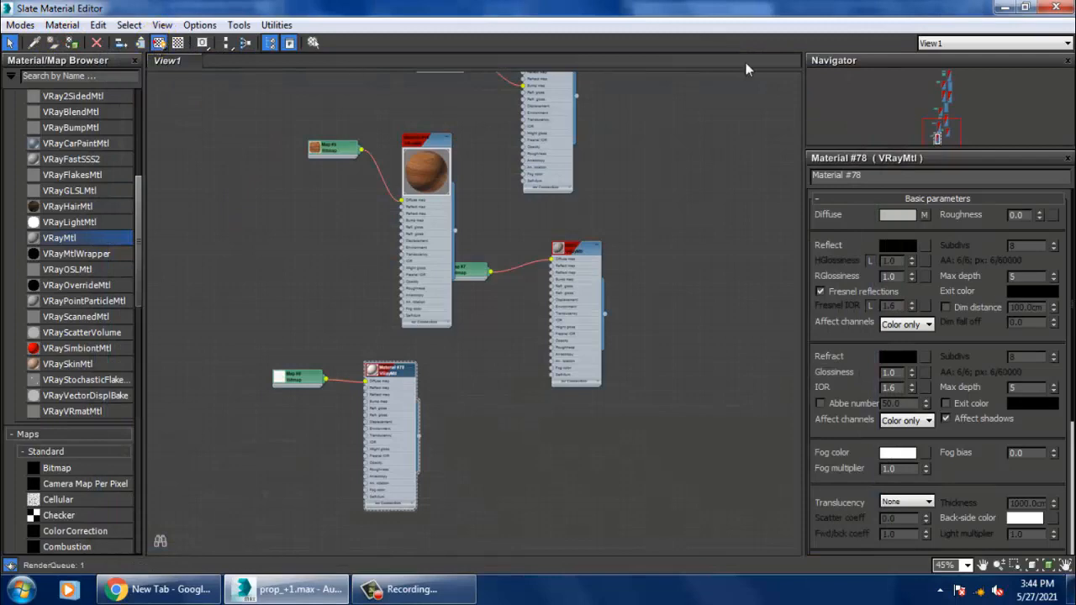
# Set the marble material's reflection colour to grey with value 107, assign the material to the vase and minimize the editor
pyautogui.click(898, 248)
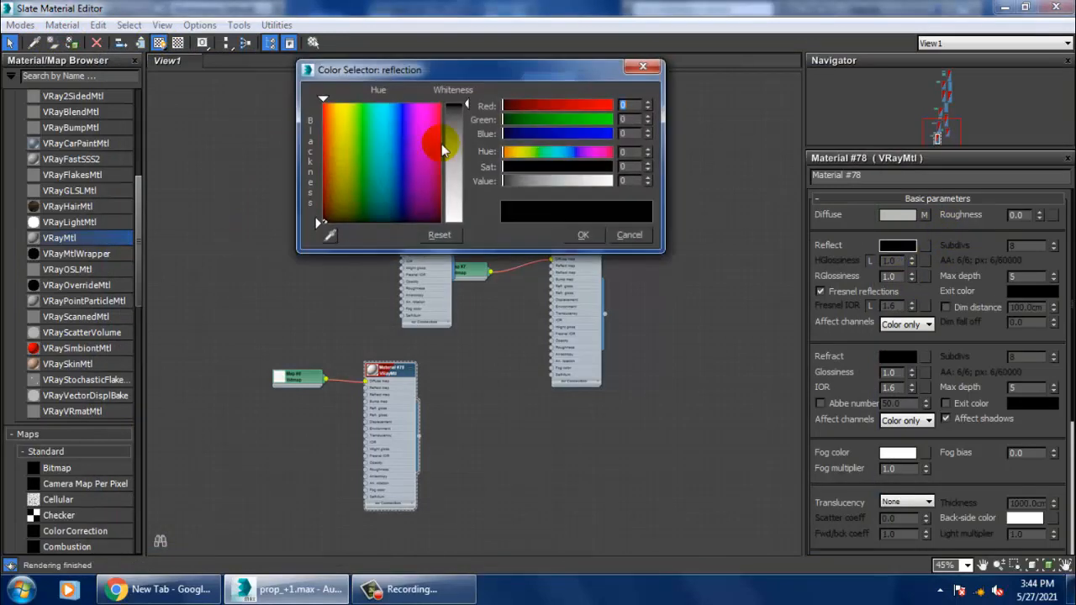
pyautogui.moveTo(458, 117); pyautogui.dragTo(458, 162)
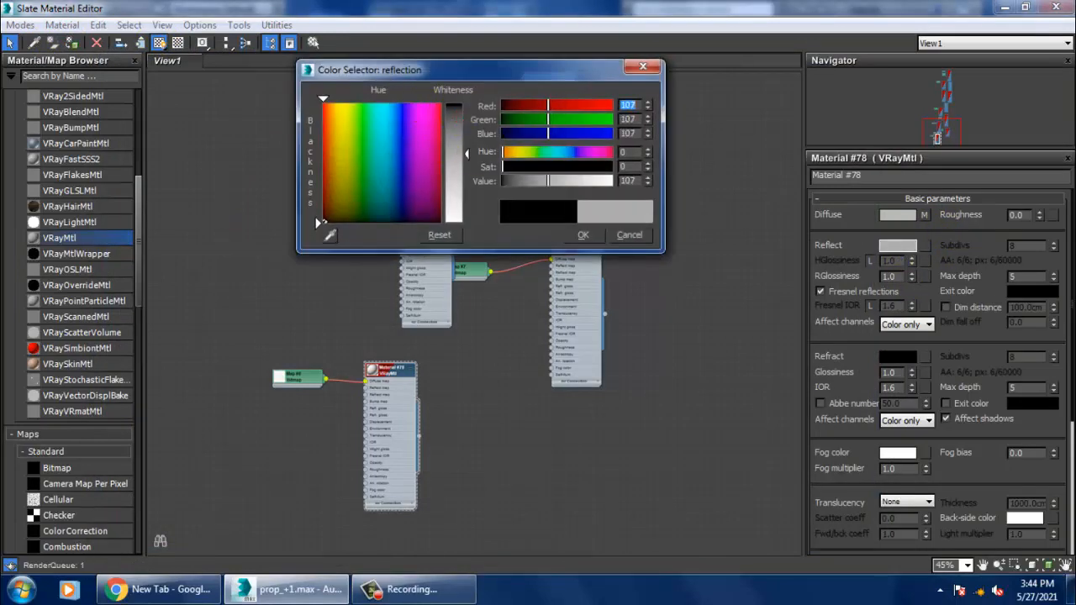
pyautogui.click(593, 233)
pyautogui.click(1005, 9)
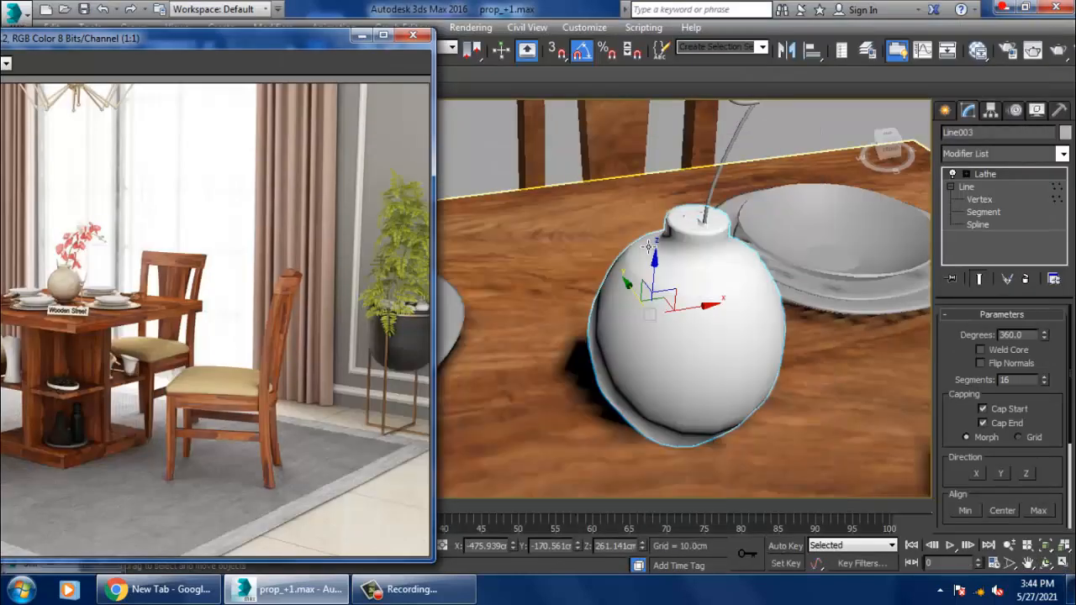
# Add a UVW Map modifier with Cylindrical mapping to the vase
pyautogui.click(988, 154)
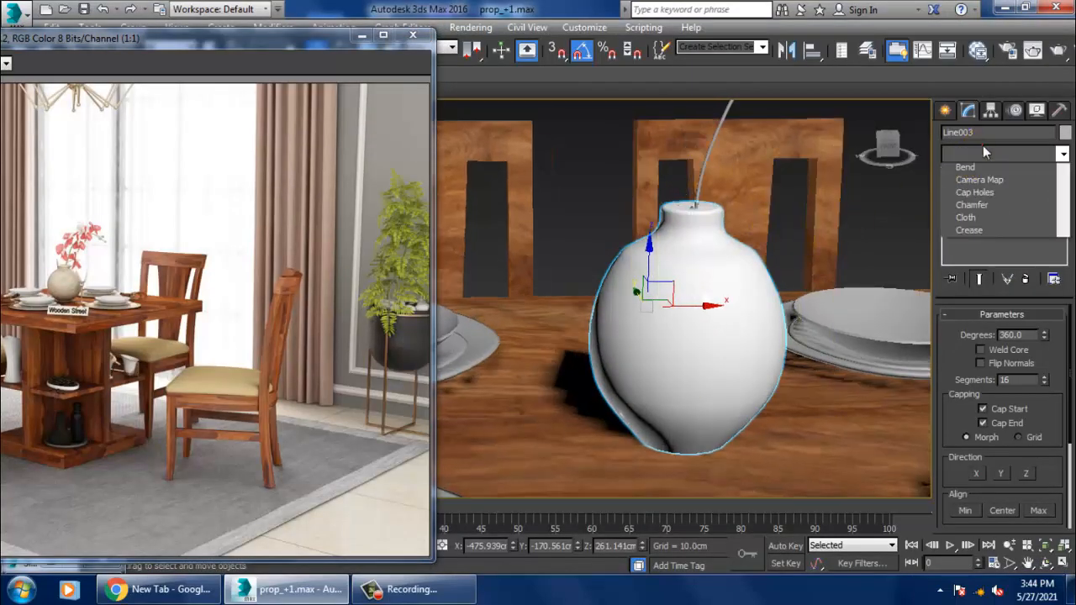
pyautogui.press('u')
pyautogui.click(975, 410)
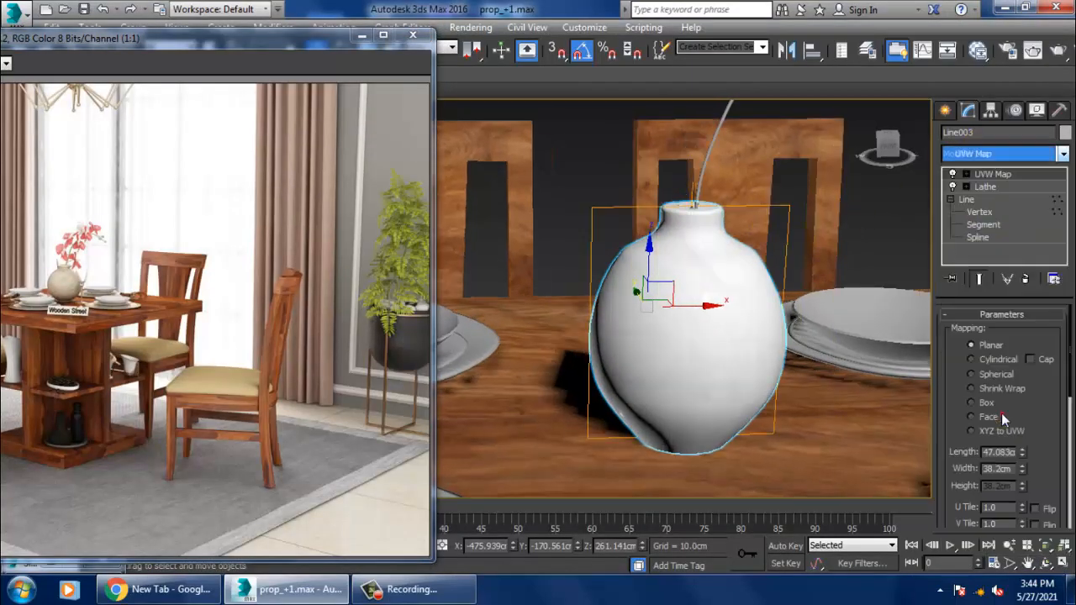
pyautogui.click(987, 403)
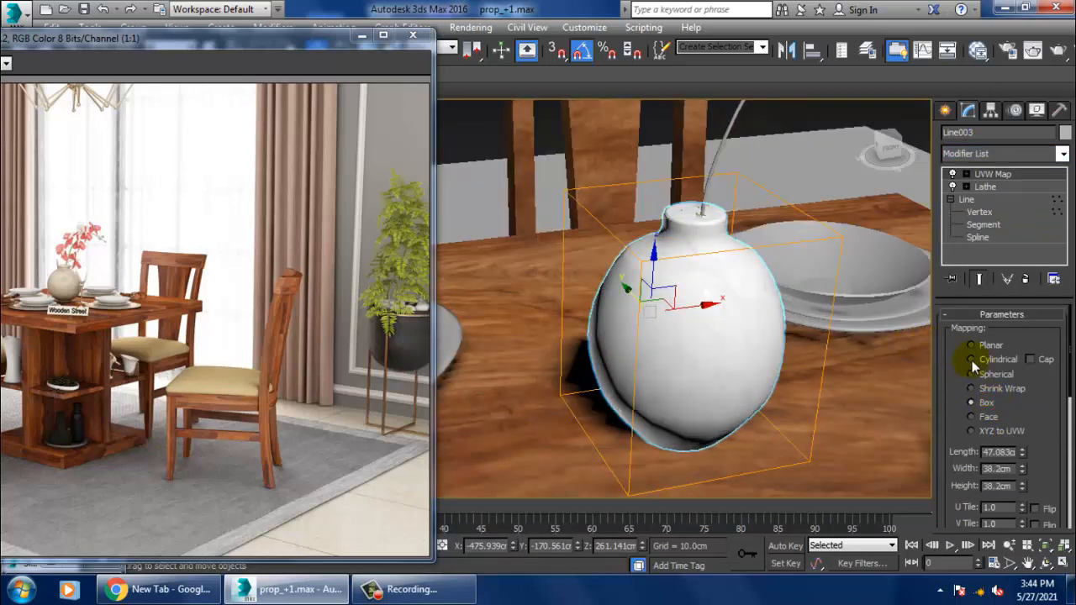
pyautogui.click(995, 361)
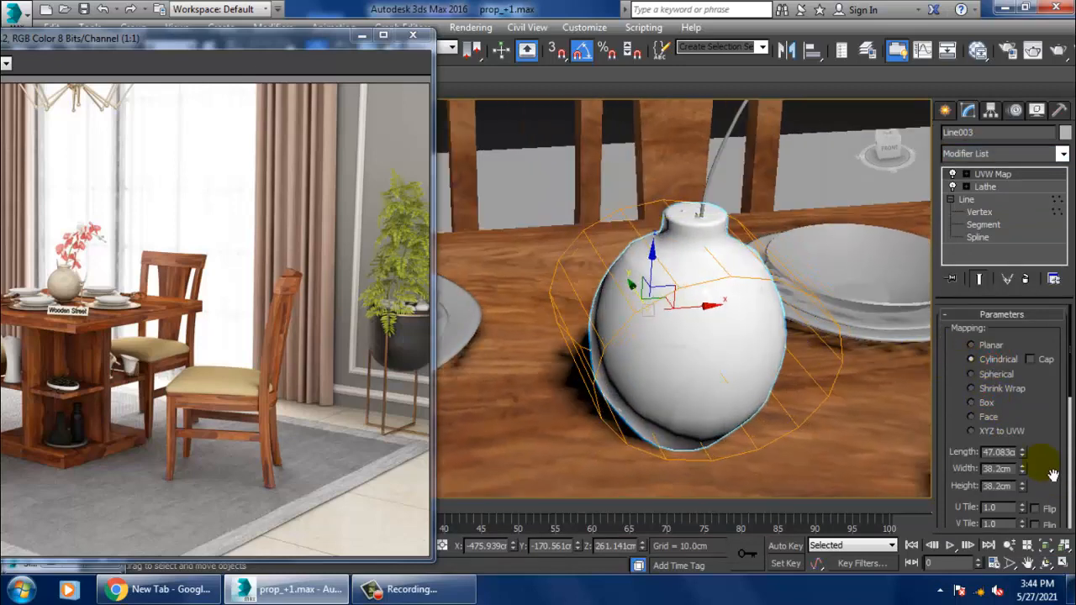
# Align the vase's cylindrical mapping to the X axis and fit it to the object
pyautogui.moveTo(1053, 475); pyautogui.dragTo(1034, 199)
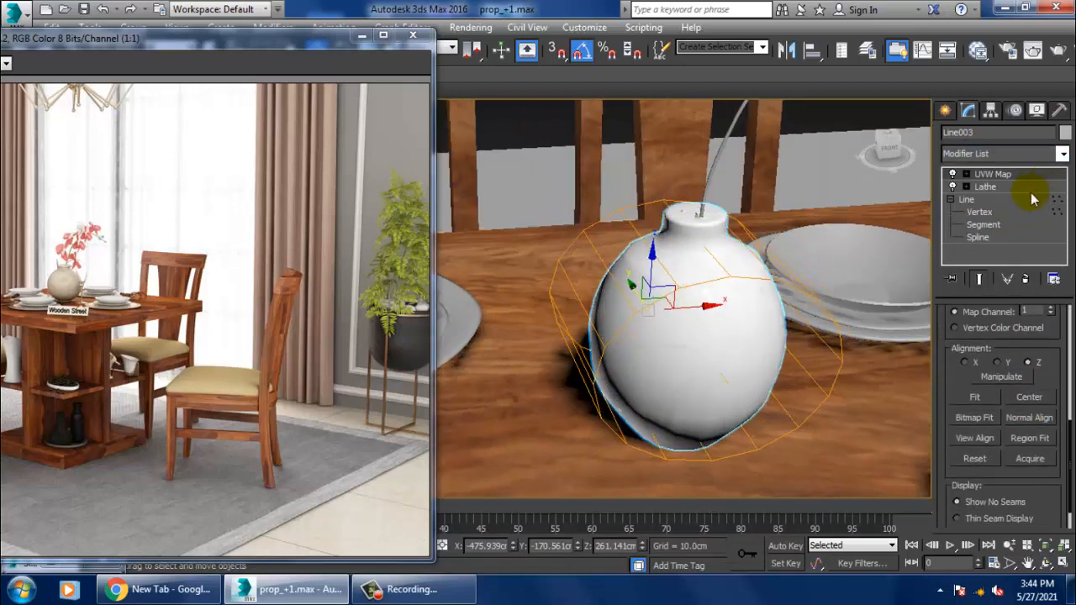
pyautogui.click(965, 363)
pyautogui.click(974, 397)
pyautogui.keyDown('alt'); pyautogui.moveTo(626, 282); pyautogui.dragTo(706, 286, button='middle'); pyautogui.keyUp('alt')
pyautogui.scroll(-10, 693, 277)
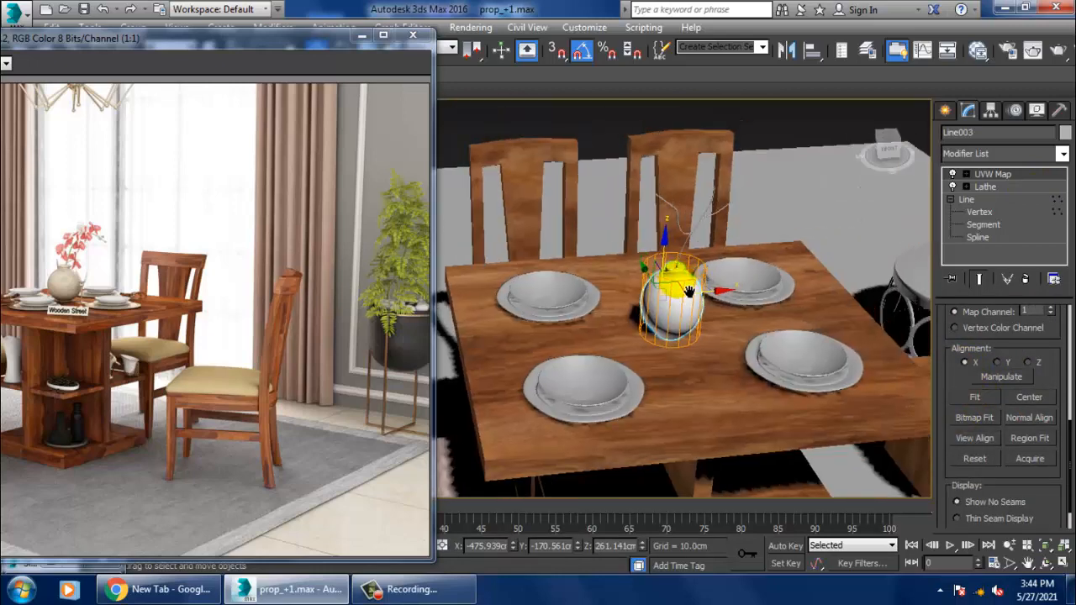
# Set the environment background colour to white and close the environment settings
pyautogui.click(472, 30)
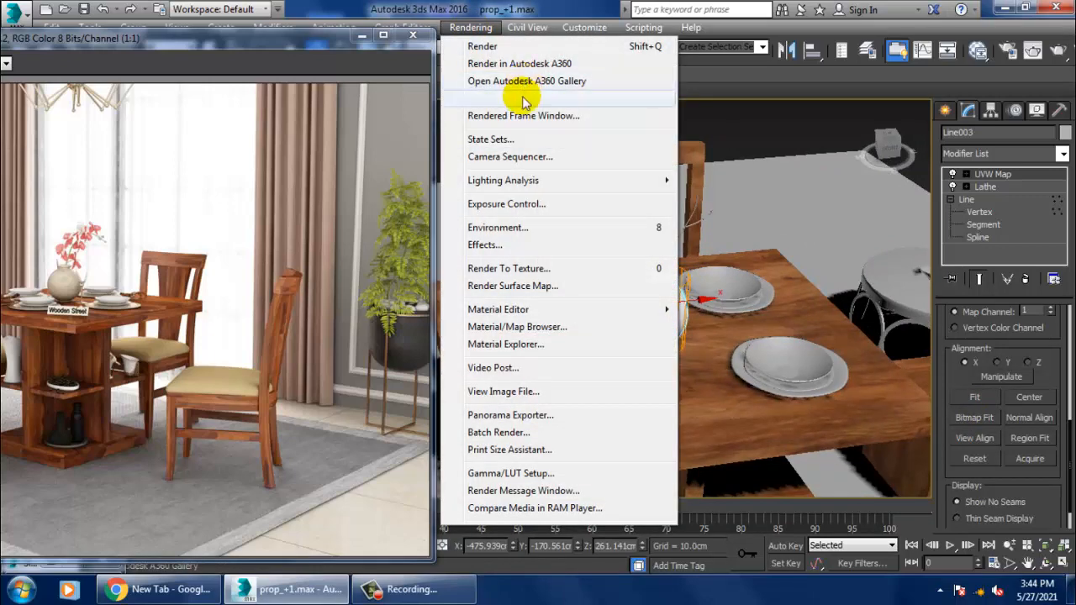
pyautogui.click(510, 222)
pyautogui.click(405, 204)
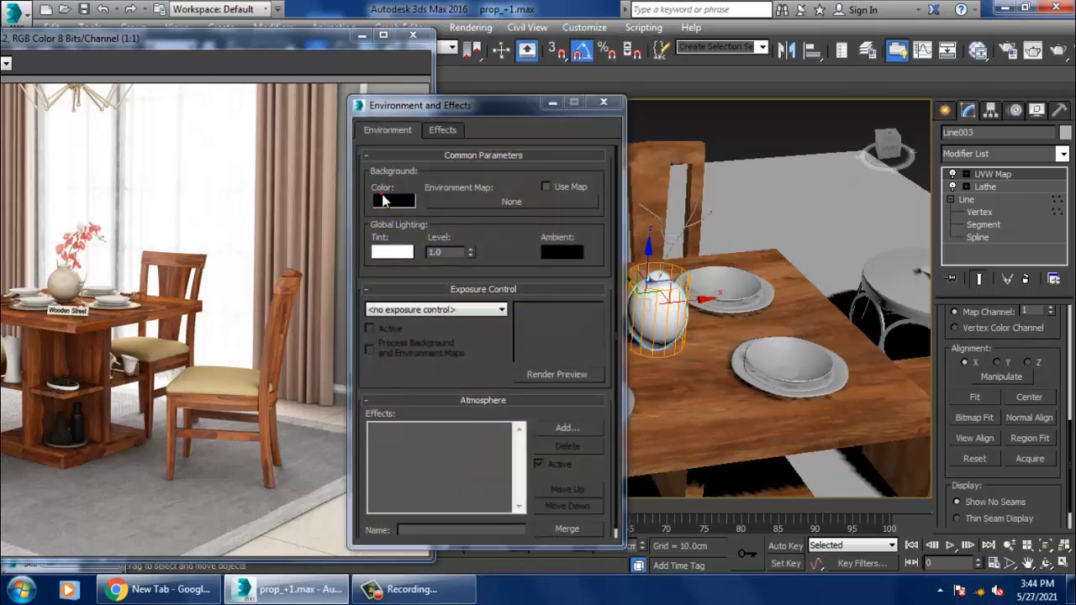
pyautogui.click(582, 235)
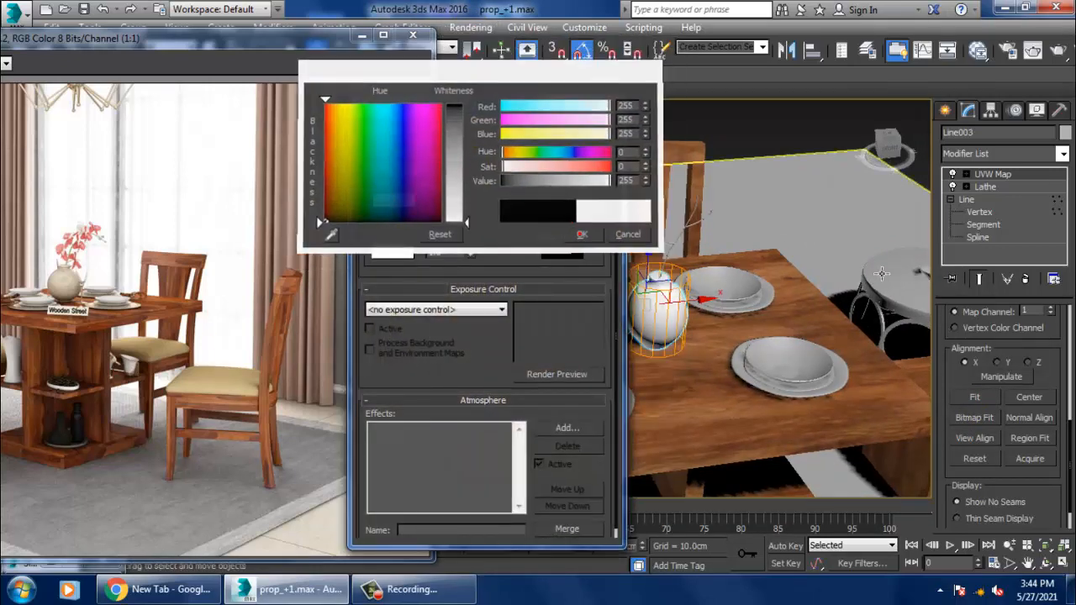
pyautogui.click(603, 104)
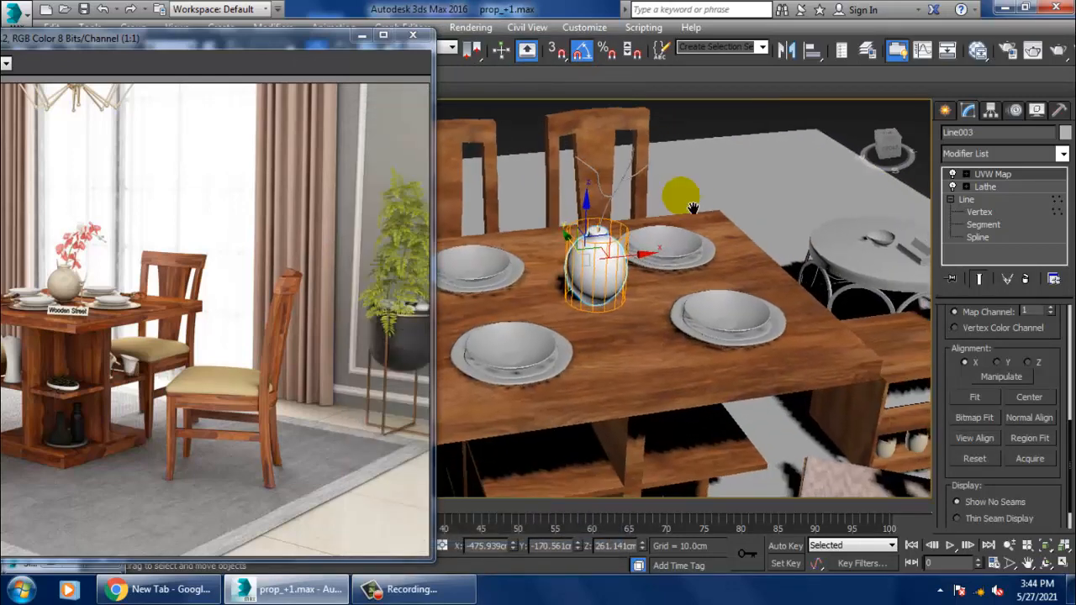
# Render a test image of the dining table view and close the V-Ray frame buffer
pyautogui.click(471, 28)
pyautogui.click(483, 47)
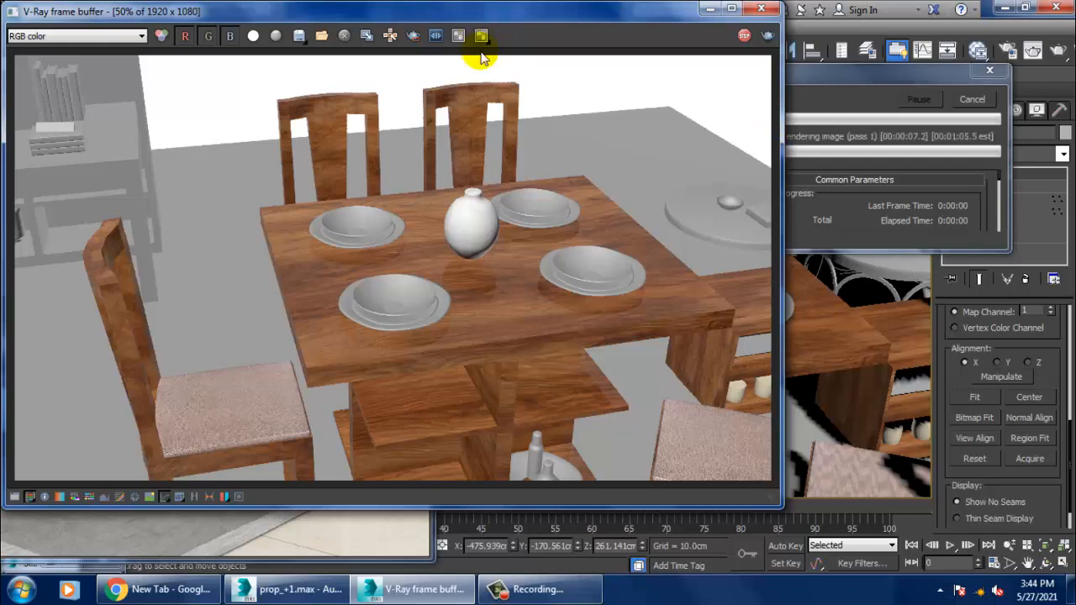
pyautogui.click(761, 10)
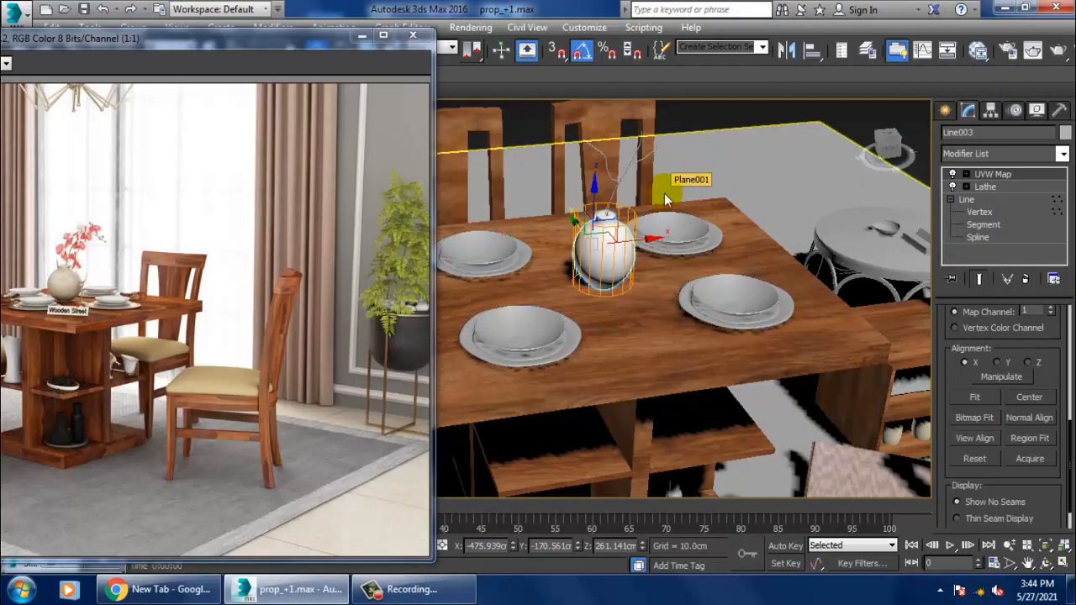
pyautogui.keyDown('alt'); pyautogui.moveTo(664, 193); pyautogui.dragTo(716, 320, button='middle'); pyautogui.keyUp('alt')
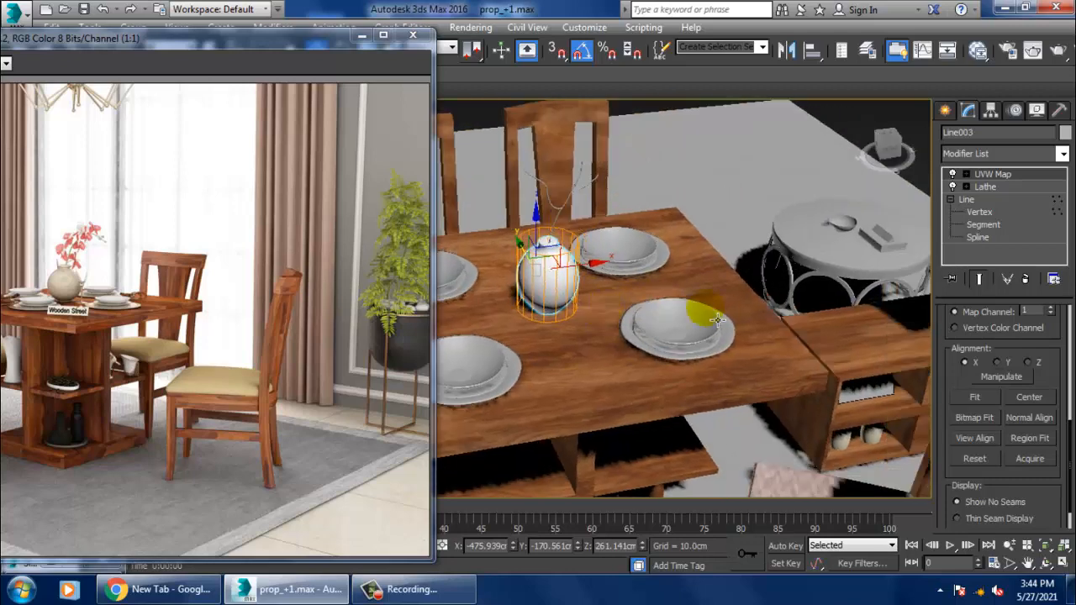
# Assign the white marble VRayMtl, Material #78, to the bowls and plates of all four place settings on the dining table
pyautogui.click(714, 319)
pyautogui.press('z')
pyautogui.keyDown('ctrl'); pyautogui.click(651, 470); pyautogui.keyUp('ctrl')
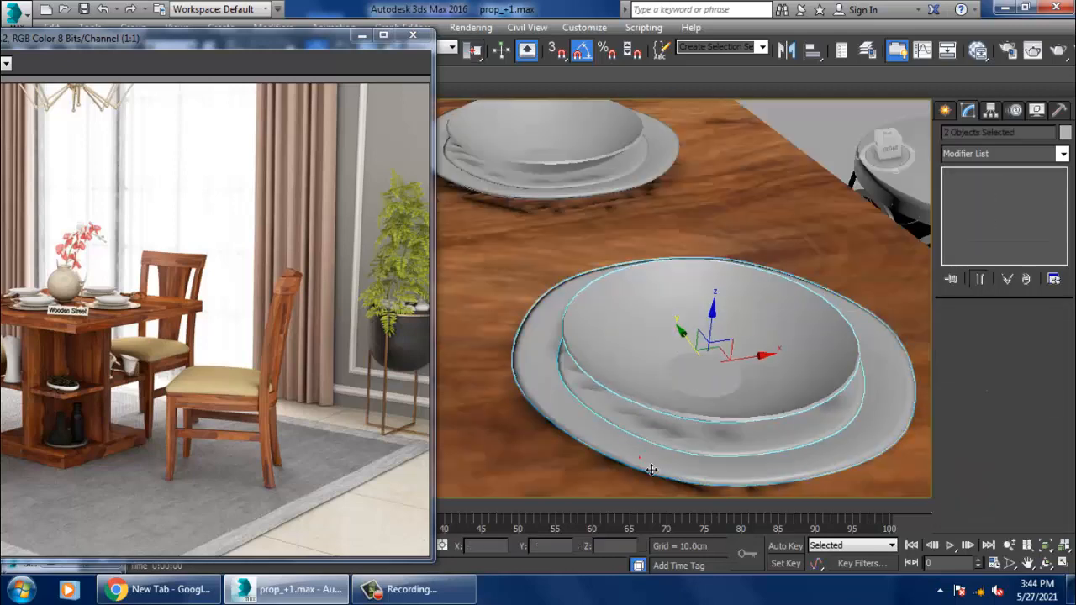
pyautogui.keyDown('ctrl'); pyautogui.click(547, 127); pyautogui.keyUp('ctrl')
pyautogui.keyDown('ctrl'); pyautogui.click(543, 182); pyautogui.keyUp('ctrl')
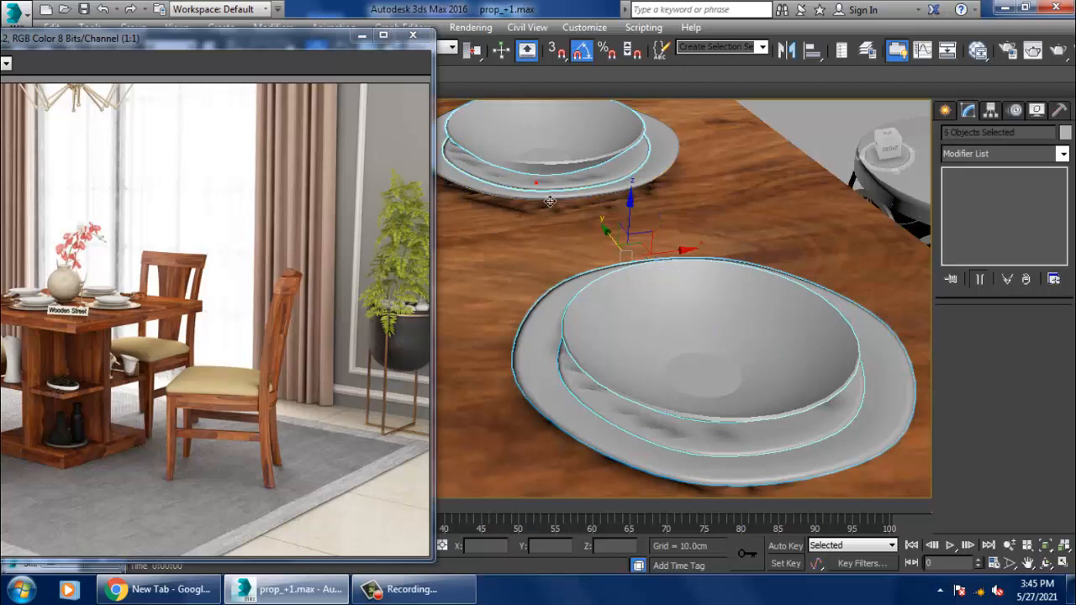
pyautogui.keyDown('ctrl'); pyautogui.click(547, 198); pyautogui.keyUp('ctrl')
pyautogui.moveTo(554, 207); pyautogui.dragTo(771, 208, button='middle')
pyautogui.moveTo(667, 222); pyautogui.dragTo(755, 223, button='middle')
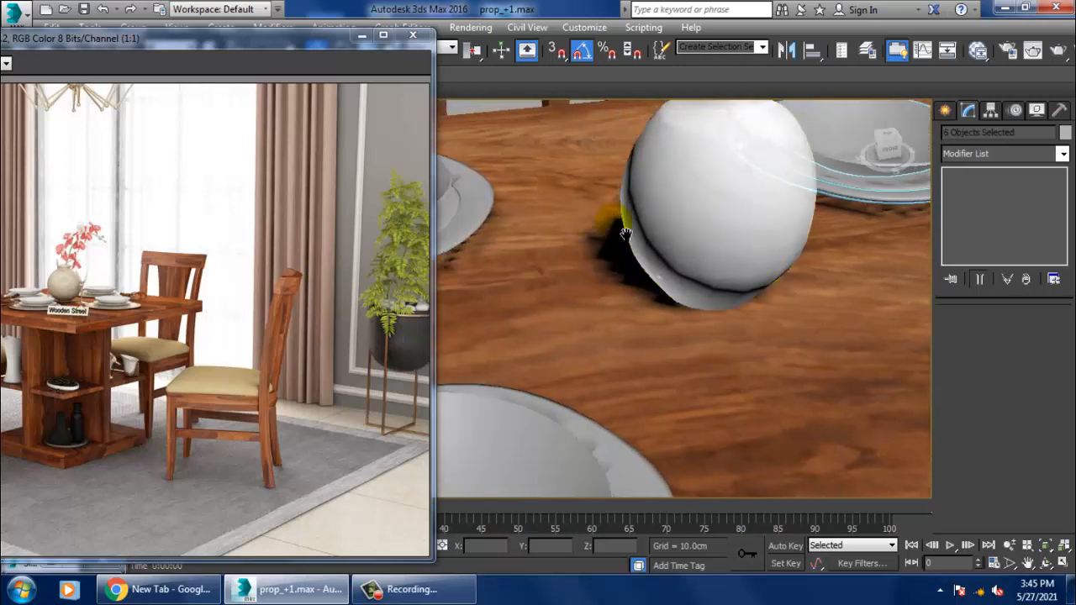
pyautogui.moveTo(631, 231); pyautogui.dragTo(802, 229, button='middle')
pyautogui.keyDown('ctrl'); pyautogui.click(560, 232); pyautogui.keyUp('ctrl')
pyautogui.keyDown('ctrl'); pyautogui.click(547, 246); pyautogui.keyUp('ctrl')
pyautogui.keyDown('ctrl'); pyautogui.click(554, 272); pyautogui.keyUp('ctrl')
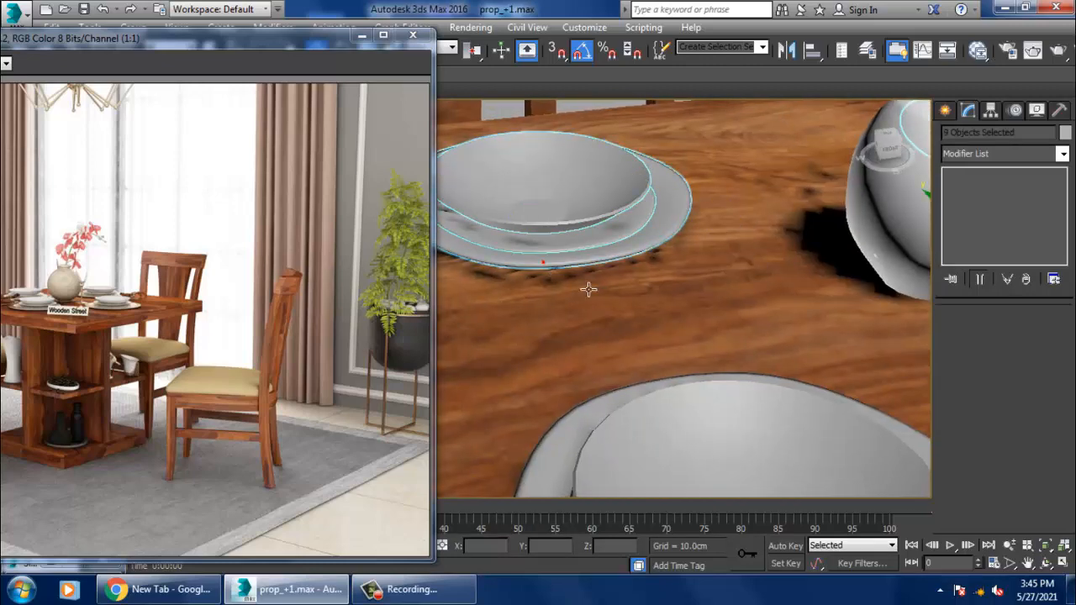
pyautogui.moveTo(592, 291); pyautogui.dragTo(581, 237, button='middle')
pyautogui.keyDown('ctrl'); pyautogui.click(598, 408); pyautogui.keyUp('ctrl')
pyautogui.keyDown('ctrl'); pyautogui.click(579, 446); pyautogui.keyUp('ctrl')
pyautogui.keyDown('ctrl'); pyautogui.click(514, 459); pyautogui.keyUp('ctrl')
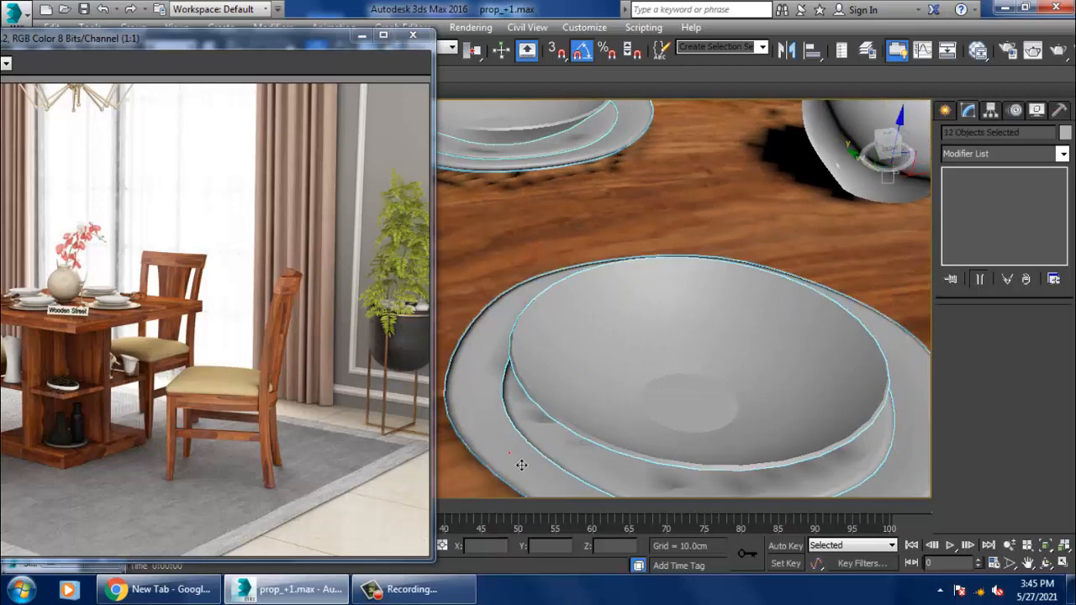
pyautogui.moveTo(669, 368); pyautogui.dragTo(649, 327, button='middle')
pyautogui.press('m')
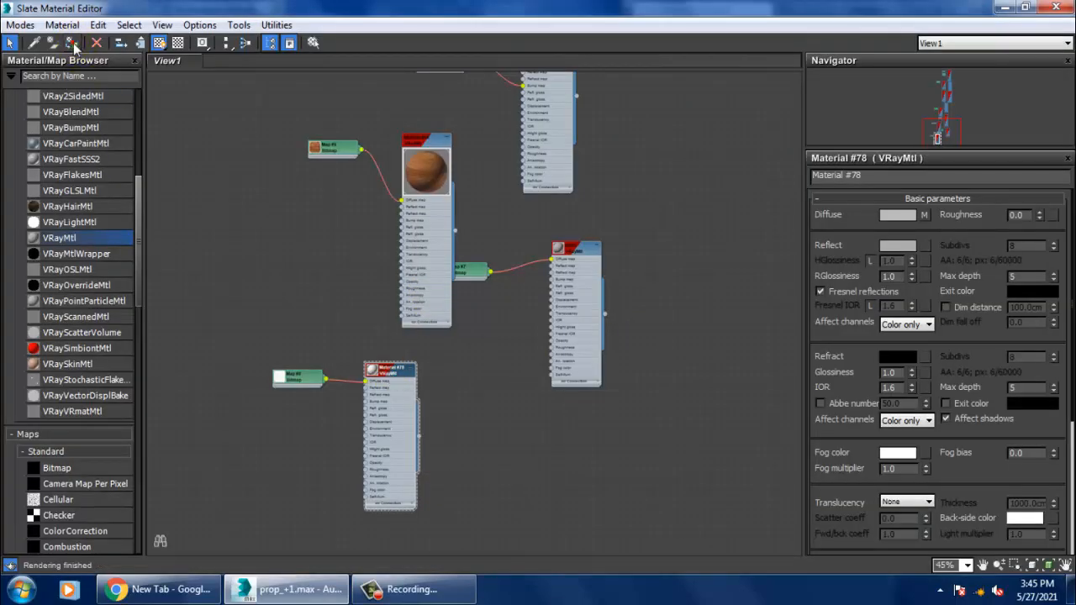
pyautogui.moveTo(793, 10); pyautogui.dragTo(739, 351)
pyautogui.scroll(-4, 742, 204)
# Assign the cream bitmap VRayMtl, Material #54, to the vase and close the material editor
pyautogui.moveTo(742, 205); pyautogui.dragTo(686, 198, button='middle')
pyautogui.click(715, 204)
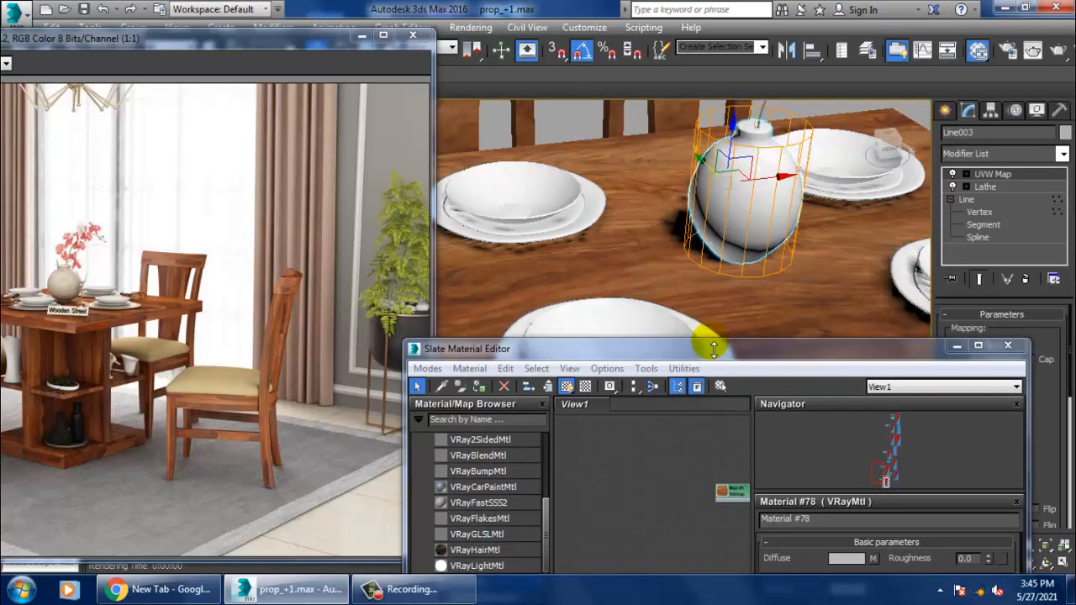
pyautogui.moveTo(712, 349); pyautogui.dragTo(477, 88)
pyautogui.scroll(4, 401, 360)
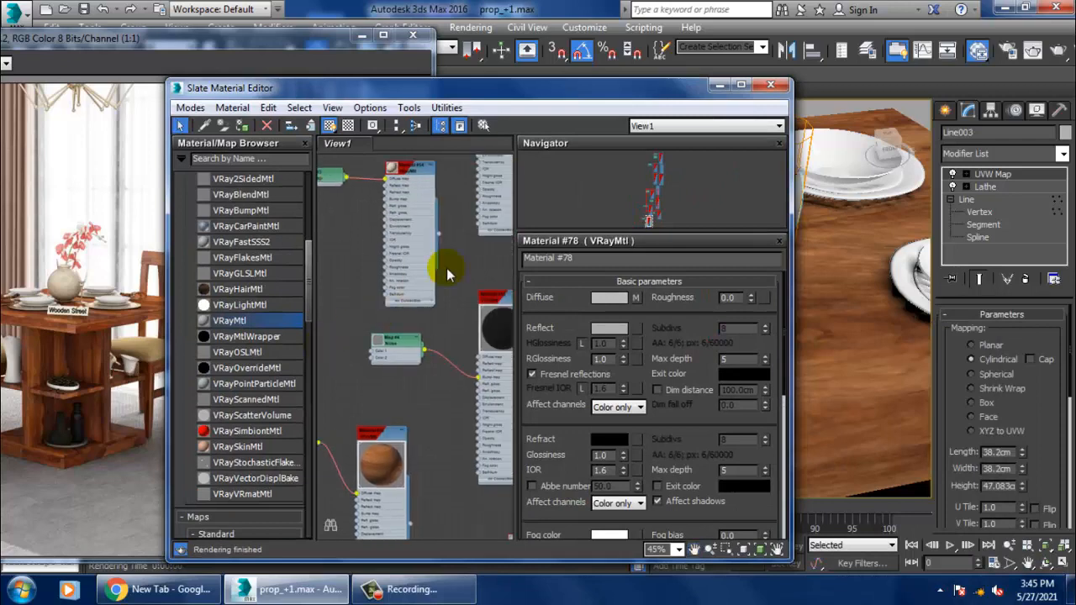
pyautogui.moveTo(505, 178)
pyautogui.mouseDown(button='middle')
pyautogui.moveTo(461, 298)
pyautogui.moveTo(438, 429)
pyautogui.mouseUp(button='middle')
pyautogui.moveTo(476, 244); pyautogui.dragTo(449, 418, button='middle')
pyautogui.moveTo(469, 218)
pyautogui.mouseDown(button='middle')
pyautogui.moveTo(471, 396)
pyautogui.moveTo(484, 427)
pyautogui.mouseUp(button='middle')
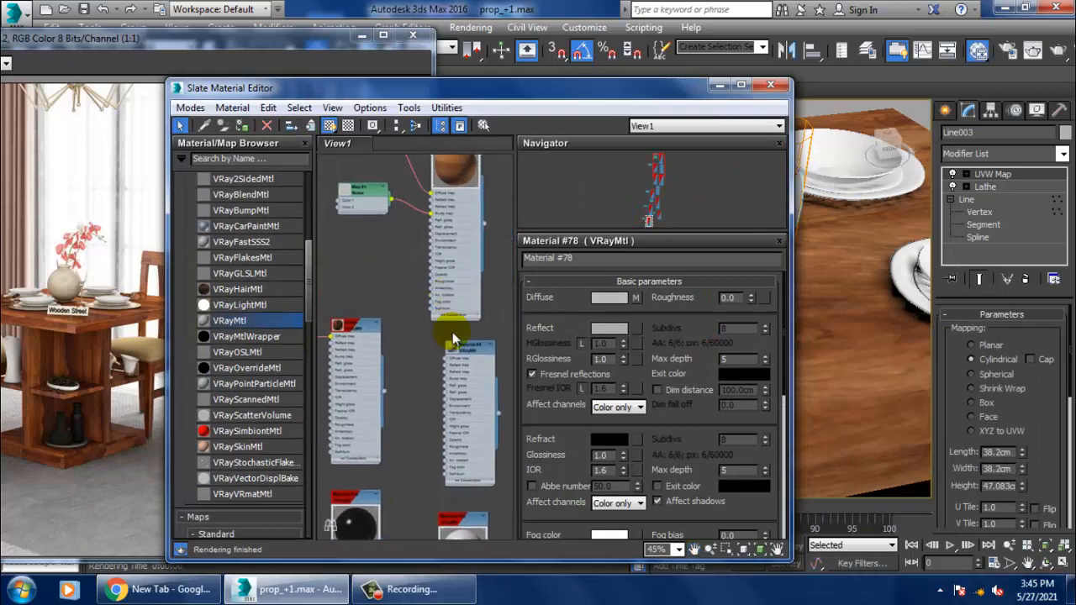
pyautogui.doubleClick(455, 344)
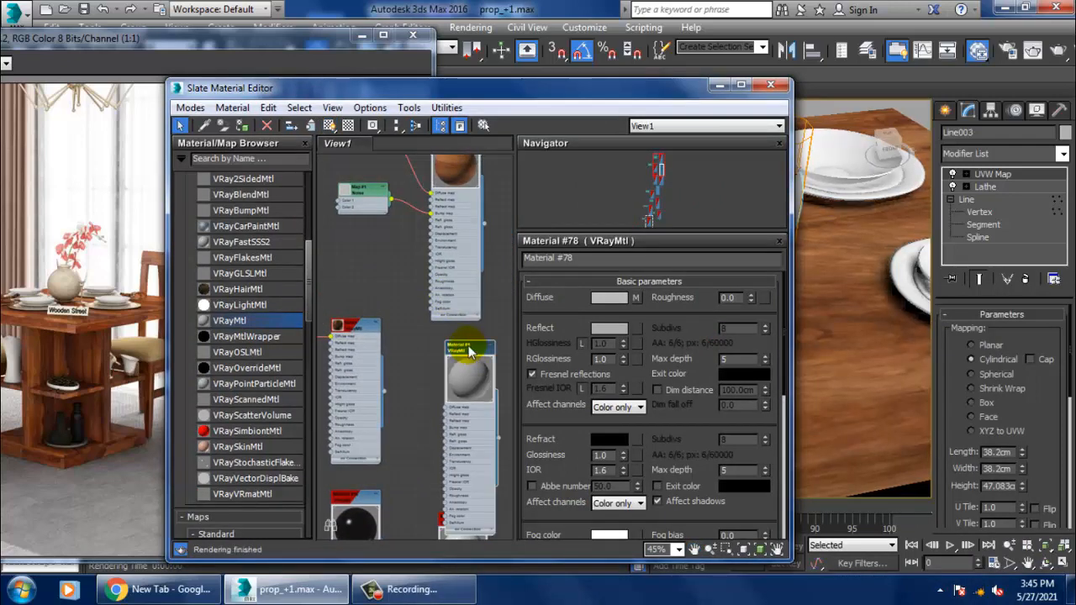
pyautogui.click(740, 84)
pyautogui.scroll(-2, 409, 289)
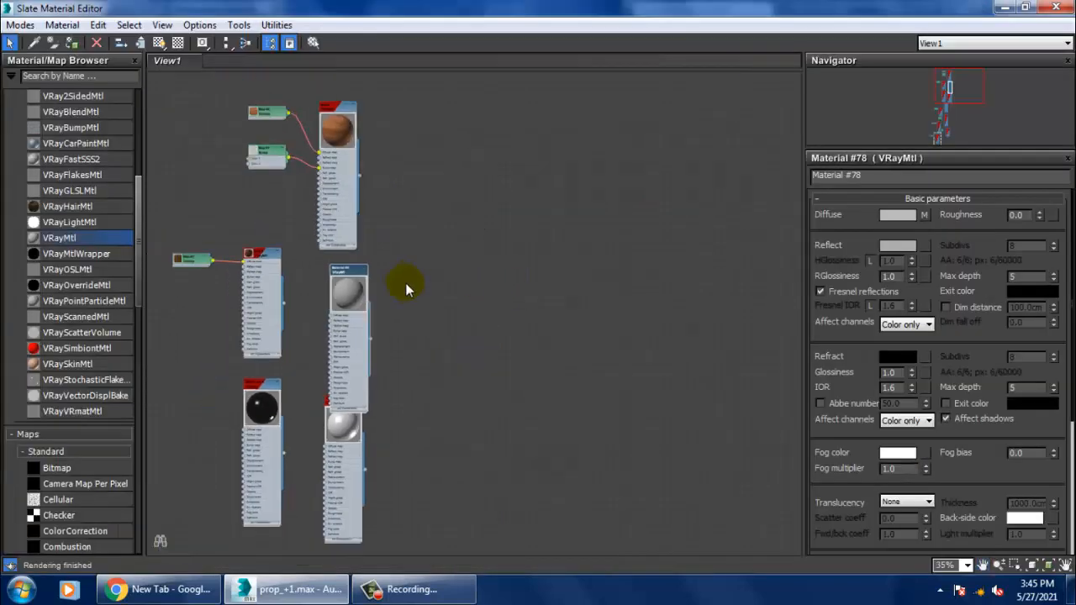
pyautogui.moveTo(409, 288); pyautogui.dragTo(571, 91, button='middle')
pyautogui.scroll(5, 440, 215)
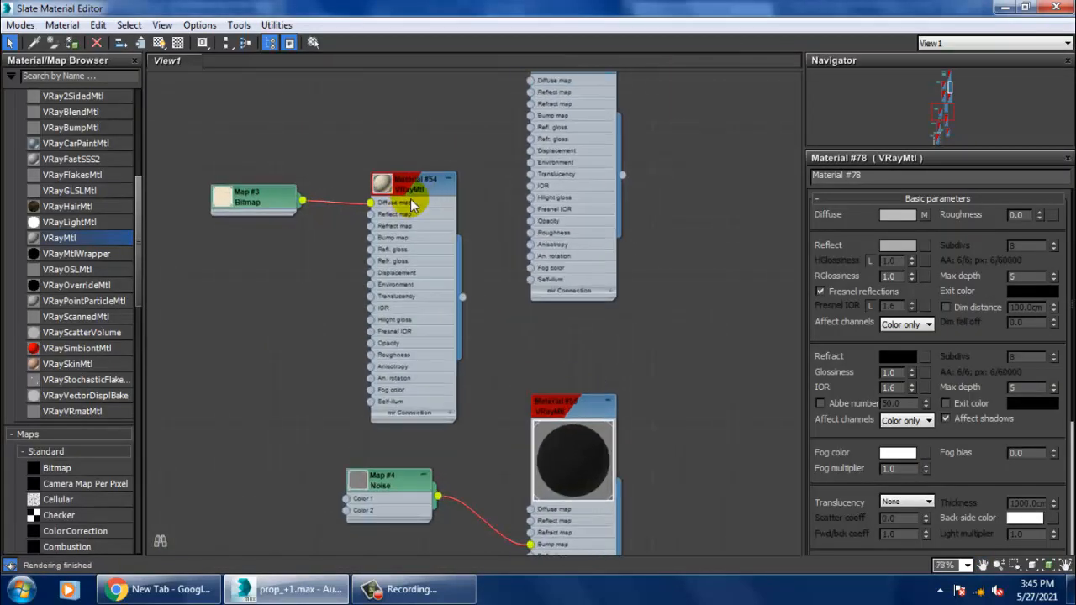
pyautogui.click(380, 183)
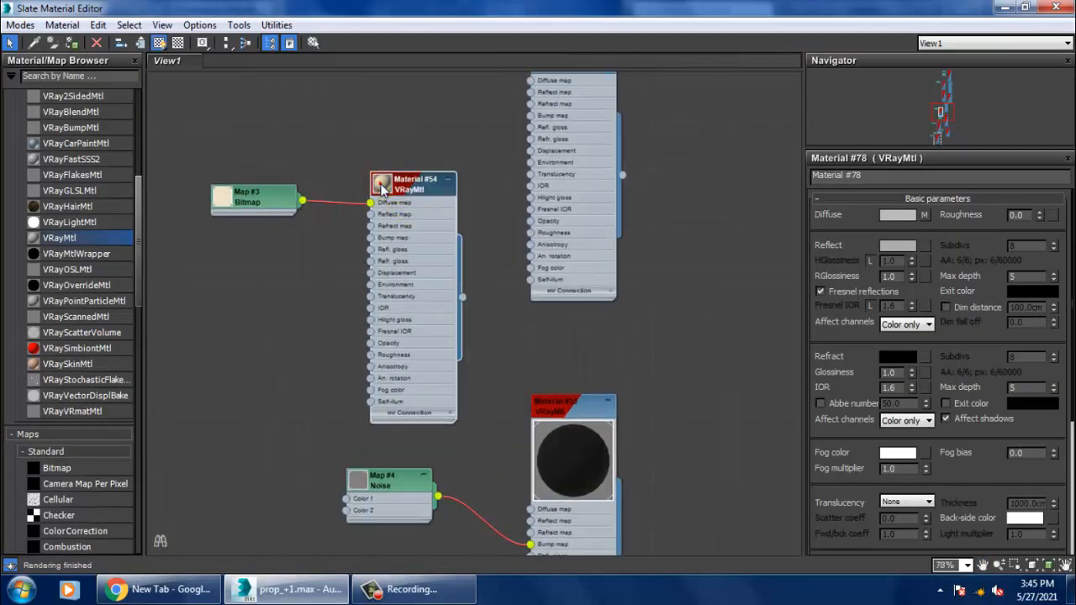
pyautogui.doubleClick(382, 186)
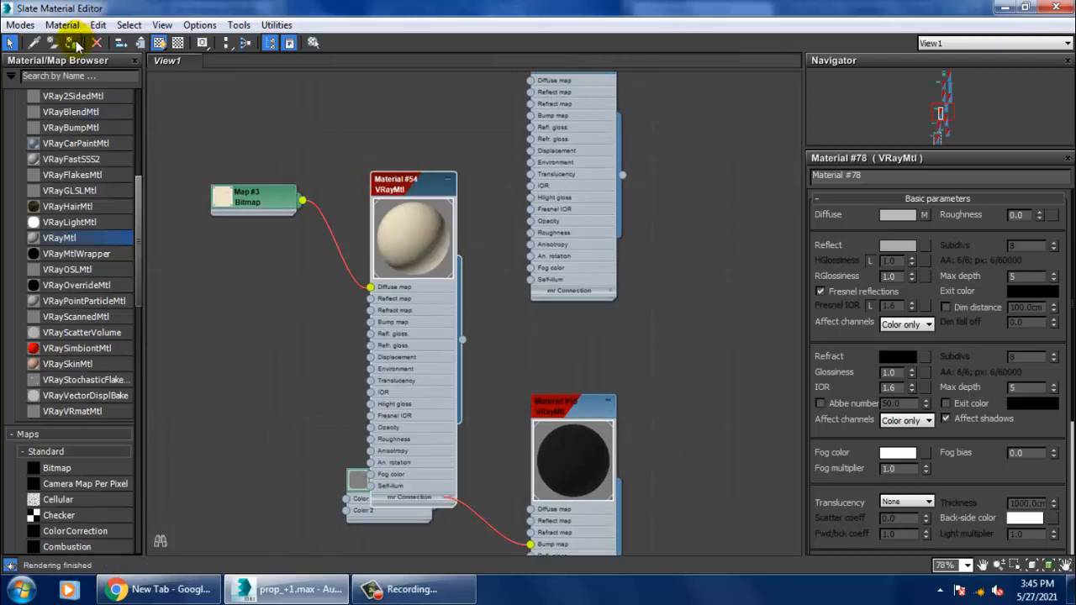
pyautogui.click(1055, 7)
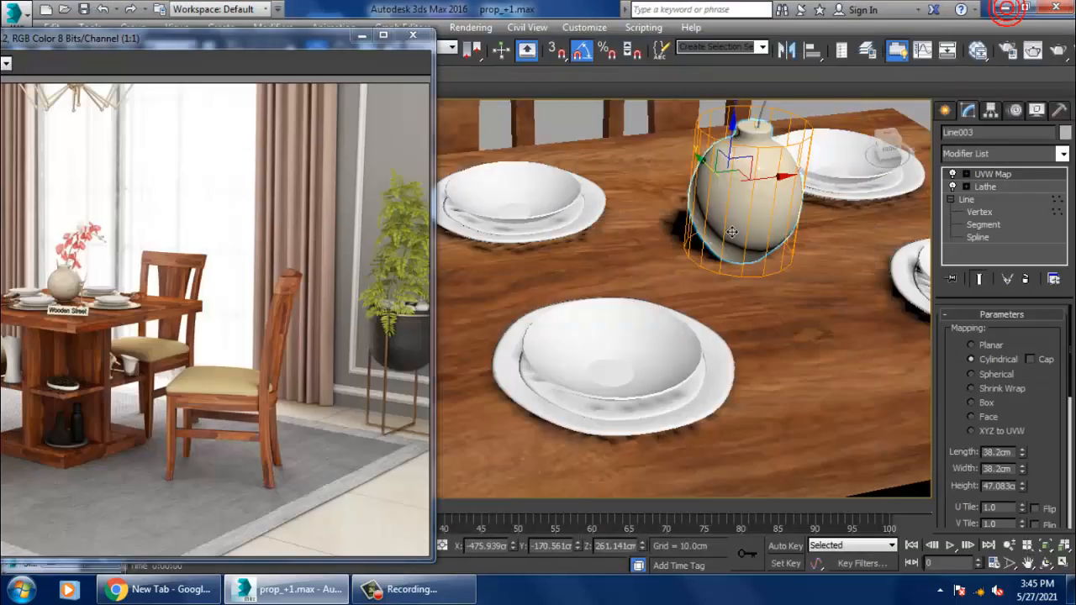
# Add a UVW Map modifier with Cylindrical mapping to the bowl nearest the TV unit side of the dining table
pyautogui.moveTo(778, 194); pyautogui.dragTo(730, 335, button='middle')
pyautogui.scroll(-8, 728, 329)
pyautogui.click(723, 177)
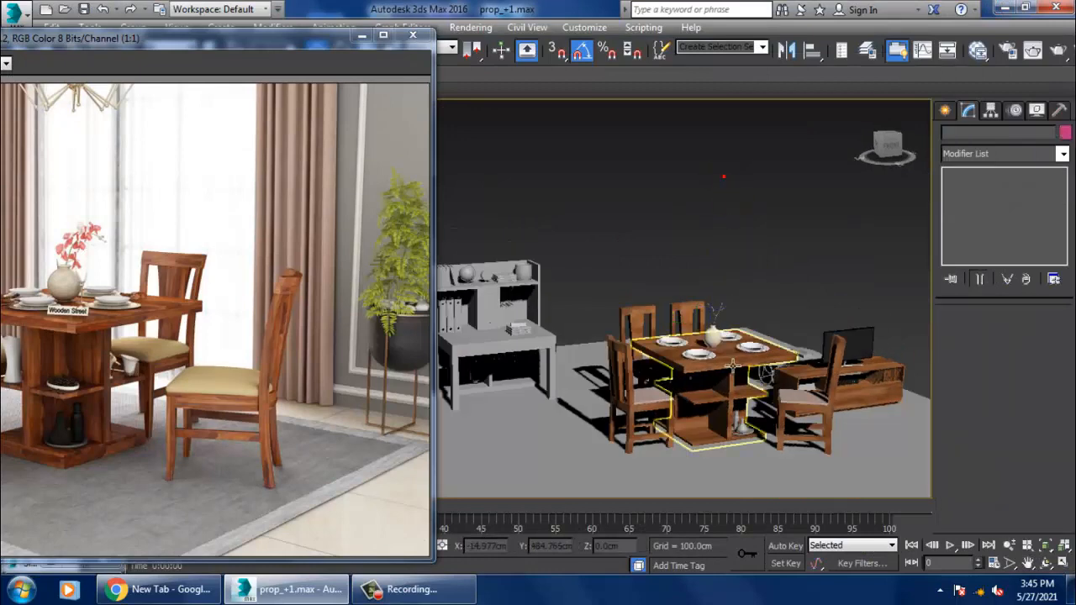
pyautogui.scroll(10, 728, 333)
pyautogui.moveTo(832, 346); pyautogui.dragTo(608, 325, button='middle')
pyautogui.click(687, 344)
pyautogui.keyDown('alt'); pyautogui.moveTo(689, 344); pyautogui.dragTo(725, 372, button='middle'); pyautogui.keyUp('alt')
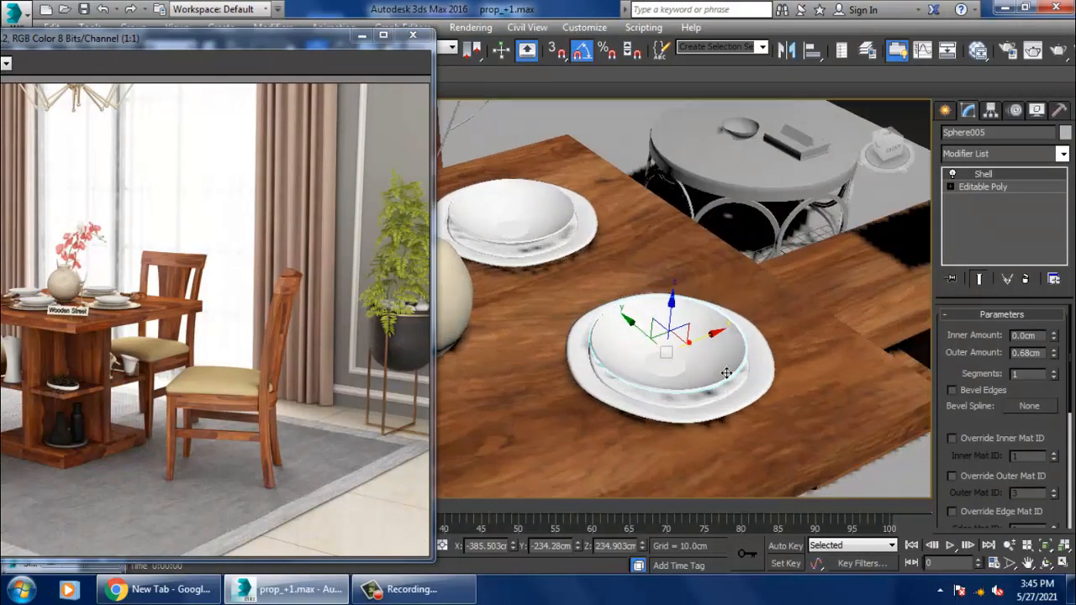
pyautogui.scroll(4, 691, 343)
pyautogui.click(997, 154)
pyautogui.press('u')
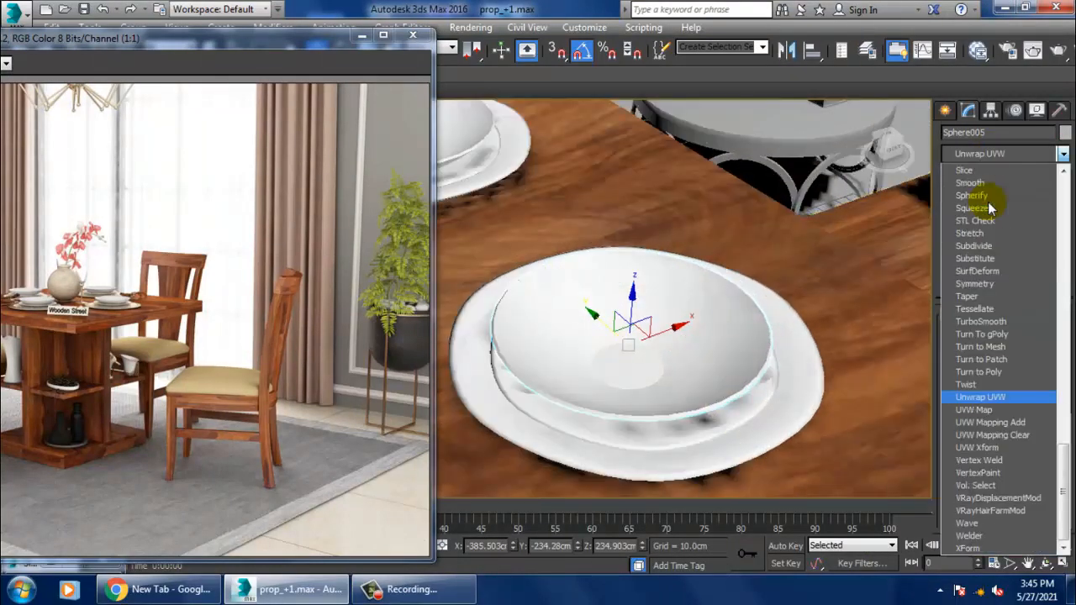
pyautogui.click(975, 410)
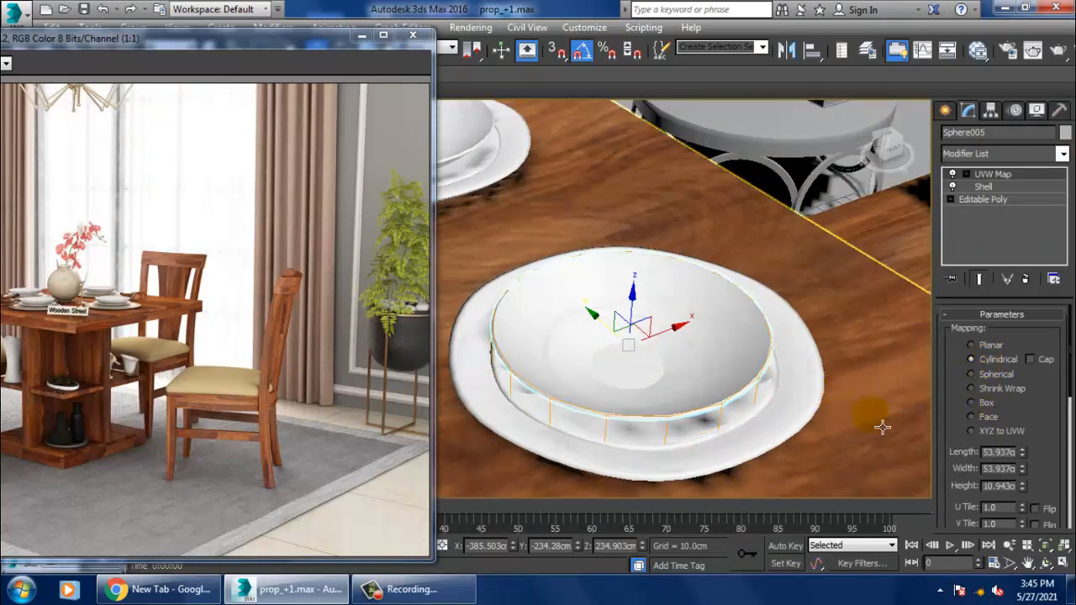
pyautogui.scroll(-5, 1032, 432)
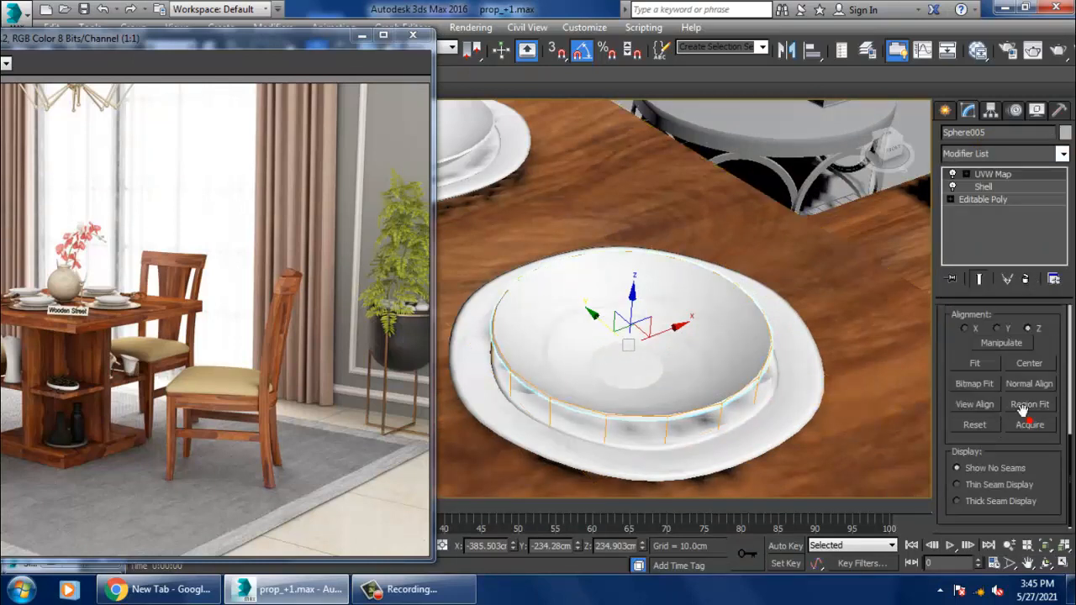
# Add a UVW Map modifier with Box mapping to the large outer plate beneath the mapped bowl
pyautogui.keyDown('alt'); pyautogui.moveTo(698, 336); pyautogui.dragTo(831, 403, button='middle'); pyautogui.keyUp('alt')
pyautogui.click(818, 376)
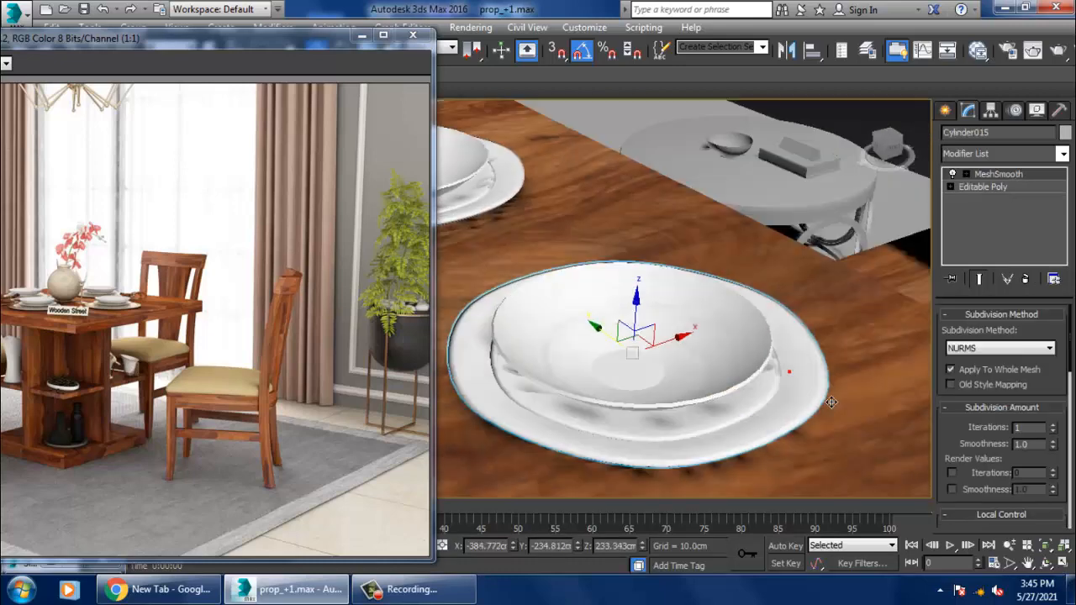
pyautogui.click(987, 158)
pyautogui.press('u')
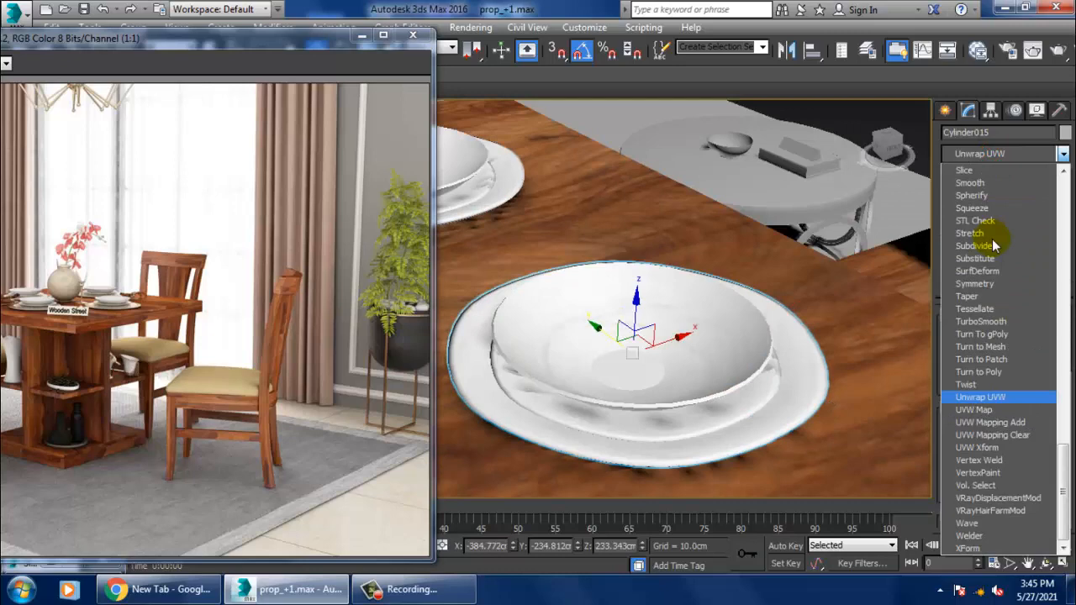
pyautogui.click(996, 412)
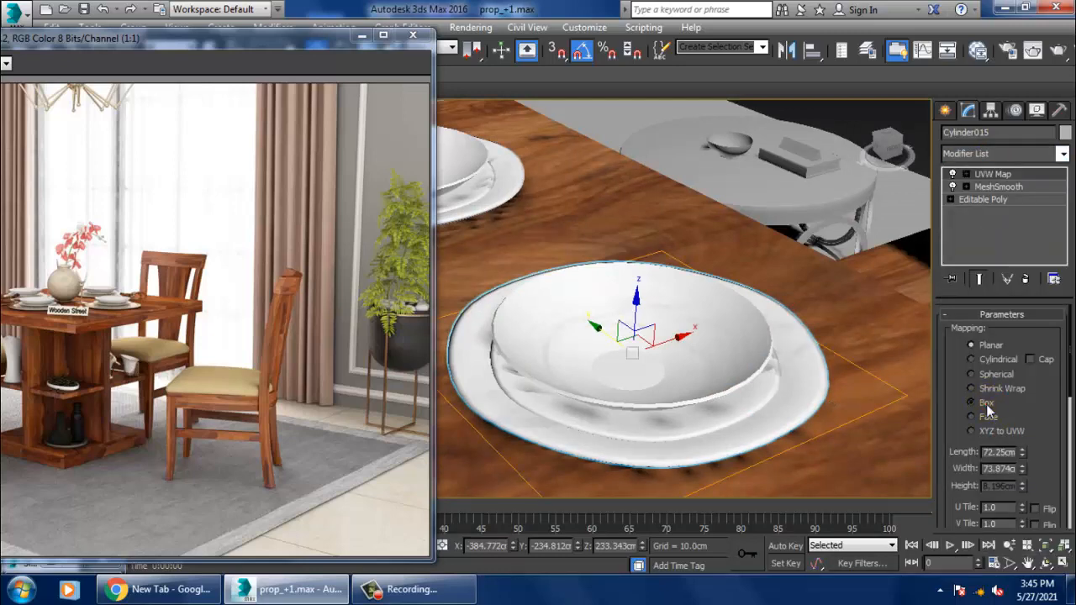
pyautogui.click(986, 406)
pyautogui.keyDown('alt'); pyautogui.moveTo(719, 359); pyautogui.dragTo(718, 380, button='middle'); pyautogui.keyUp('alt')
pyautogui.moveTo(640, 350); pyautogui.dragTo(736, 325, button='middle')
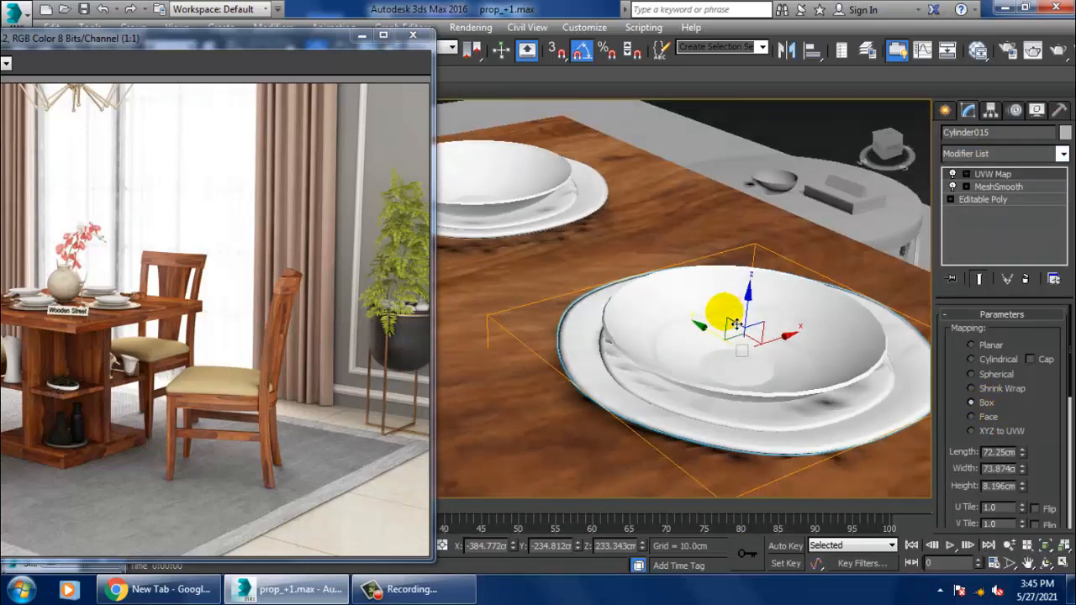
# Delete the bowl and both plates of the unmapped place setting next to the mapped one
pyautogui.moveTo(785, 383); pyautogui.dragTo(886, 483, button='middle')
pyautogui.click(582, 278)
pyautogui.press('z')
pyautogui.scroll(-5, 632, 269)
pyautogui.keyDown('alt'); pyautogui.moveTo(632, 270); pyautogui.dragTo(768, 353, button='middle'); pyautogui.keyUp('alt')
pyautogui.keyDown('ctrl'); pyautogui.click(630, 317); pyautogui.keyUp('ctrl')
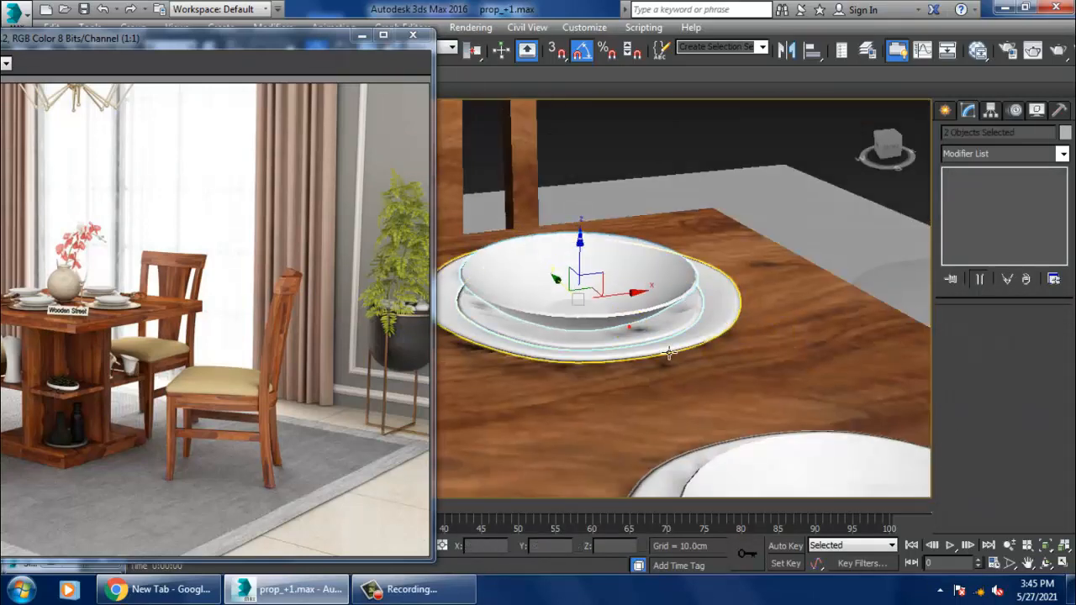
pyautogui.keyDown('ctrl'); pyautogui.click(670, 353); pyautogui.keyUp('ctrl')
pyautogui.press('Delete')
# Add a UVW Map modifier with Cylindrical mapping to the inner plate between the mapped bowl and the outer plate
pyautogui.scroll(2, 699, 369)
pyautogui.moveTo(765, 421); pyautogui.dragTo(704, 350, button='middle')
pyautogui.keyDown('alt'); pyautogui.moveTo(705, 403); pyautogui.dragTo(761, 458, button='middle'); pyautogui.keyUp('alt')
pyautogui.moveTo(760, 458); pyautogui.dragTo(734, 404, button='middle')
pyautogui.click(736, 424)
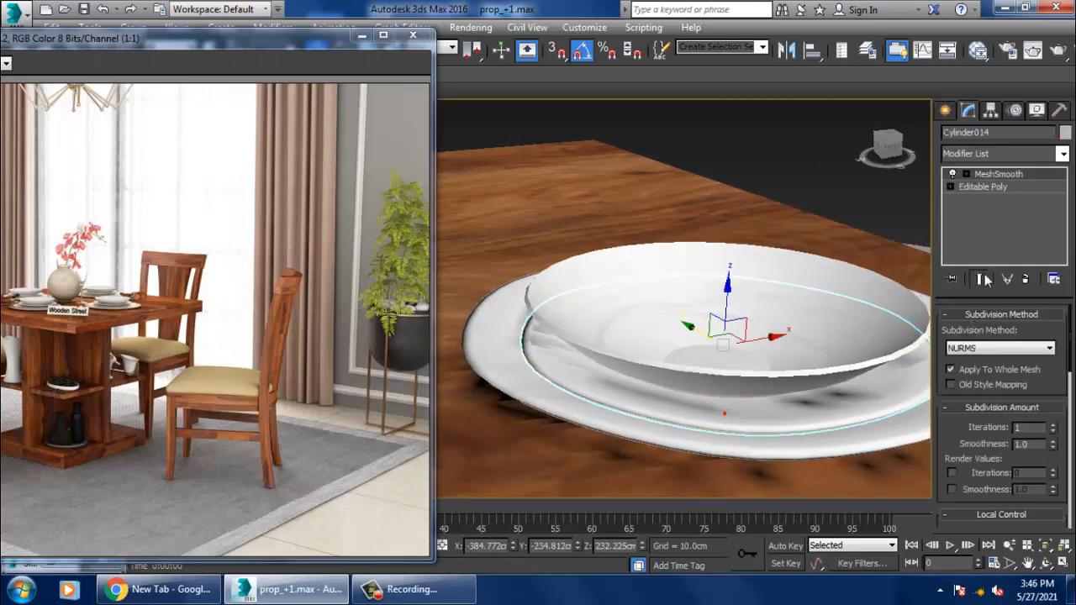
pyautogui.click(983, 154)
pyautogui.press('u')
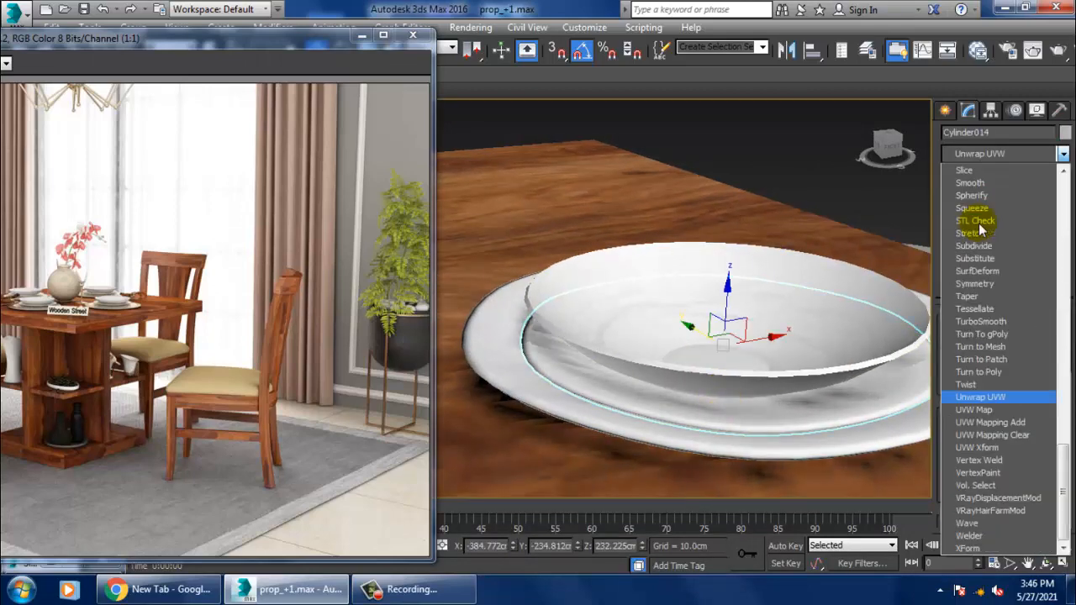
pyautogui.click(975, 409)
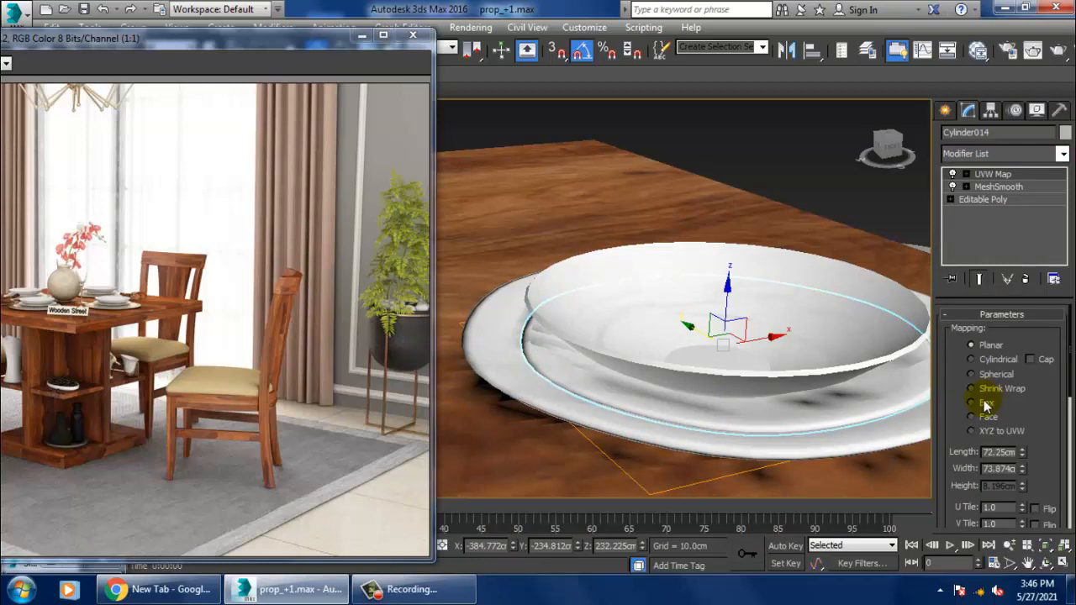
pyautogui.click(991, 358)
pyautogui.keyDown('alt'); pyautogui.moveTo(780, 304); pyautogui.dragTo(779, 332, button='middle'); pyautogui.keyUp('alt')
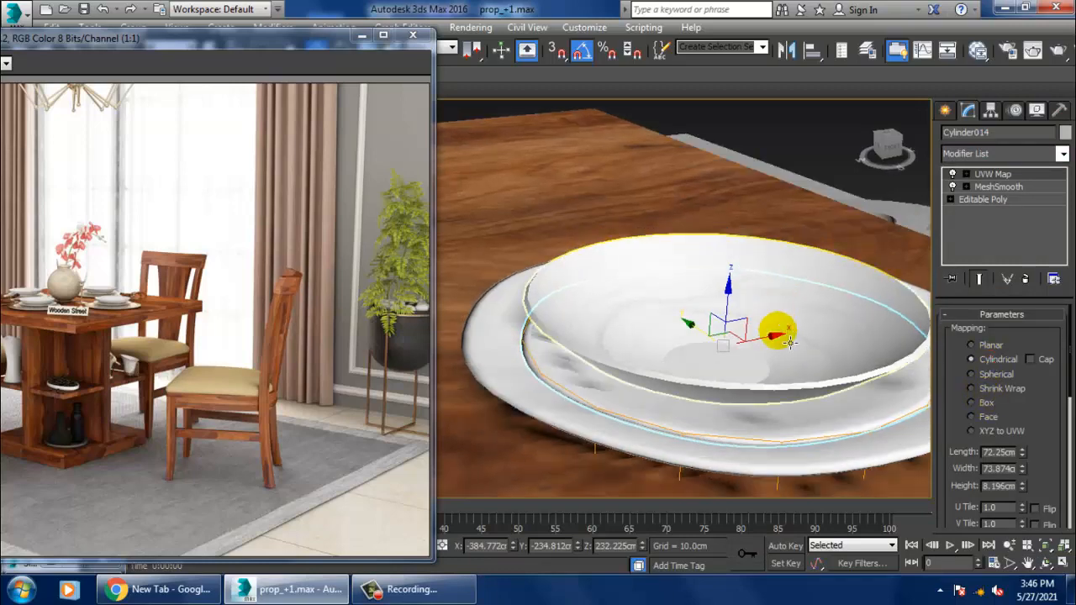
# Copy the mapped bowl and its two plates to the emptied place on the table and adjust the copy's position
pyautogui.click(830, 301)
pyautogui.keyDown('ctrl'); pyautogui.click(632, 419); pyautogui.keyUp('ctrl')
pyautogui.keyDown('ctrl'); pyautogui.click(631, 448); pyautogui.keyUp('ctrl')
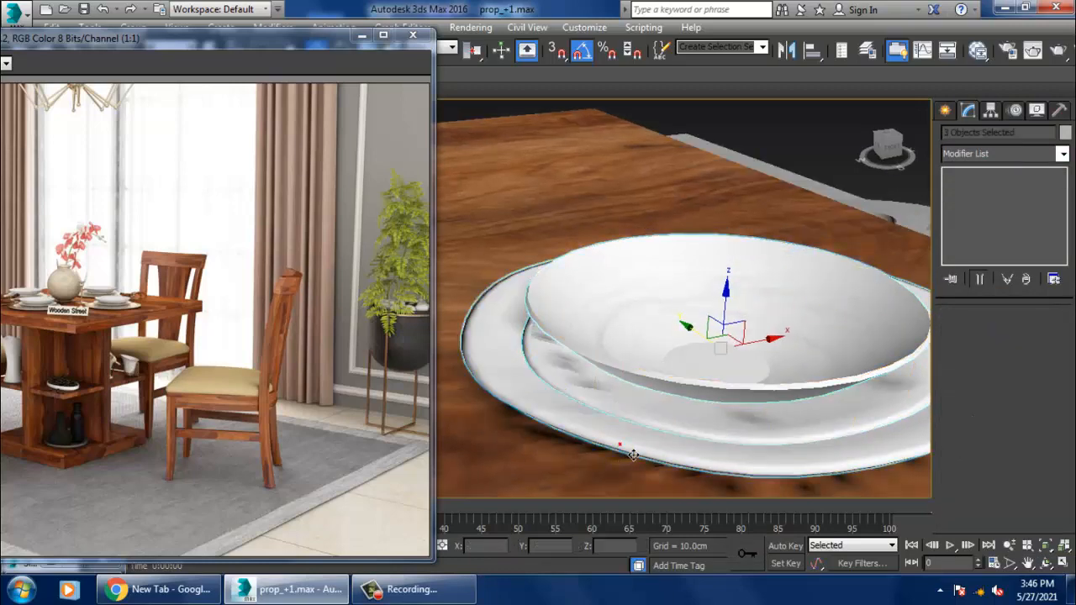
pyautogui.scroll(-4, 659, 429)
pyautogui.keyDown('alt'); pyautogui.moveTo(708, 390); pyautogui.dragTo(701, 404, button='middle'); pyautogui.keyUp('alt')
pyautogui.moveTo(664, 371)
pyautogui.keyDown('shift'); pyautogui.mouseDown()
pyautogui.moveTo(565, 312)
pyautogui.moveTo(427, 198)
pyautogui.mouseUp(); pyautogui.keyUp('shift')
pyautogui.click(550, 361)
pyautogui.scroll(-6, 602, 332)
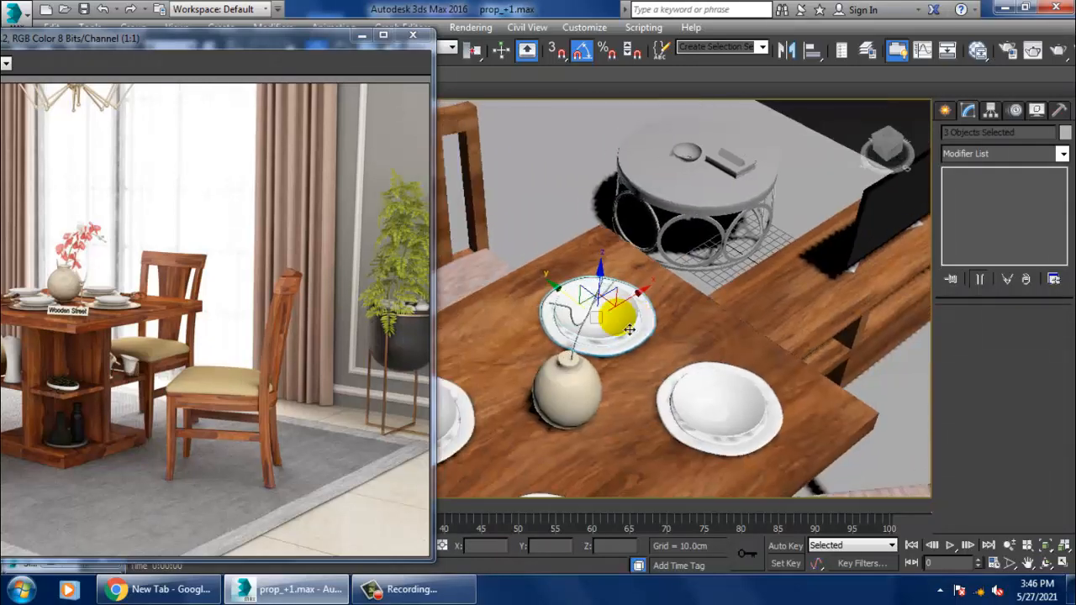
pyautogui.scroll(2, 603, 318)
pyautogui.moveTo(584, 297); pyautogui.dragTo(571, 288)
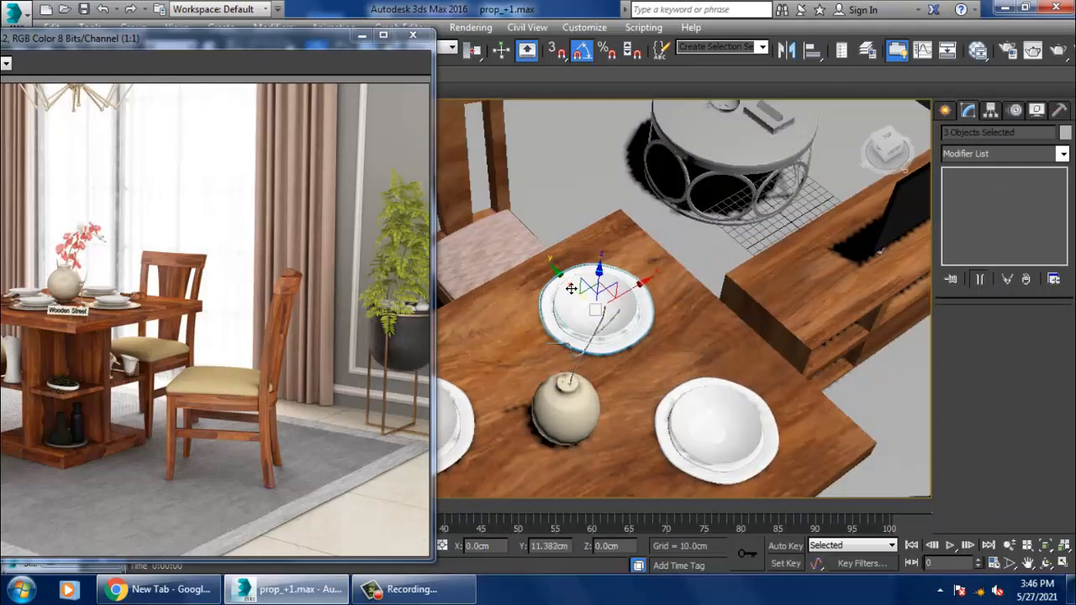
# Delete the bowl and plates of the unmapped place setting across the vase from the original mapped set
pyautogui.moveTo(571, 288); pyautogui.dragTo(669, 175, button='middle')
pyautogui.click(563, 307)
pyautogui.scroll(5, 563, 308)
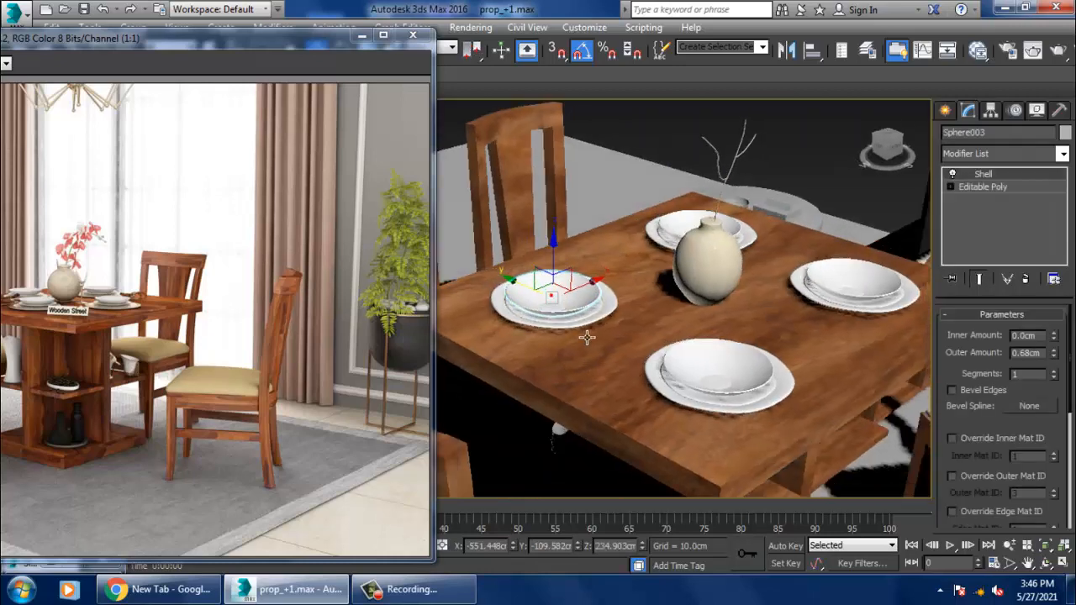
pyautogui.click(572, 307)
pyautogui.press('Delete')
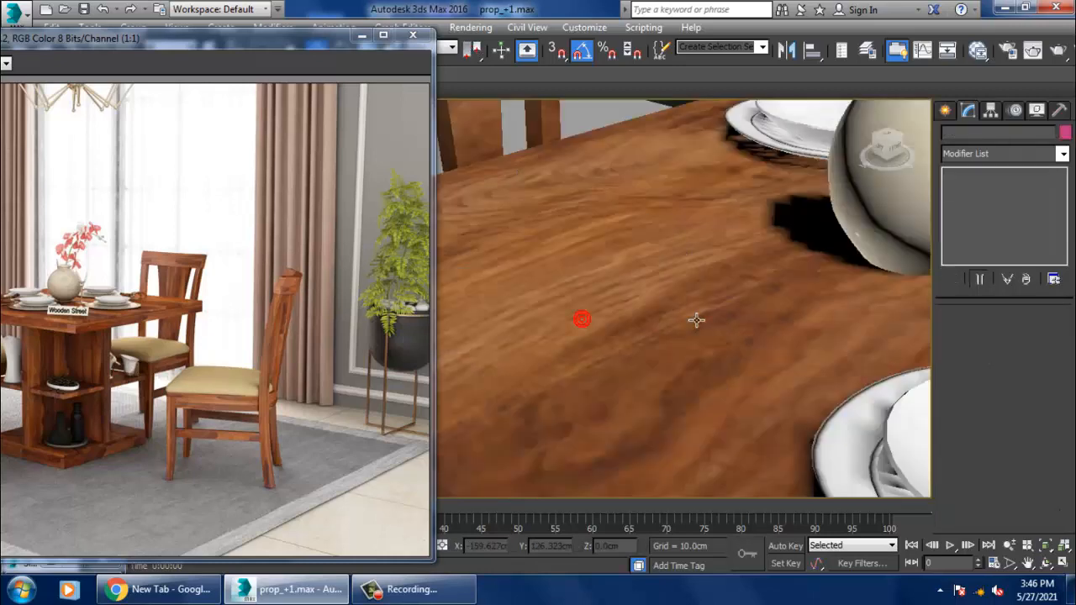
# Copy the bowl and two plates beyond the vase to the emptied place on the same side of the table
pyautogui.scroll(-5, 697, 319)
pyautogui.keyDown('alt'); pyautogui.moveTo(664, 352); pyautogui.dragTo(729, 367, button='middle'); pyautogui.keyUp('alt')
pyautogui.scroll(2, 710, 312)
pyautogui.click(682, 239)
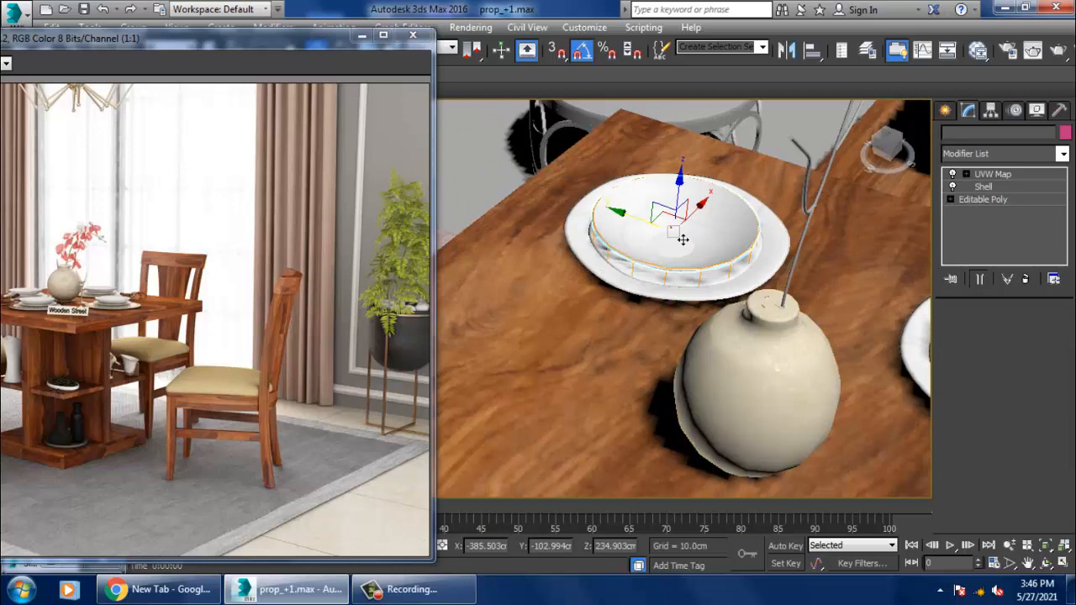
pyautogui.click(706, 290)
pyautogui.keyDown('alt'); pyautogui.moveTo(707, 290); pyautogui.dragTo(694, 322, button='middle'); pyautogui.keyUp('alt')
pyautogui.scroll(-5, 695, 322)
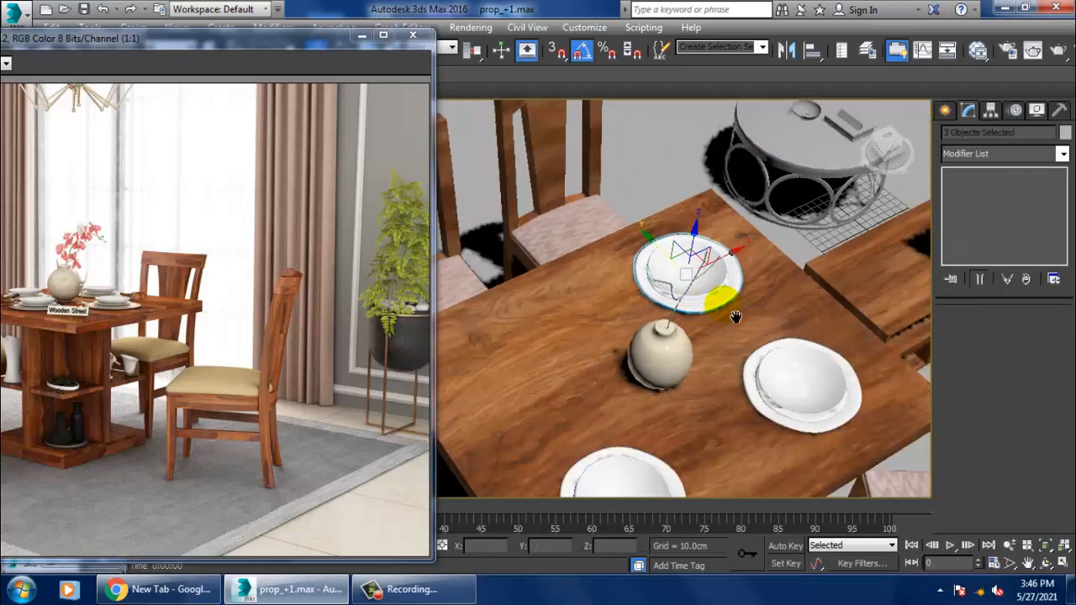
pyautogui.scroll(2, 713, 308)
pyautogui.keyDown('shift'); pyautogui.moveTo(785, 251); pyautogui.dragTo(601, 332); pyautogui.keyUp('shift')
pyautogui.click(531, 357)
# Delete the bowl and both plates of the remaining unmapped place setting at the near corner of the table
pyautogui.keyDown('alt'); pyautogui.moveTo(689, 395); pyautogui.dragTo(744, 430, button='middle'); pyautogui.keyUp('alt')
pyautogui.moveTo(744, 429); pyautogui.dragTo(706, 347, button='middle')
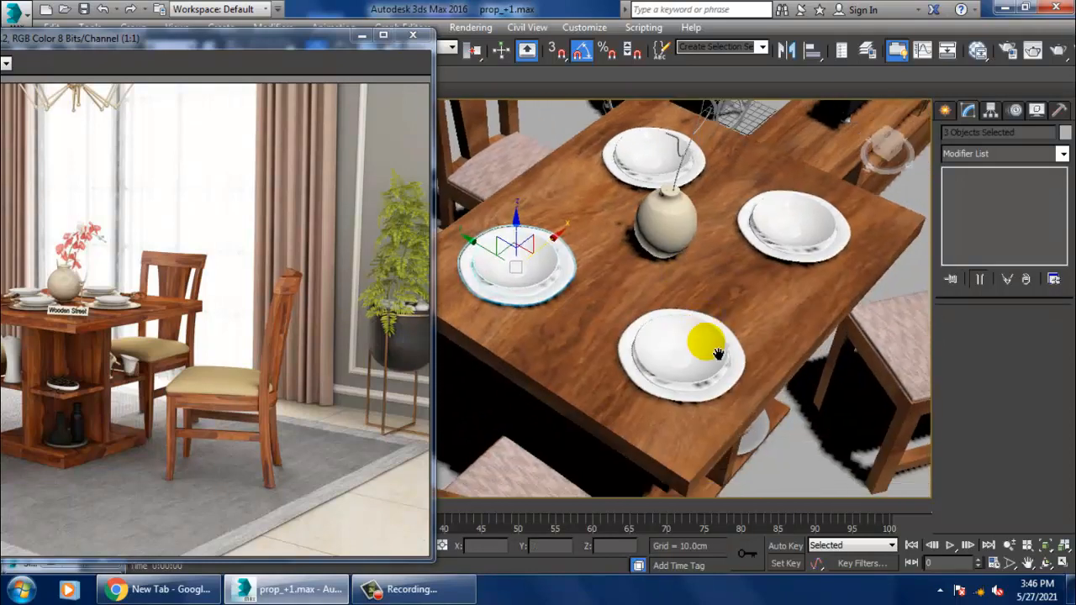
pyautogui.scroll(5, 706, 347)
pyautogui.click(706, 346)
pyautogui.keyDown('ctrl'); pyautogui.click(750, 439); pyautogui.keyUp('ctrl')
pyautogui.keyDown('ctrl'); pyautogui.click(770, 454); pyautogui.keyUp('ctrl')
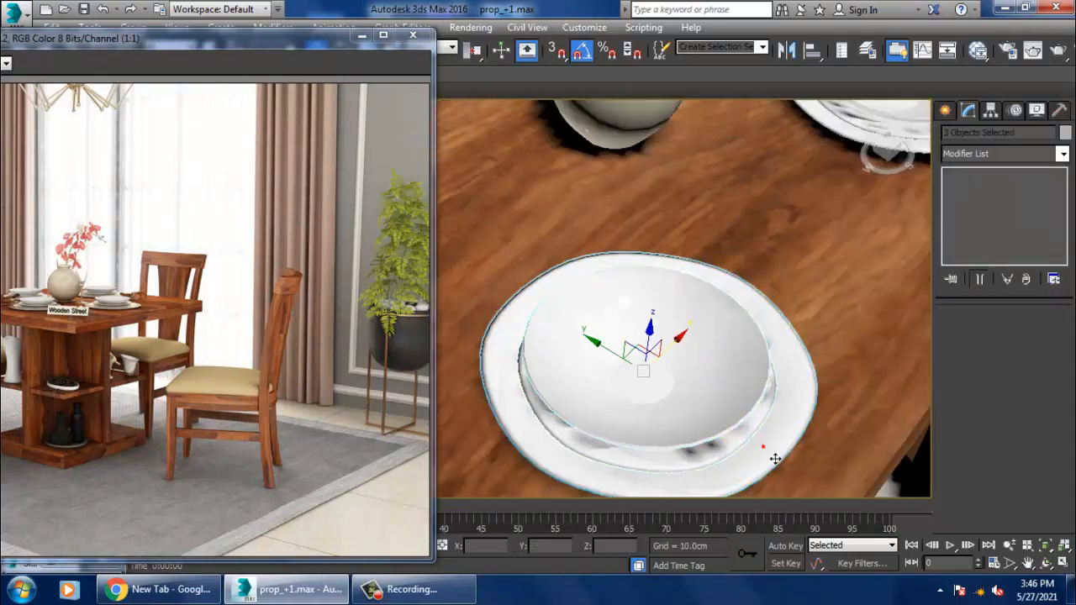
# Copy the adjacent mapped bowl and its two plates to the emptied near corner of the table
pyautogui.scroll(-5, 751, 427)
pyautogui.keyDown('alt'); pyautogui.moveTo(751, 427); pyautogui.dragTo(653, 364, button='middle'); pyautogui.keyUp('alt')
pyautogui.scroll(4, 654, 365)
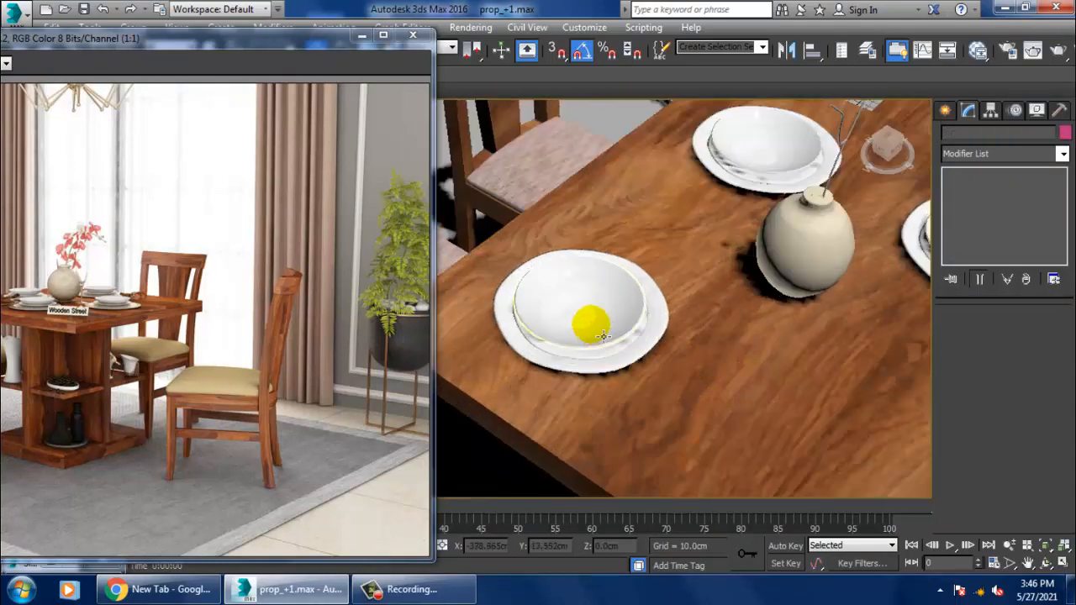
pyautogui.click(588, 317)
pyautogui.keyDown('ctrl'); pyautogui.click(615, 368); pyautogui.keyUp('ctrl')
pyautogui.keyDown('ctrl'); pyautogui.click(615, 375); pyautogui.keyUp('ctrl')
pyautogui.scroll(-3, 614, 333)
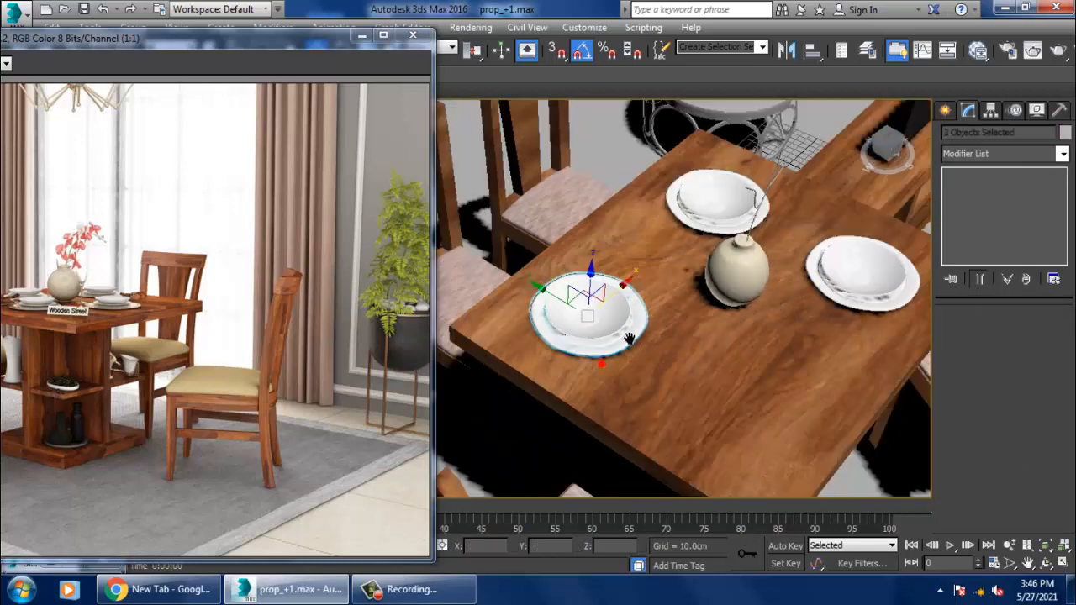
pyautogui.moveTo(610, 332); pyautogui.dragTo(566, 325, button='middle')
pyautogui.moveTo(519, 305)
pyautogui.keyDown('shift'); pyautogui.mouseDown()
pyautogui.moveTo(630, 409)
pyautogui.moveTo(634, 428)
pyautogui.moveTo(644, 425)
pyautogui.mouseUp(); pyautogui.keyUp('shift')
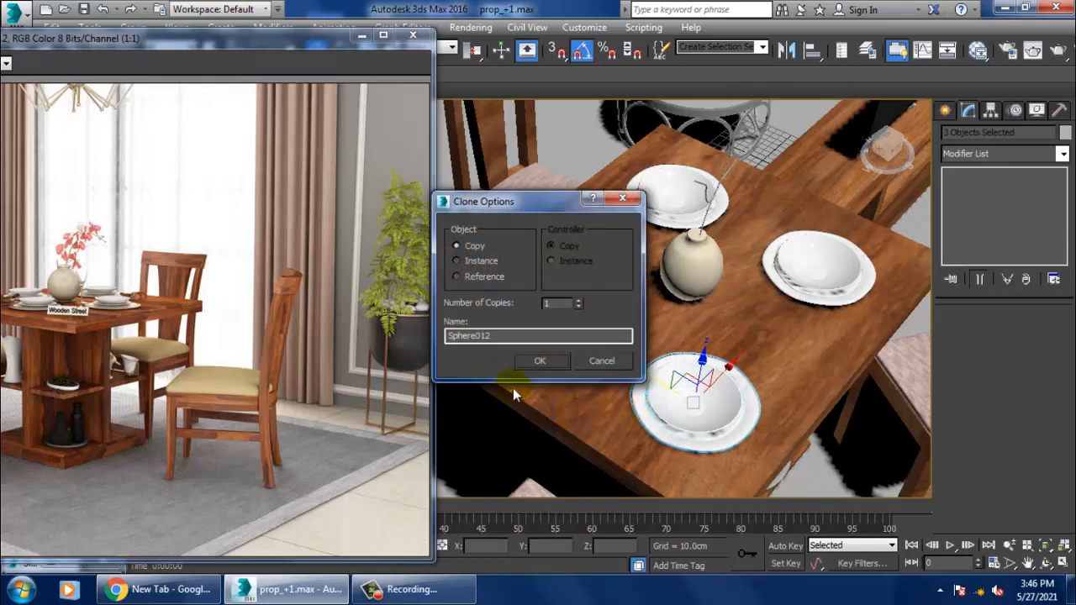
pyautogui.click(541, 362)
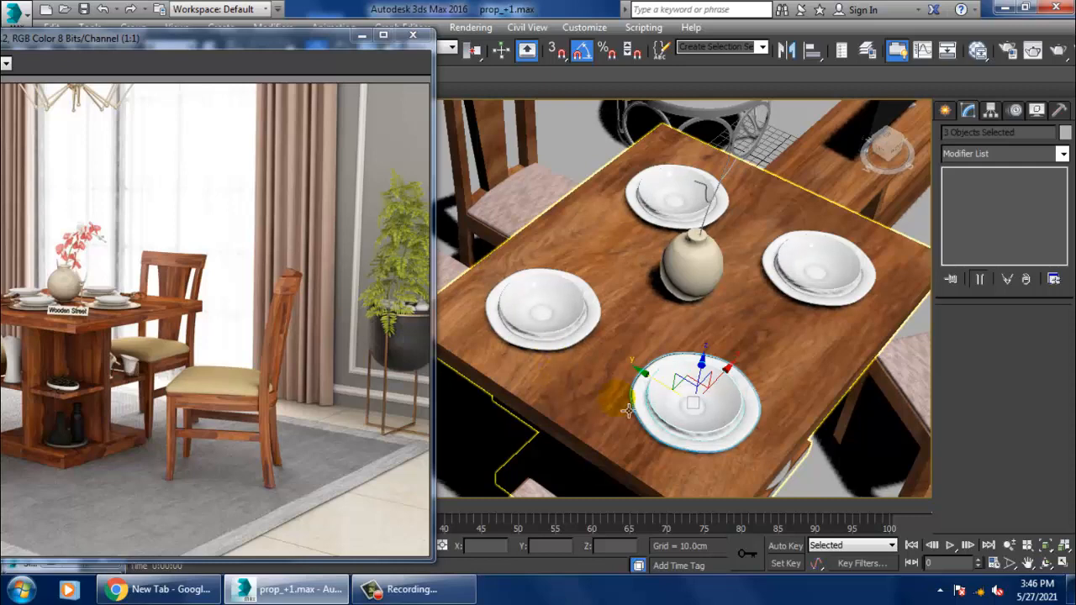
# Select the tall bottle standing on the plate in the dining table's lowest shelf
pyautogui.scroll(-5, 697, 373)
pyautogui.keyDown('alt'); pyautogui.moveTo(697, 372); pyautogui.dragTo(661, 233, button='middle'); pyautogui.keyUp('alt')
pyautogui.keyDown('alt'); pyautogui.moveTo(701, 270); pyautogui.dragTo(572, 275, button='middle'); pyautogui.keyUp('alt')
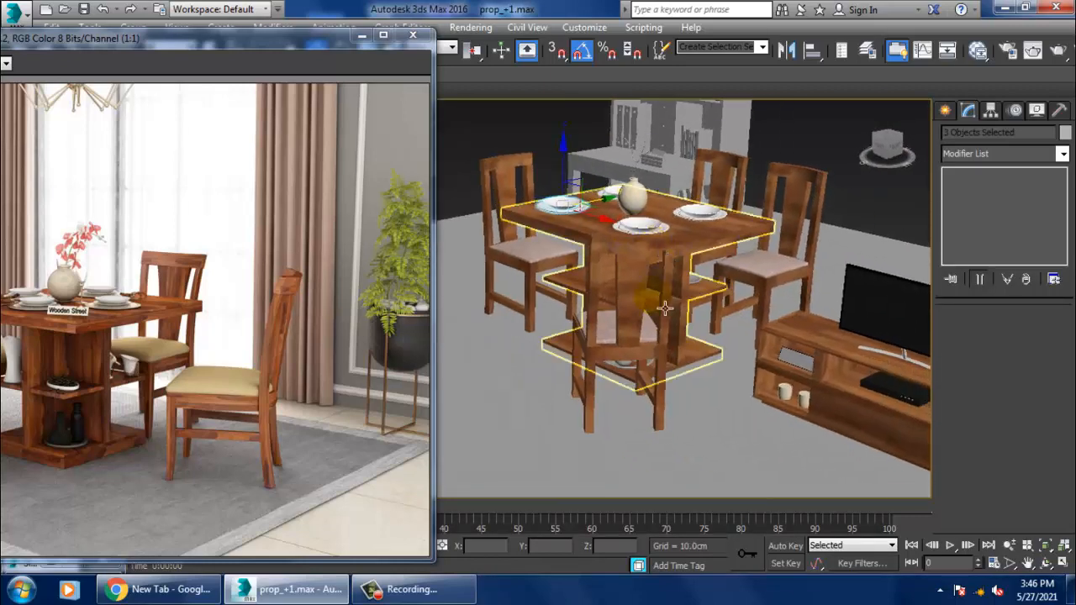
pyautogui.scroll(5, 666, 312)
pyautogui.moveTo(670, 340)
pyautogui.mouseDown(button='middle')
pyautogui.moveTo(677, 293)
pyautogui.moveTo(634, 351)
pyautogui.moveTo(679, 359)
pyautogui.mouseUp(button='middle')
pyautogui.scroll(4, 639, 344)
pyautogui.click(623, 335)
pyautogui.scroll(3, 647, 350)
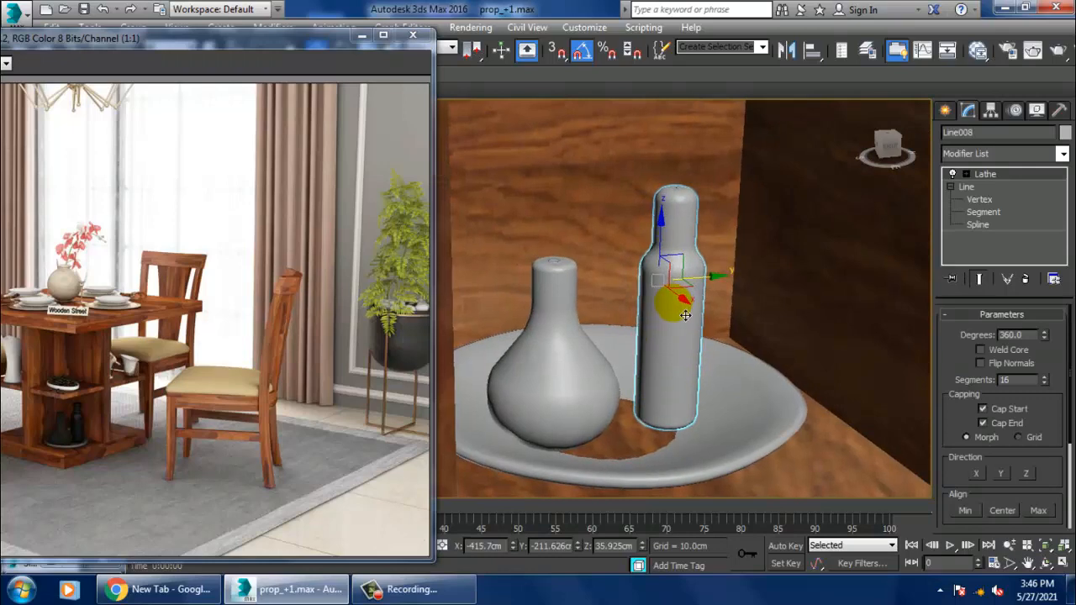
# Rename the white marble VRayMtl used for the dishes as "ceramic 2"
pyautogui.press('m')
pyautogui.moveTo(732, 421); pyautogui.dragTo(732, 221, button='middle')
pyautogui.moveTo(605, 432); pyautogui.dragTo(674, 110, button='middle')
pyautogui.moveTo(558, 540); pyautogui.dragTo(612, 303, button='middle')
pyautogui.click(409, 271)
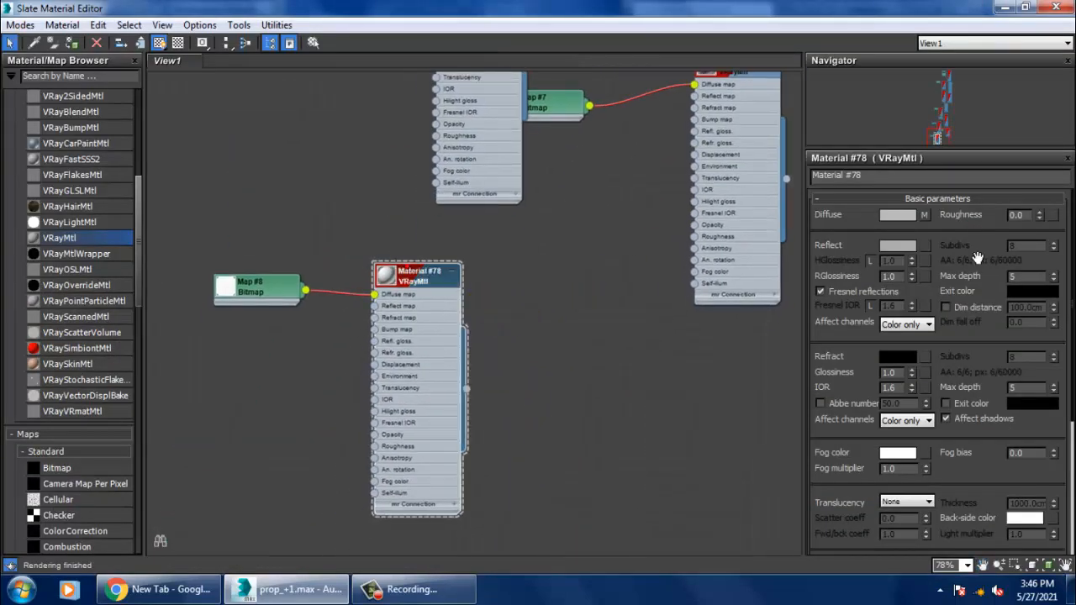
pyautogui.write('ceramic 2')
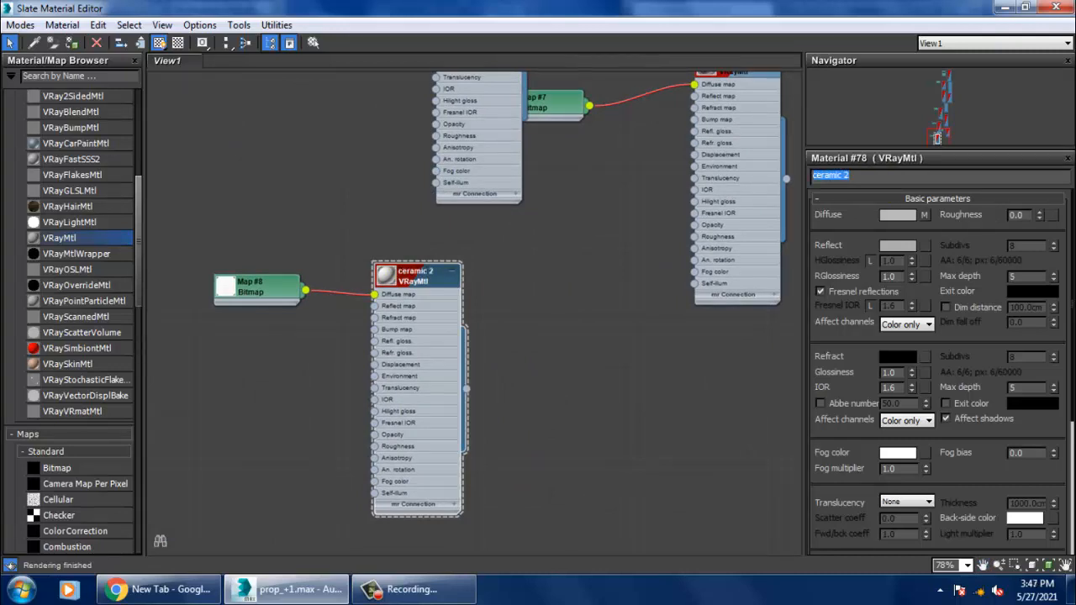
# Create a VRayMtl with the colorful speckled bitmap as diffuse map, assign it to the tall bottle and show it shaded in the viewport
pyautogui.moveTo(408, 348); pyautogui.dragTo(277, 201, button='middle')
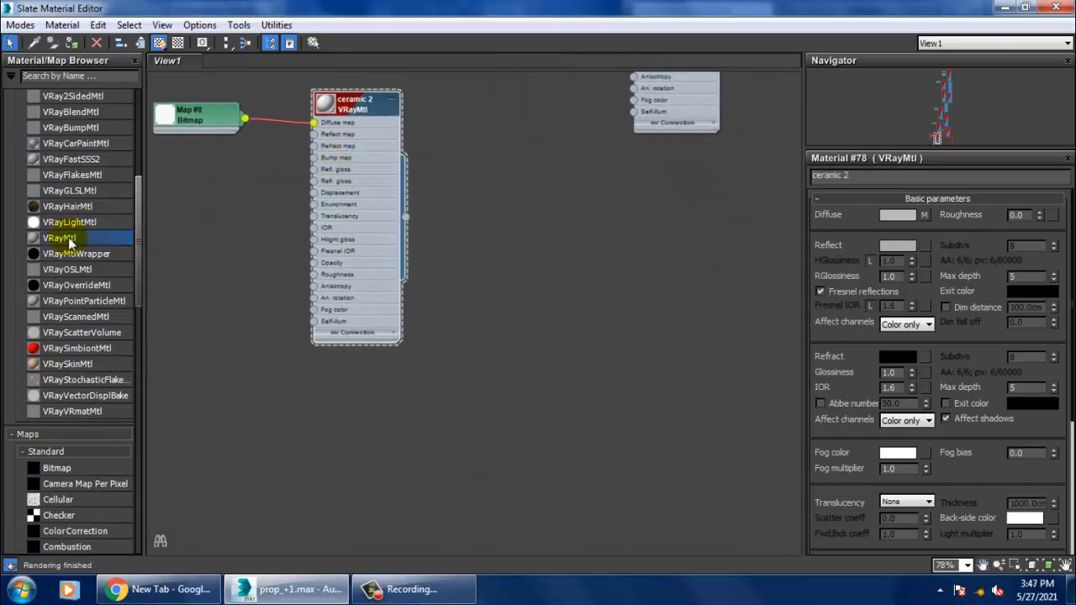
pyautogui.moveTo(546, 277); pyautogui.dragTo(548, 272)
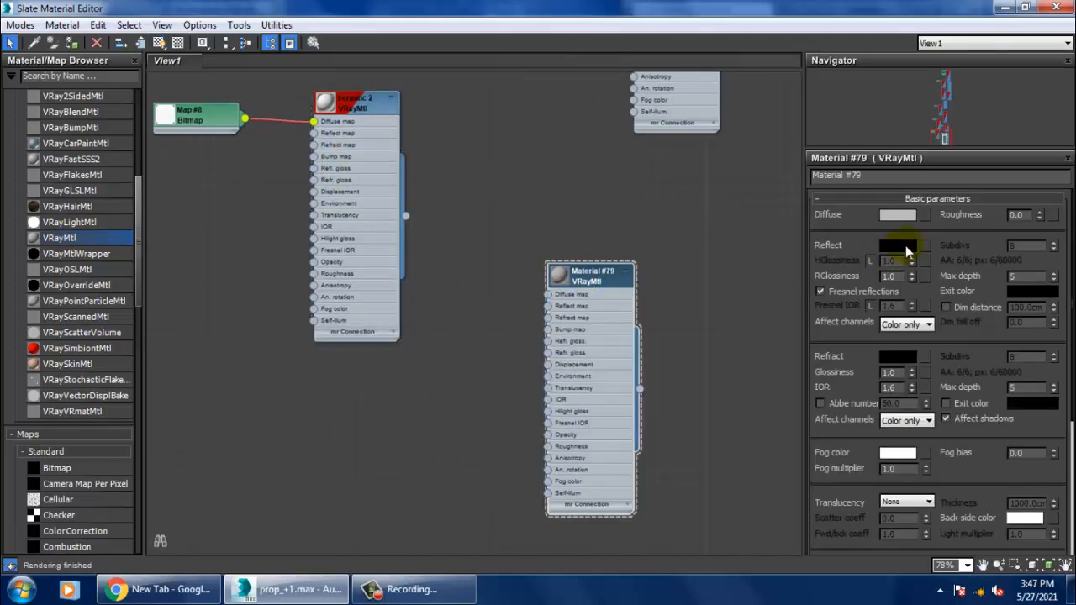
pyautogui.click(924, 216)
pyautogui.doubleClick(428, 115)
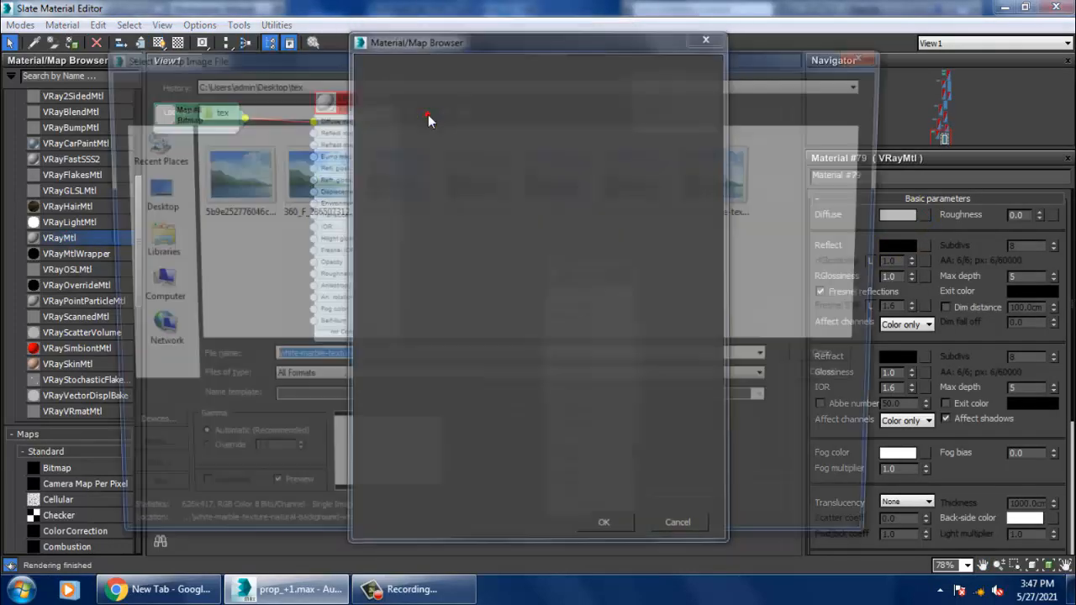
pyautogui.click(227, 181)
pyautogui.click(310, 174)
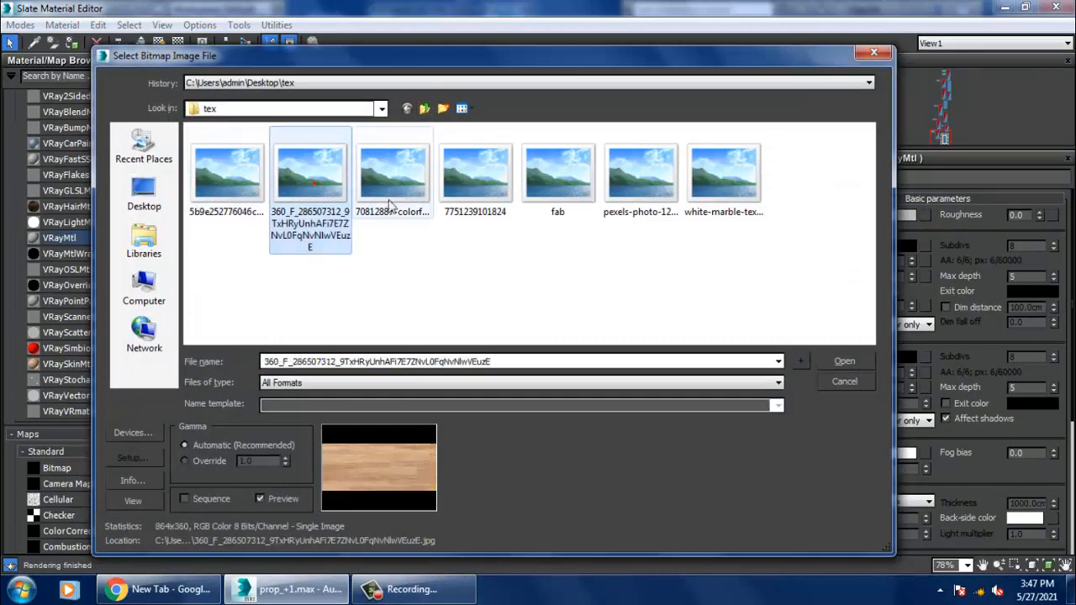
pyautogui.click(392, 174)
pyautogui.doubleClick(422, 193)
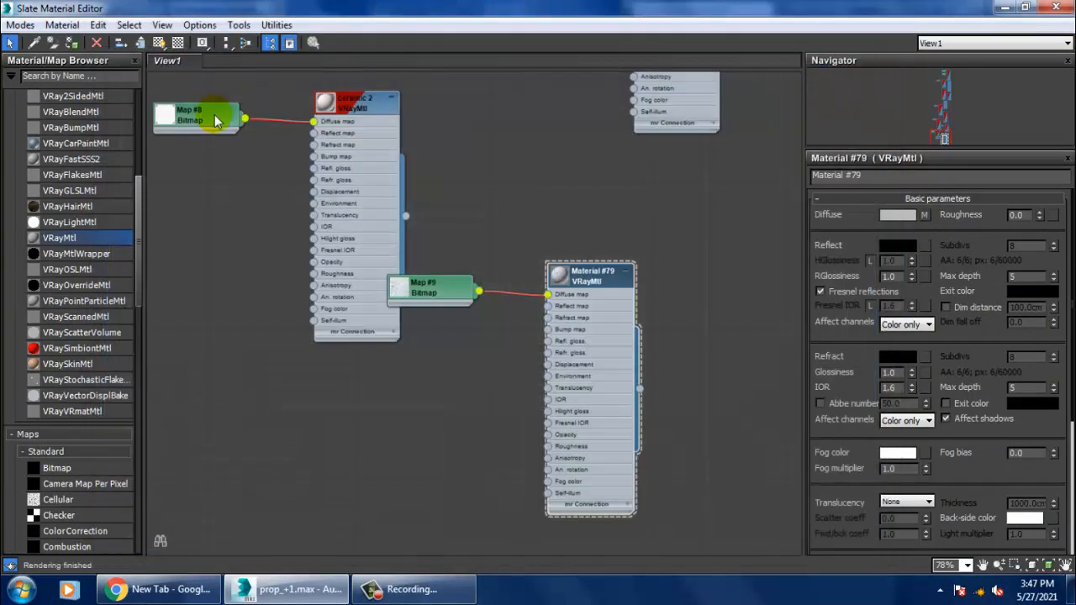
pyautogui.click(159, 43)
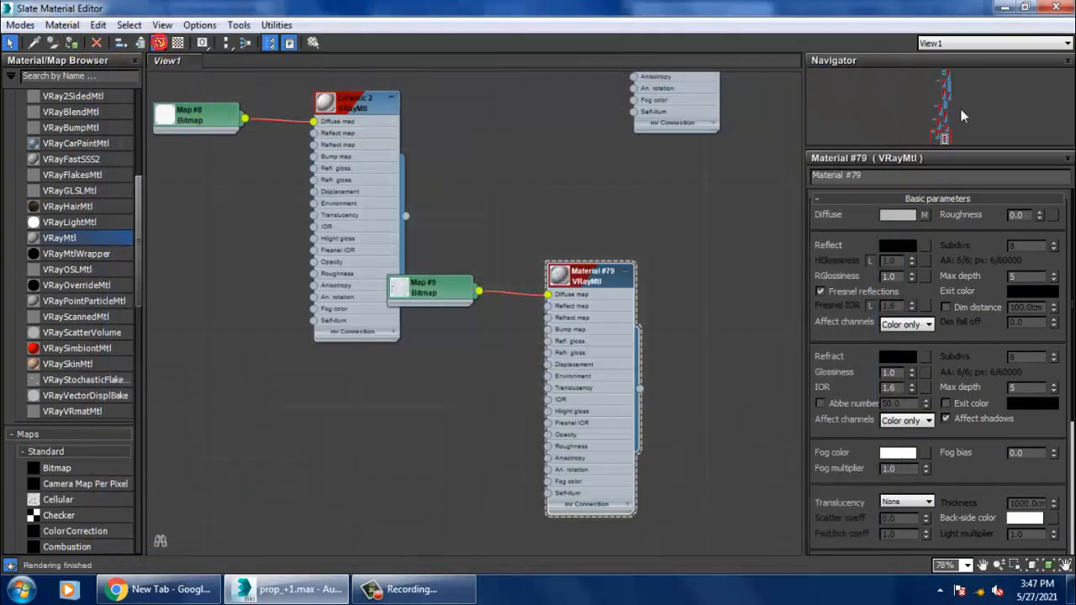
pyautogui.click(1004, 10)
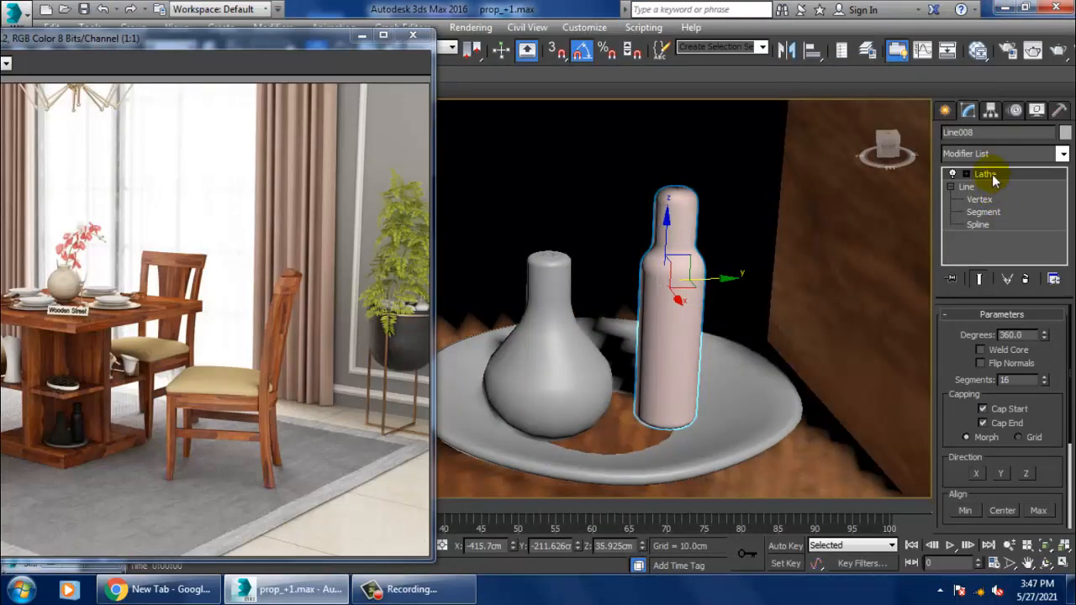
# Add a UVW Map modifier to the tall bottle with Cylindrical mapping, X alignment and a fitted gizmo
pyautogui.click(989, 156)
pyautogui.scroll(-10, 980, 413)
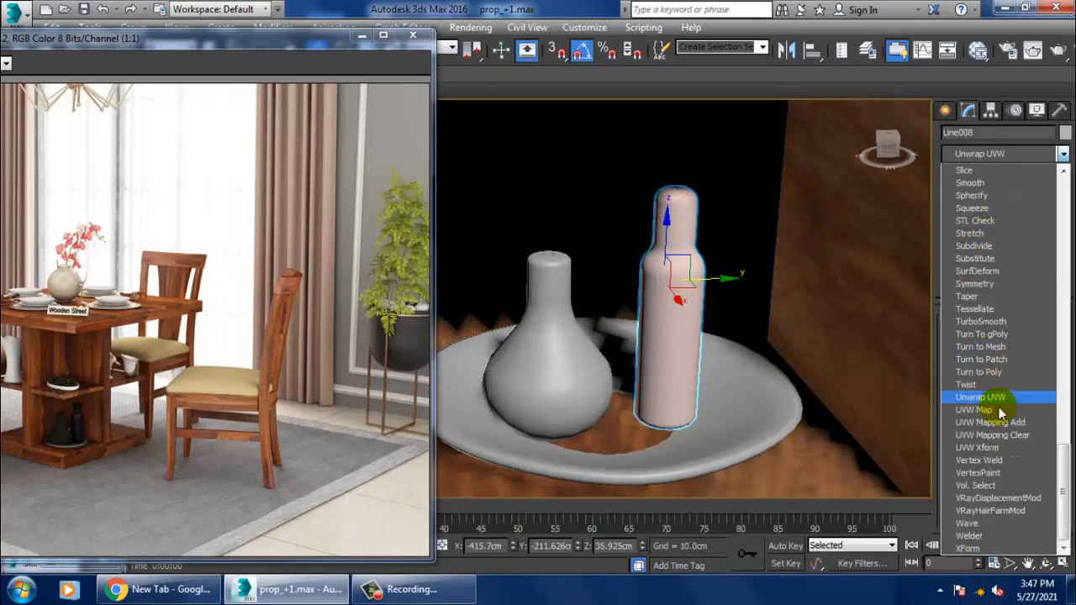
pyautogui.click(990, 413)
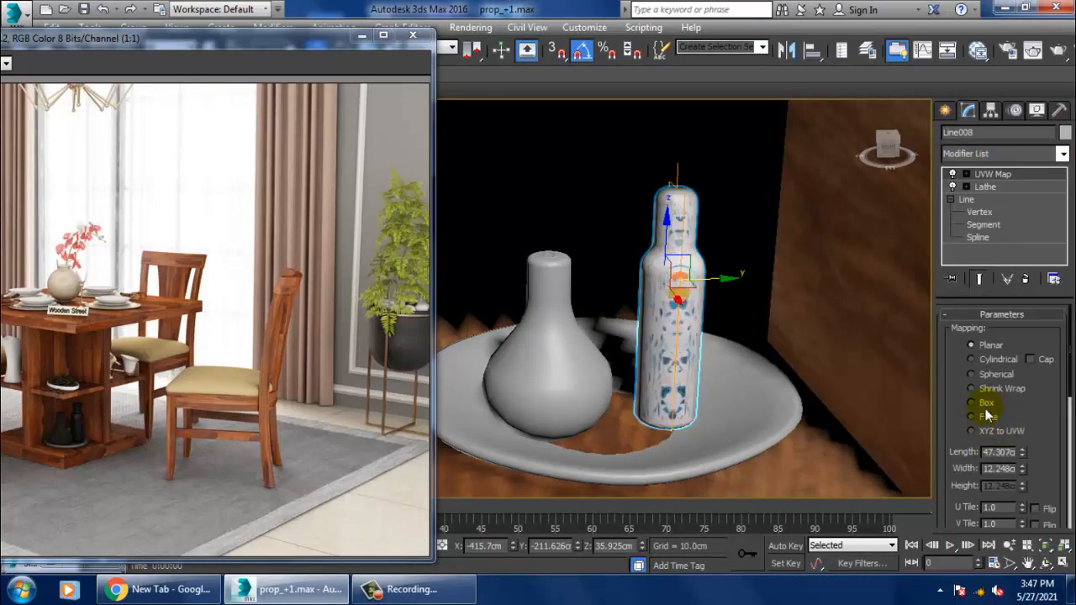
pyautogui.click(972, 359)
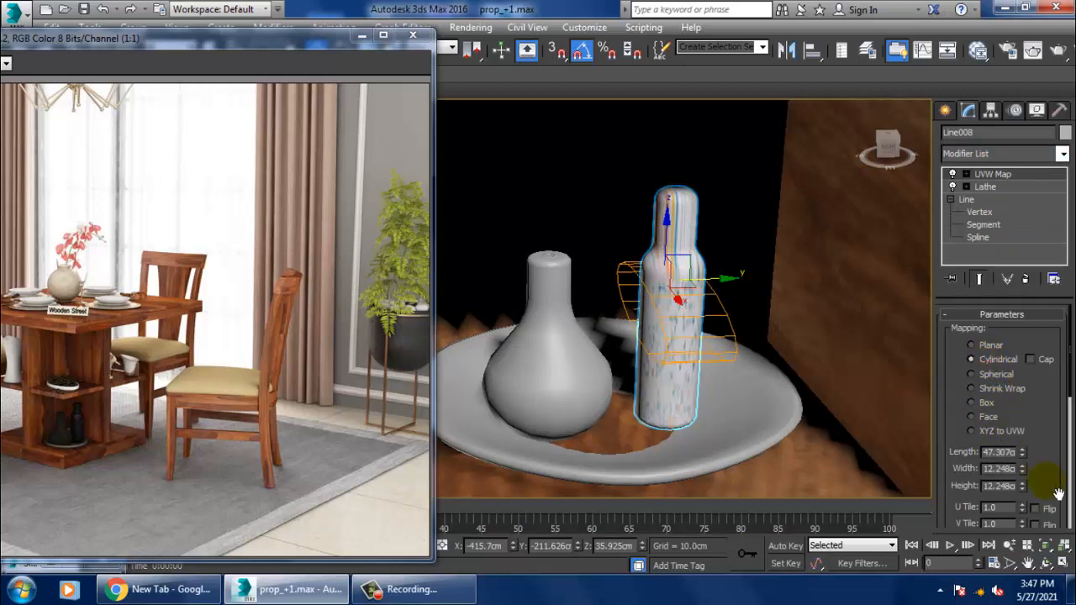
pyautogui.moveTo(1057, 495); pyautogui.dragTo(1072, 252)
pyautogui.click(964, 409)
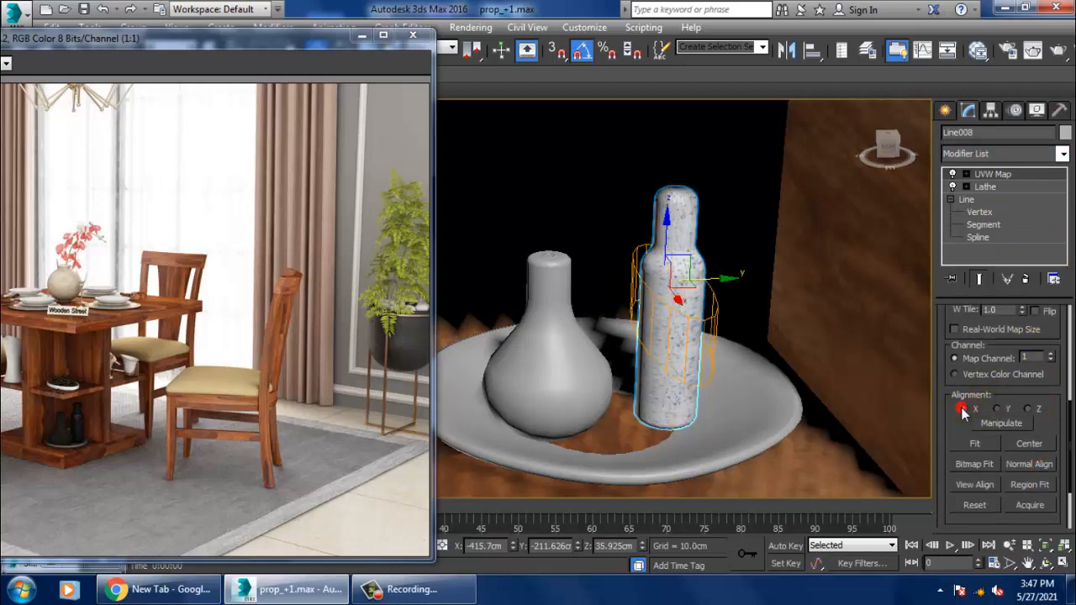
pyautogui.click(976, 444)
pyautogui.keyDown('alt'); pyautogui.moveTo(843, 348); pyautogui.dragTo(741, 345, button='middle'); pyautogui.keyUp('alt')
# Assign the speckled bitmap material to the round-bodied bottle beside the tall one
pyautogui.click(696, 351)
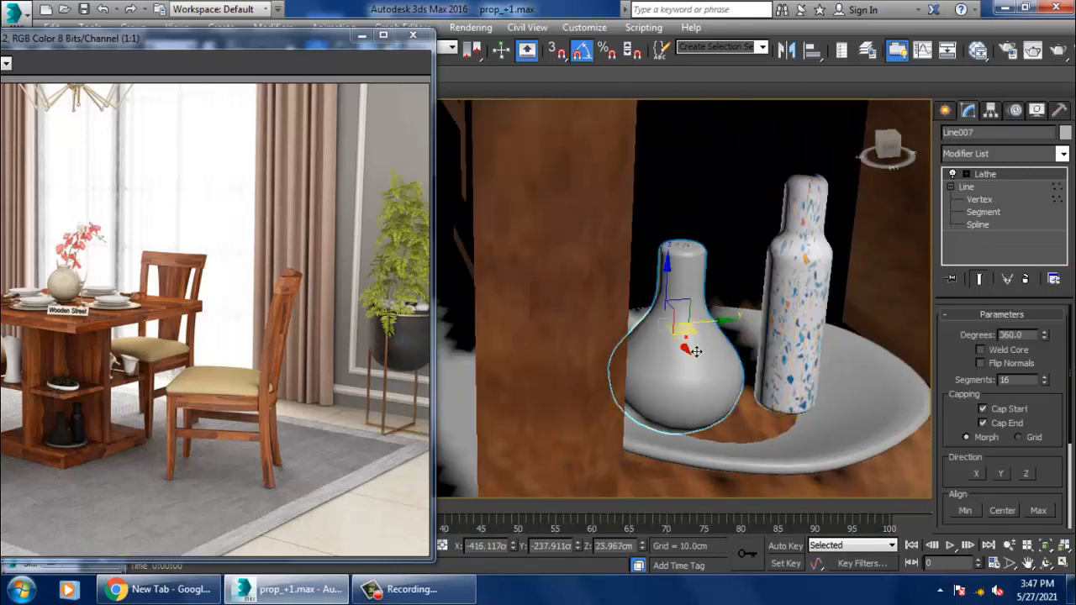
pyautogui.press('m')
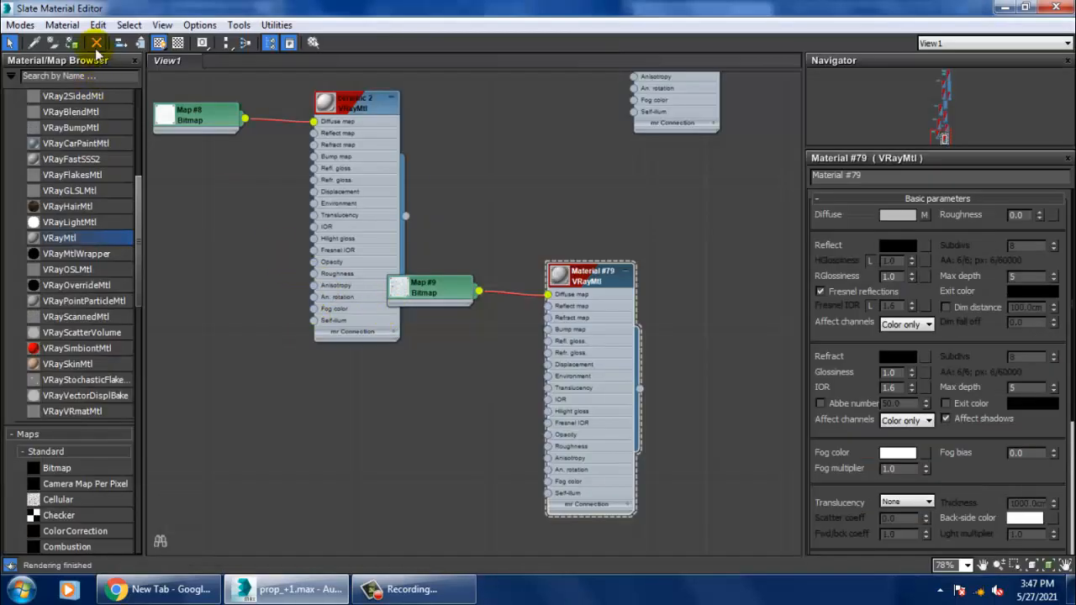
pyautogui.click(1002, 7)
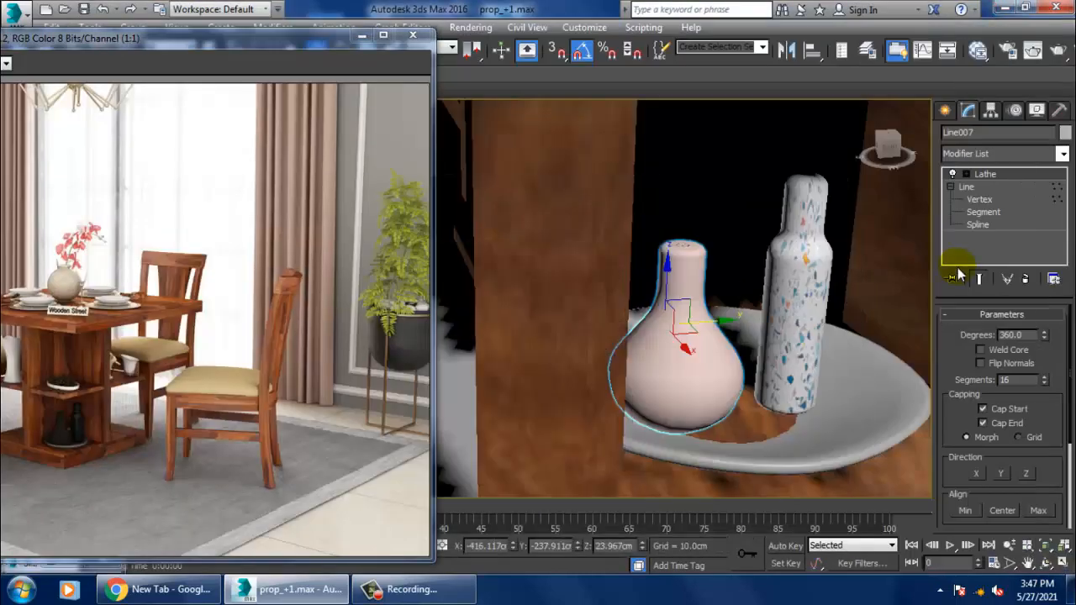
# Add a UVW Map modifier to the round-bodied bottle with Cylindrical mapping, X alignment and a fitted gizmo
pyautogui.click(981, 153)
pyautogui.scroll(-15, 977, 337)
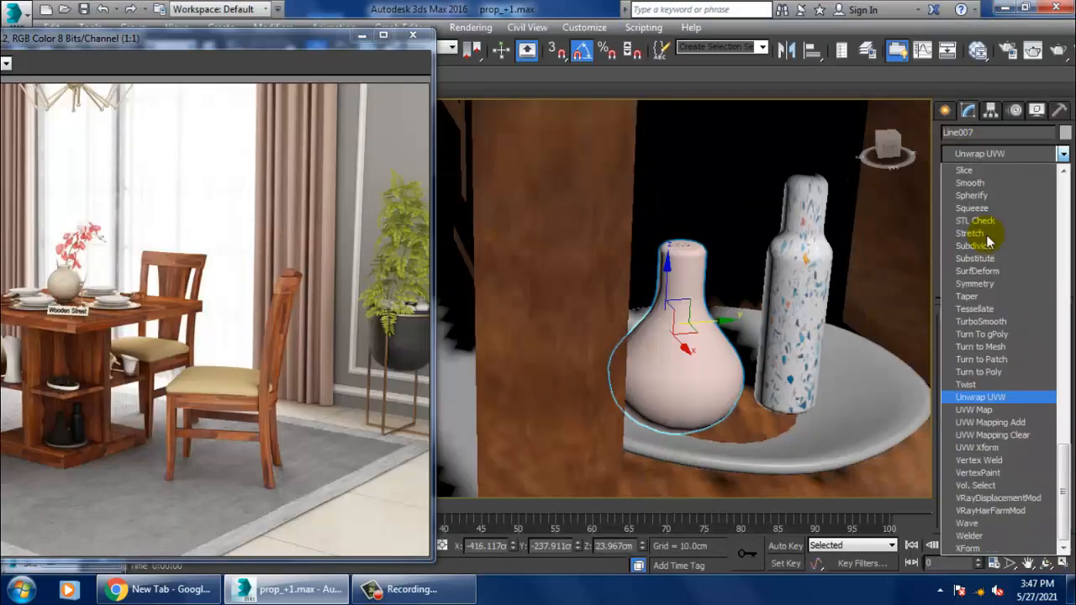
pyautogui.click(975, 410)
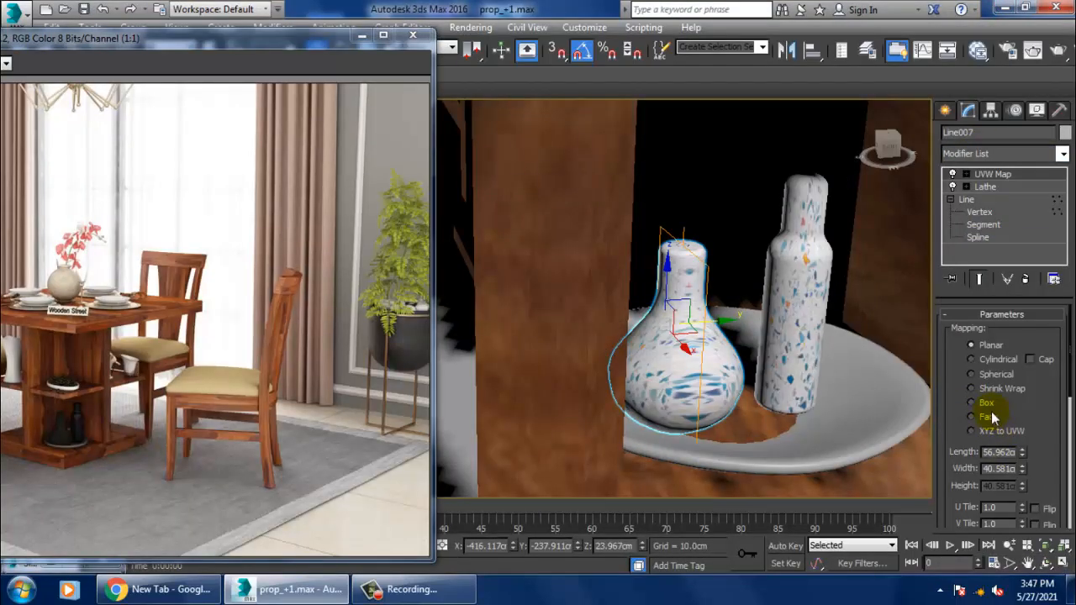
pyautogui.click(988, 359)
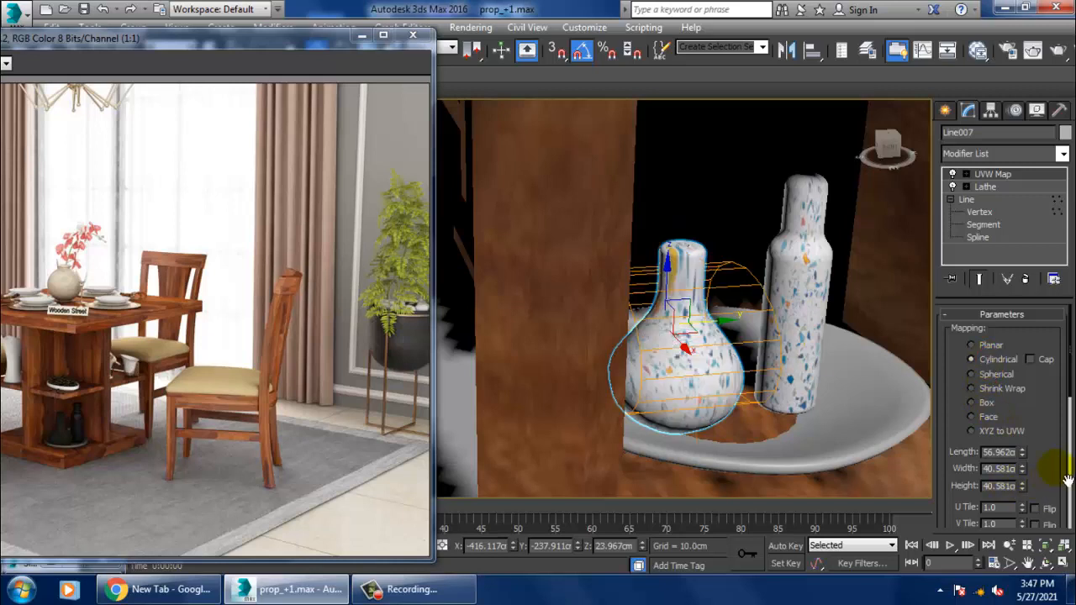
pyautogui.moveTo(1064, 469); pyautogui.dragTo(1065, 269)
pyautogui.click(971, 438)
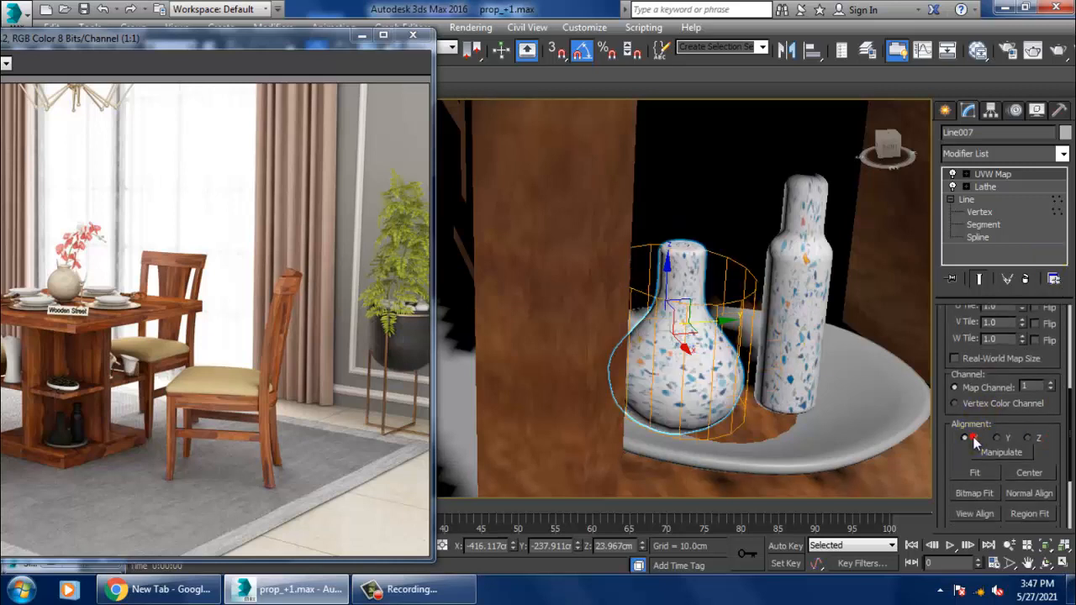
pyautogui.click(974, 475)
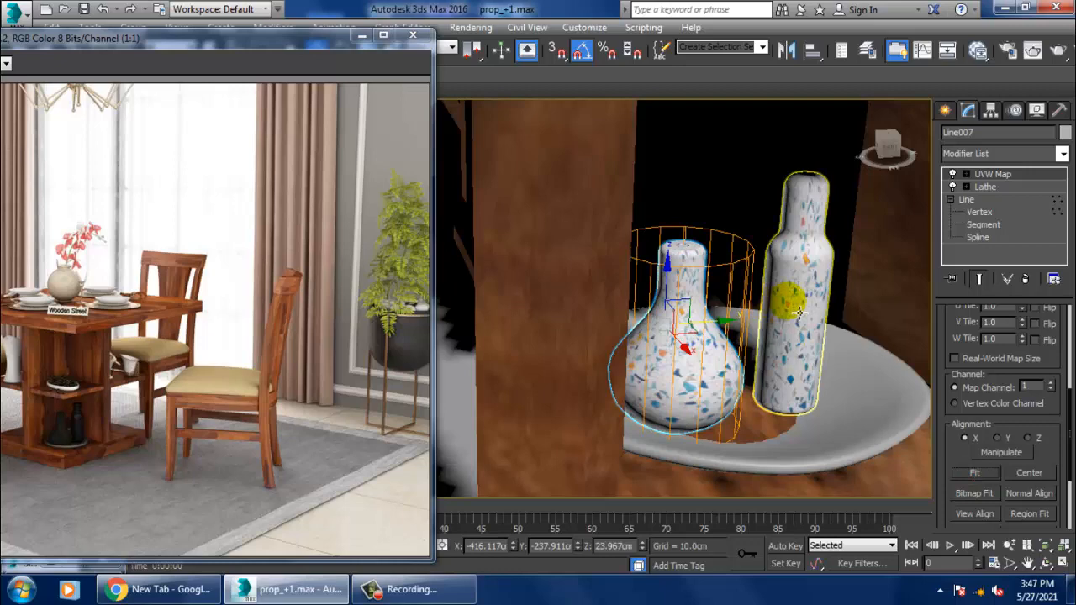
# Set the speckled bottle material's reflection color to grey with a value of 86
pyautogui.press('m')
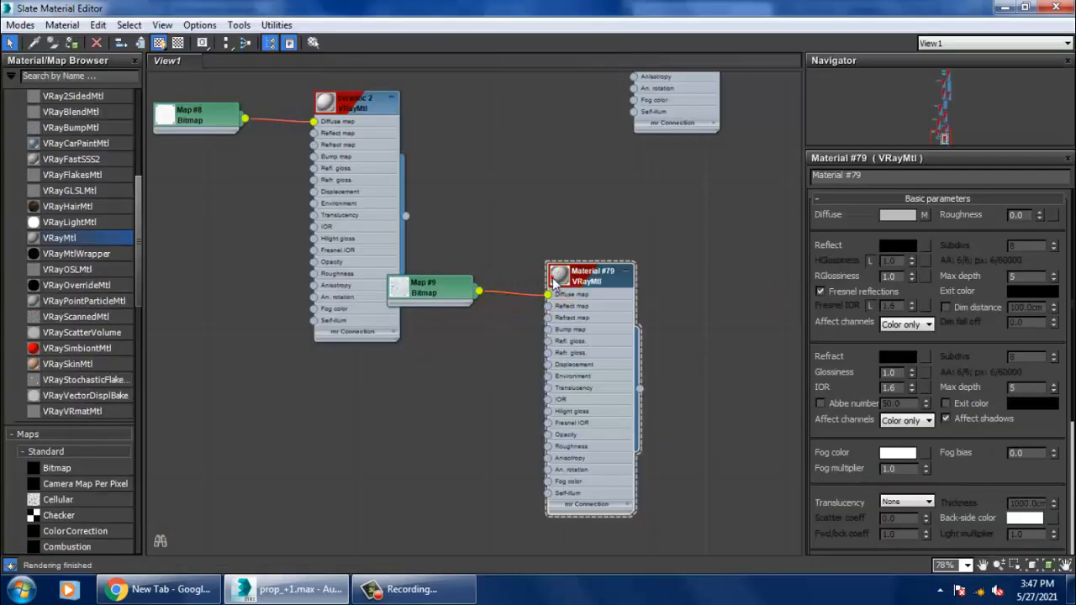
pyautogui.click(899, 246)
pyautogui.moveTo(465, 110); pyautogui.dragTo(463, 111)
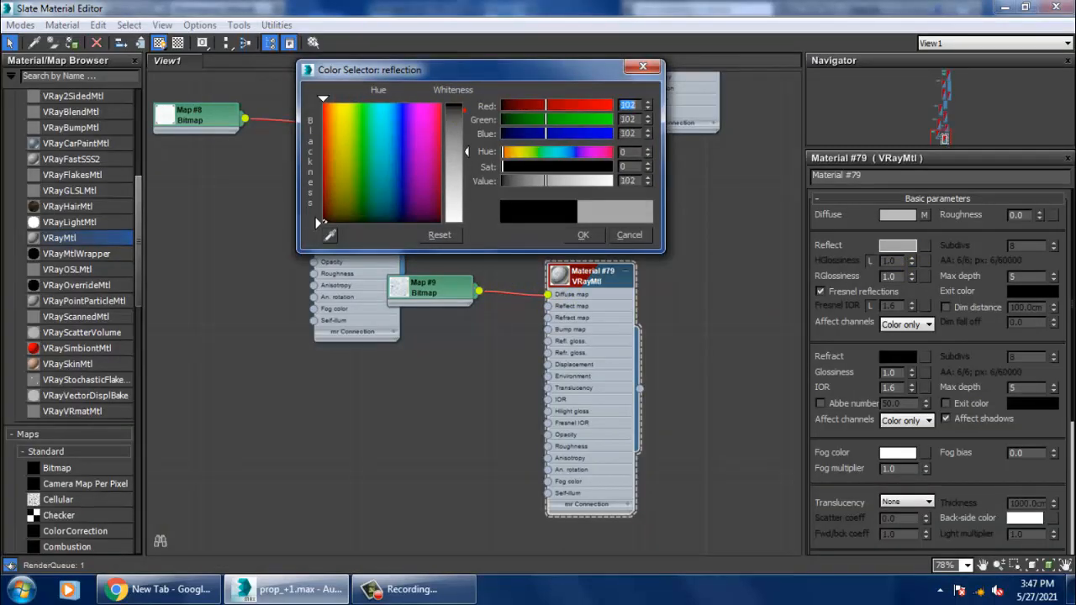
pyautogui.click(583, 234)
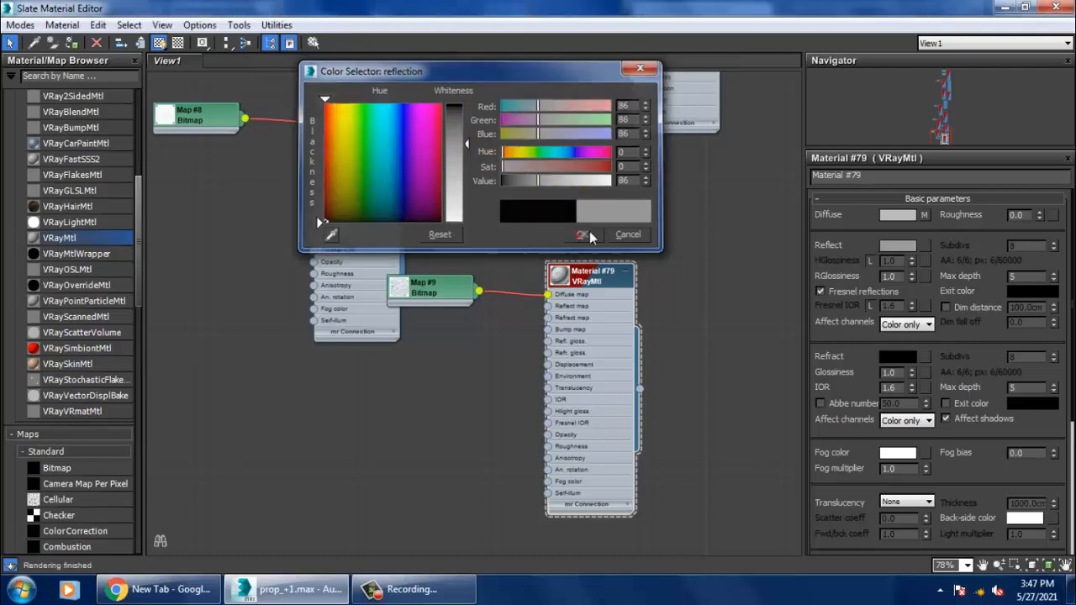
pyautogui.click(1004, 12)
pyautogui.scroll(-10, 807, 254)
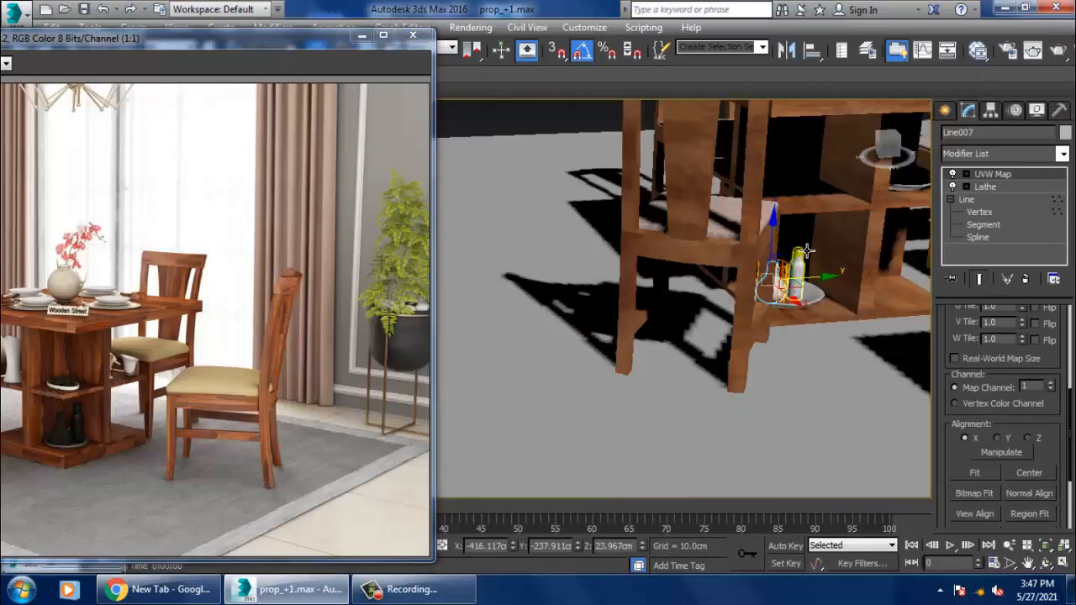
# Switch the perspective viewport from Realistic to Shaded display, with the reference image moved off the view
pyautogui.moveTo(809, 335); pyautogui.dragTo(739, 324, button='middle')
pyautogui.keyDown('alt'); pyautogui.moveTo(740, 324); pyautogui.dragTo(591, 380, button='middle'); pyautogui.keyUp('alt')
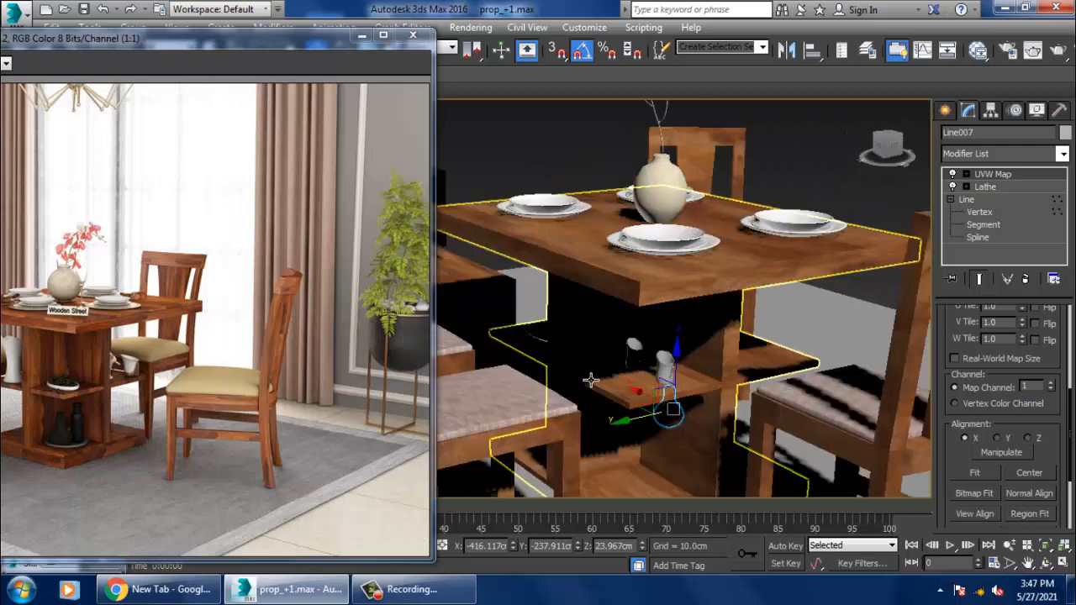
pyautogui.moveTo(283, 36); pyautogui.dragTo(268, 269)
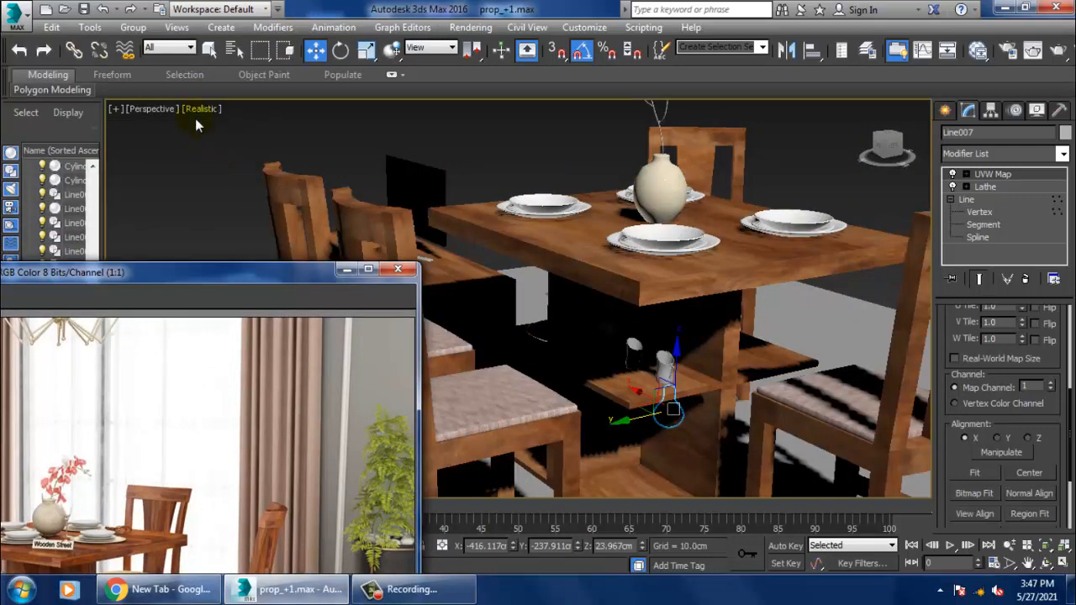
pyautogui.click(199, 112)
pyautogui.click(236, 147)
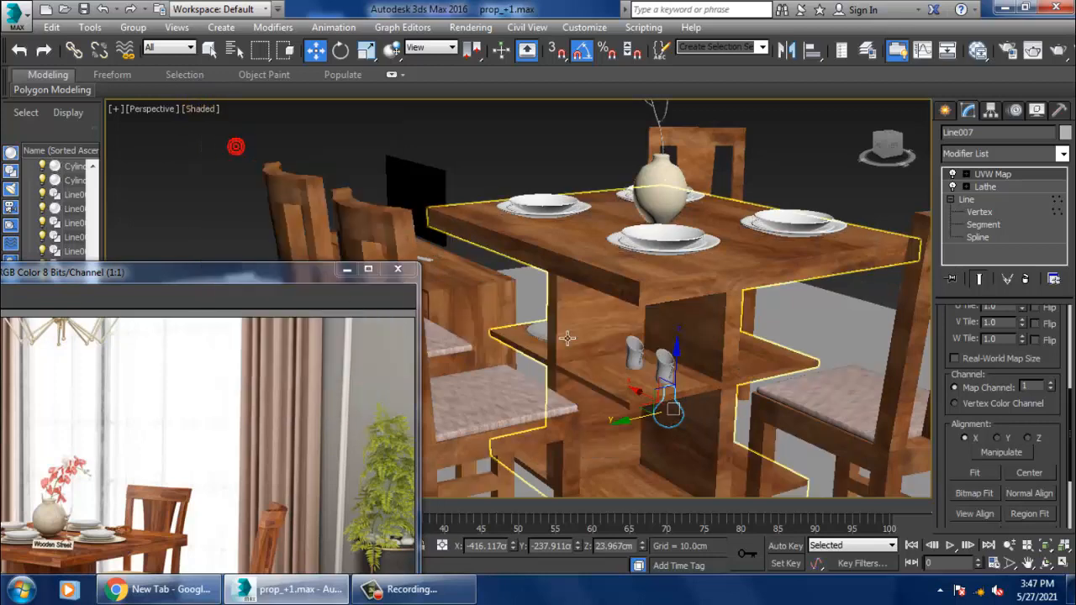
# Assign the white ceramic material to both jugs on the table's middle shelf
pyautogui.moveTo(731, 378)
pyautogui.mouseDown(button='middle')
pyautogui.moveTo(713, 253)
pyautogui.moveTo(699, 269)
pyautogui.mouseUp(button='middle')
pyautogui.scroll(4, 713, 253)
pyautogui.click(652, 223)
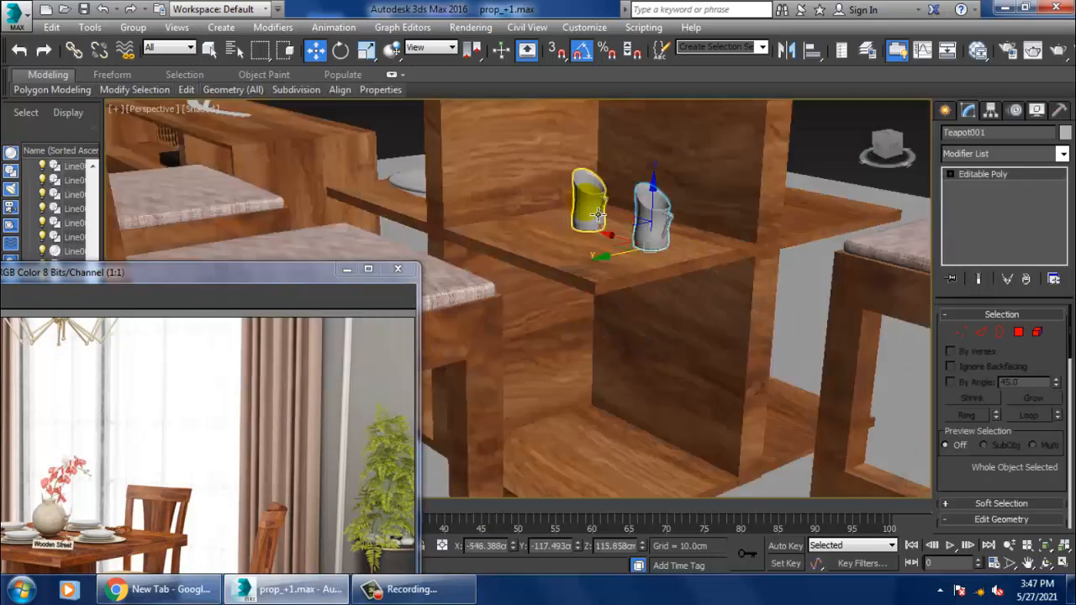
pyautogui.keyDown('ctrl'); pyautogui.click(586, 208); pyautogui.keyUp('ctrl')
pyautogui.press('m')
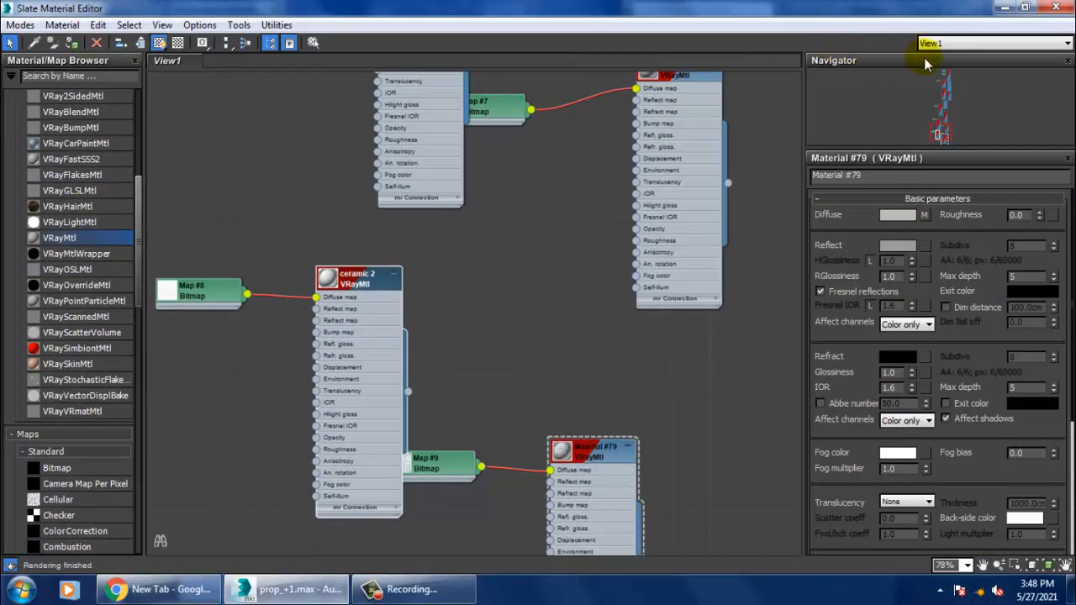
pyautogui.click(1003, 9)
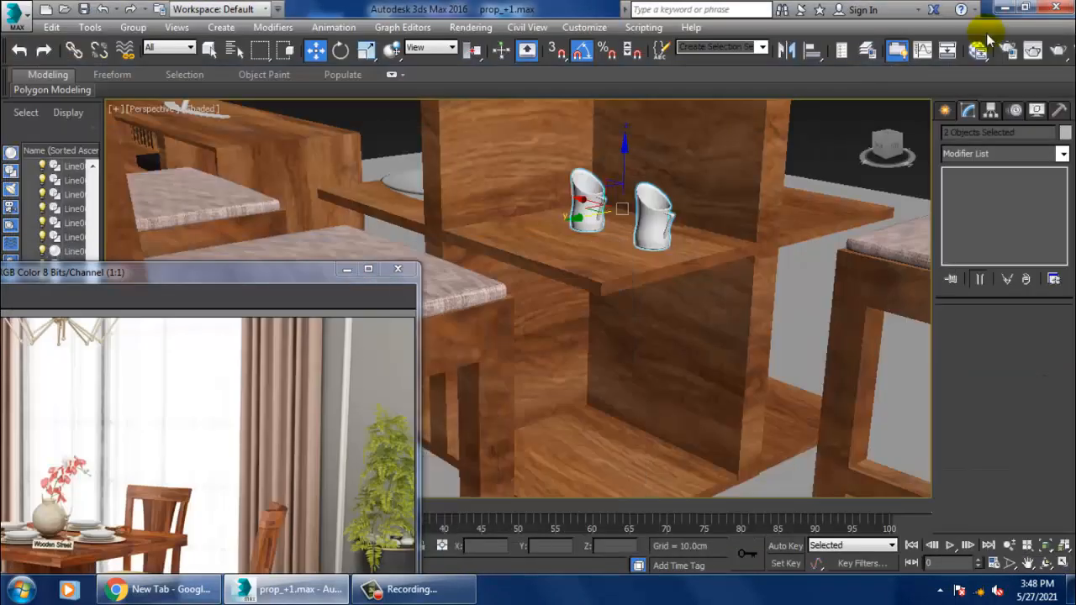
# Add a UVW Map modifier to the nearer jug with Cylindrical mapping and a fitted gizmo
pyautogui.click(671, 220)
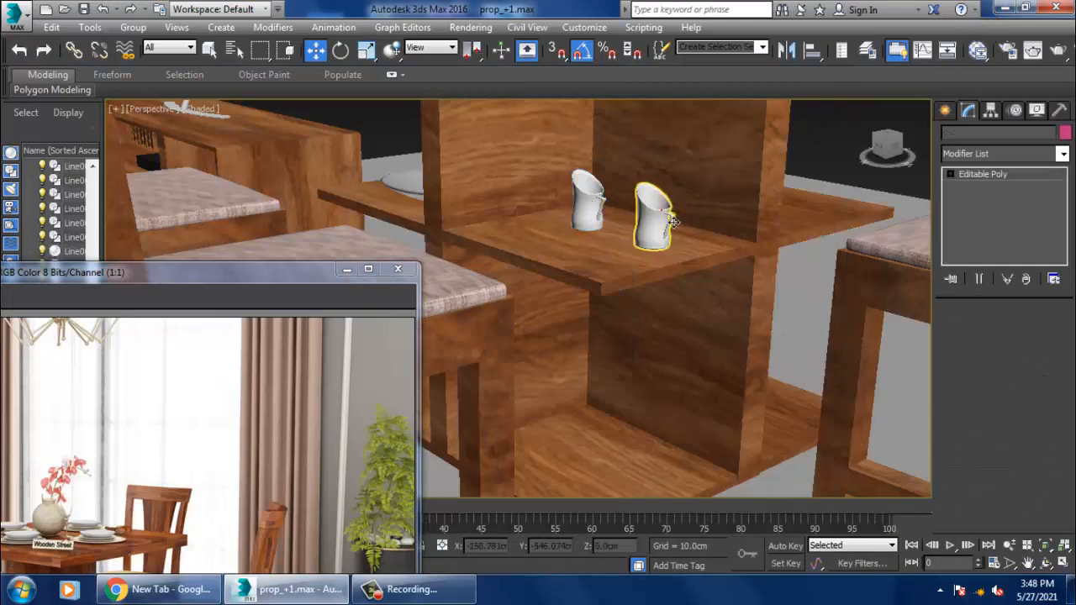
pyautogui.click(672, 221)
pyautogui.click(1000, 153)
pyautogui.press('u')
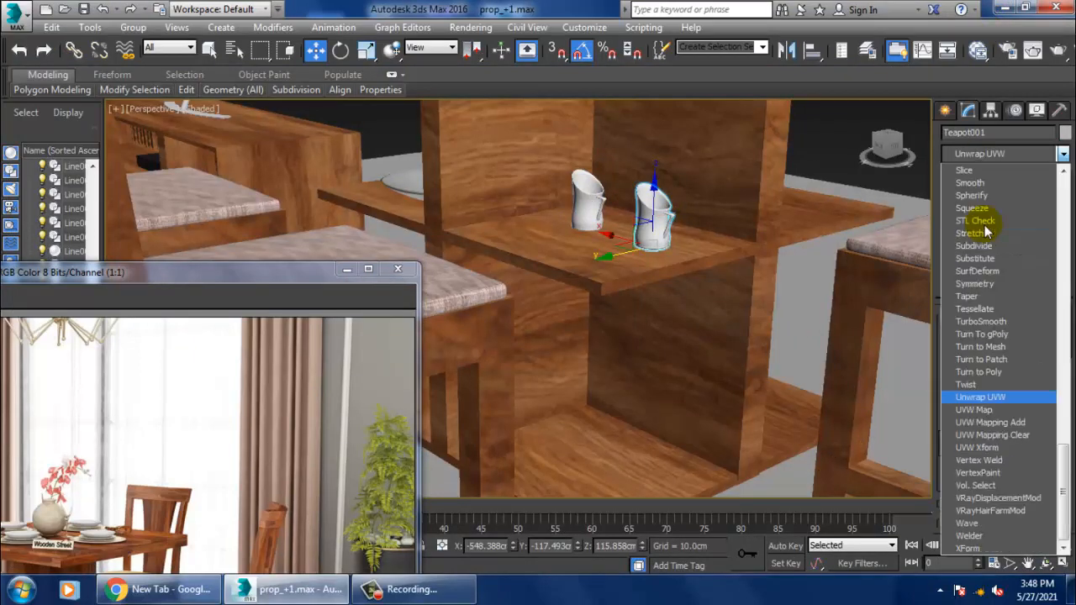
pyautogui.click(975, 409)
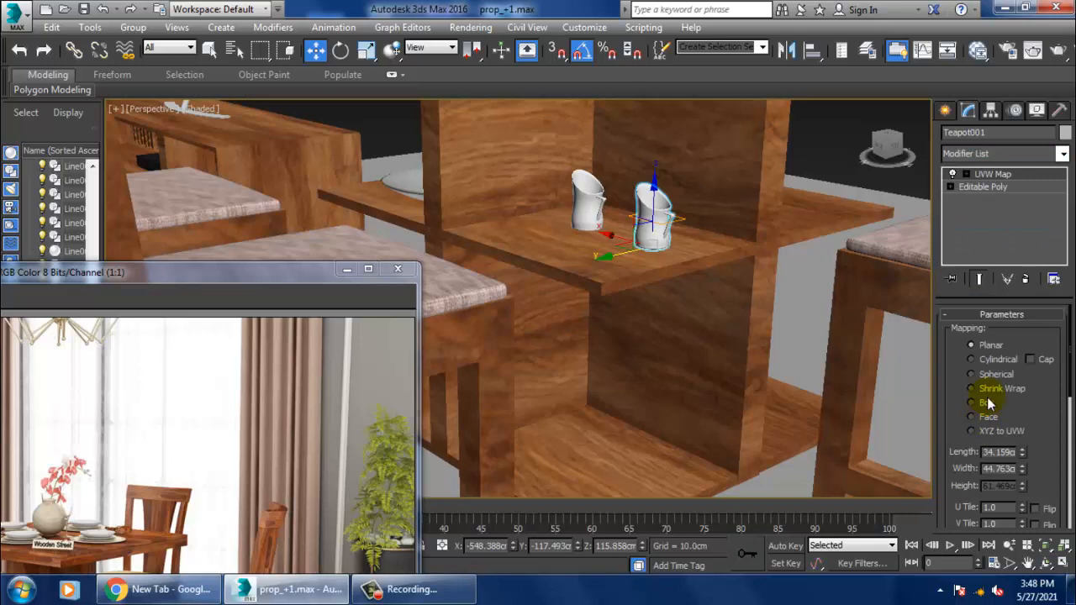
pyautogui.click(993, 358)
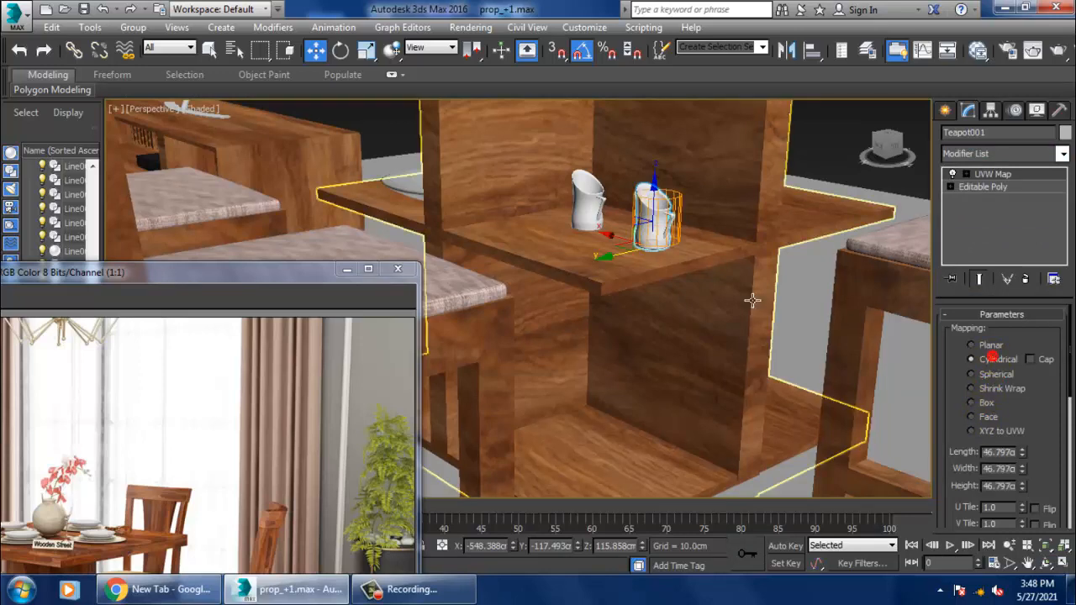
pyautogui.press('z')
pyautogui.moveTo(1061, 472); pyautogui.dragTo(1070, 175)
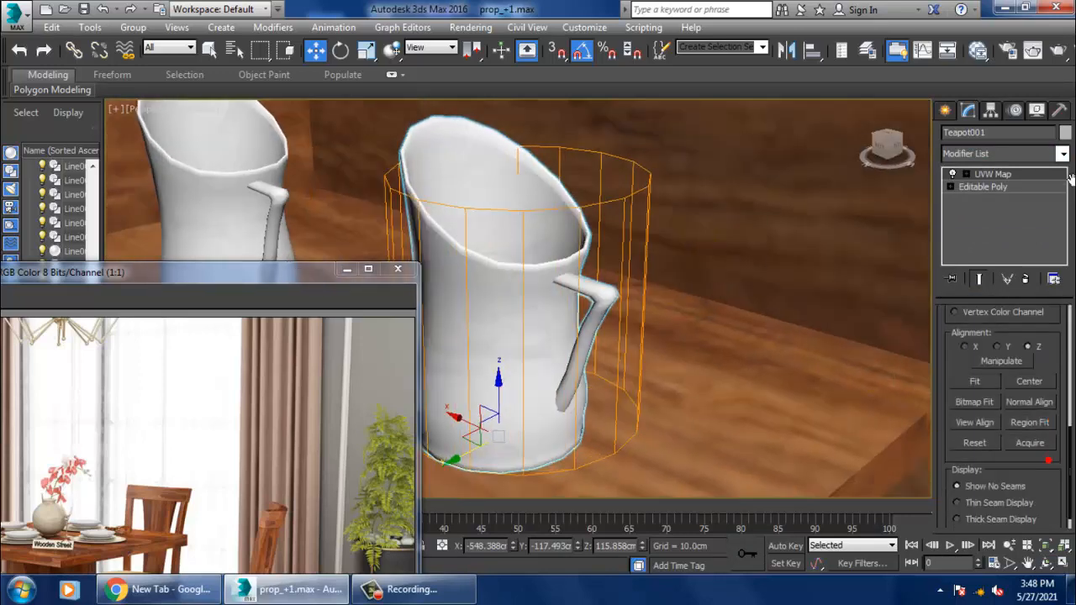
pyautogui.click(980, 383)
# Add a UVW Map modifier to the second jug with Cylindrical mapping and a fitted gizmo
pyautogui.moveTo(564, 272); pyautogui.dragTo(461, 221, button='middle')
pyautogui.click(461, 221)
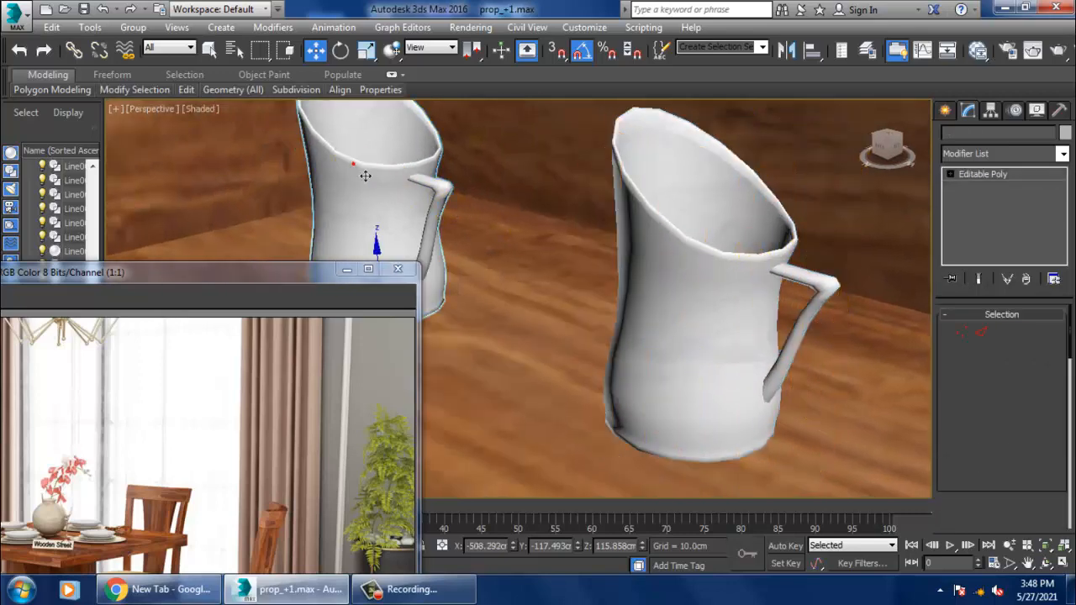
pyautogui.moveTo(365, 173); pyautogui.dragTo(626, 240, button='middle')
pyautogui.click(1002, 153)
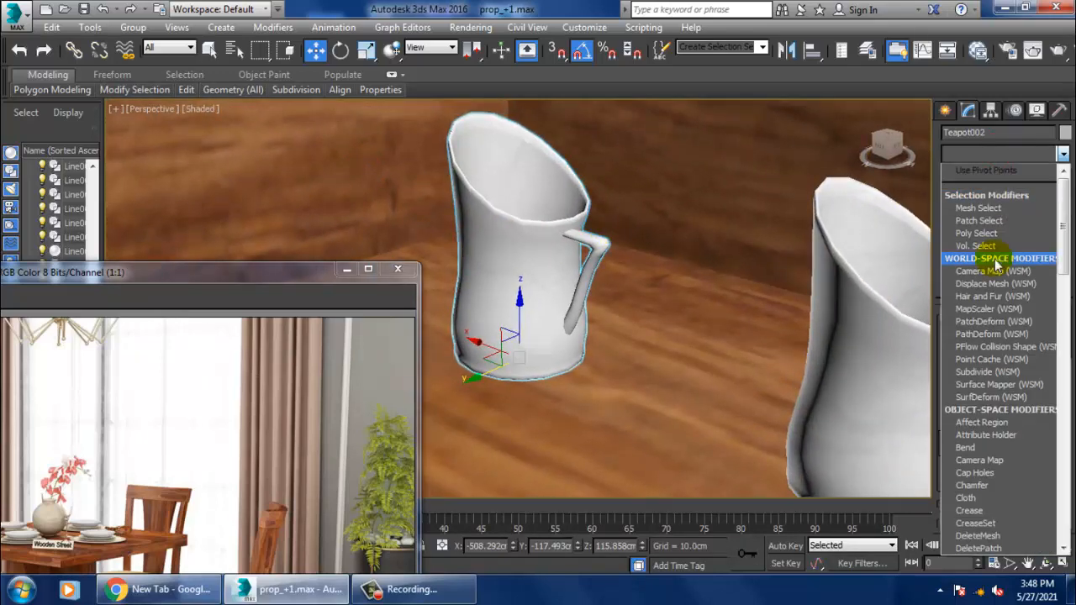
pyautogui.press('u')
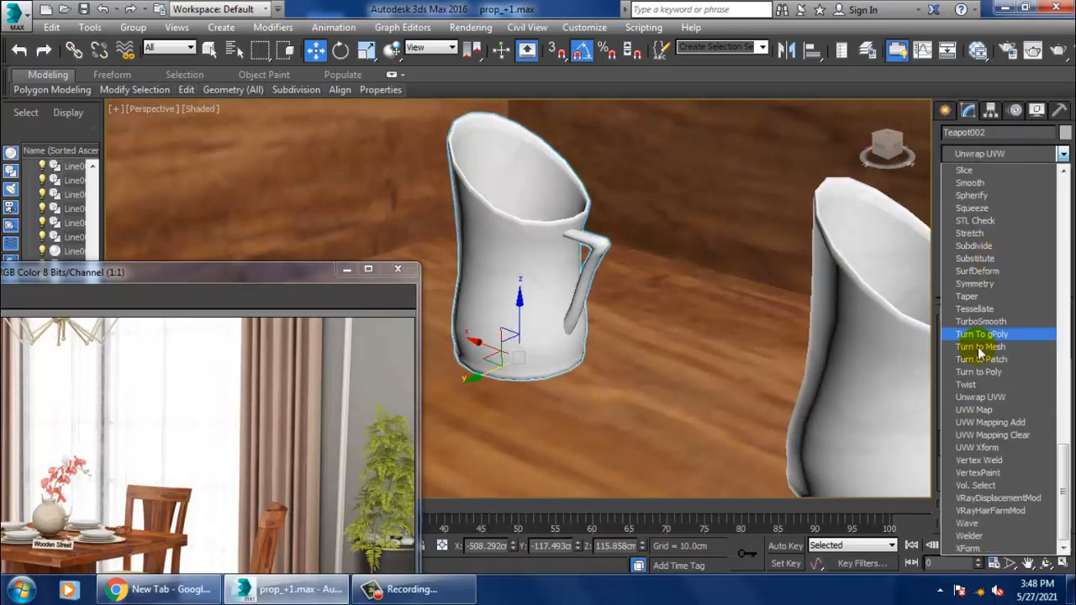
pyautogui.click(977, 410)
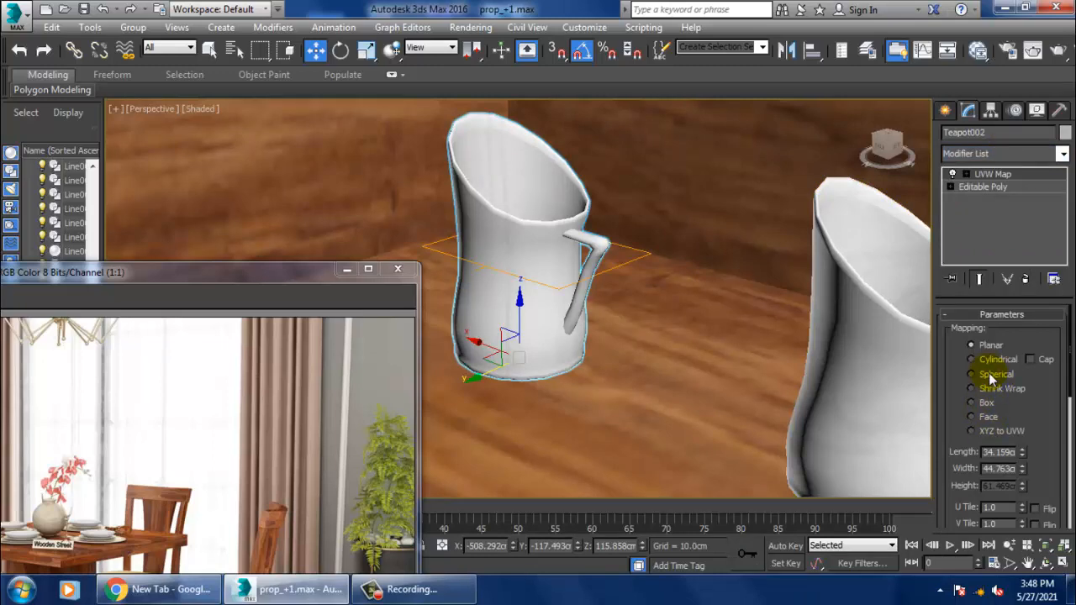
pyautogui.click(973, 359)
pyautogui.scroll(-5, 1053, 452)
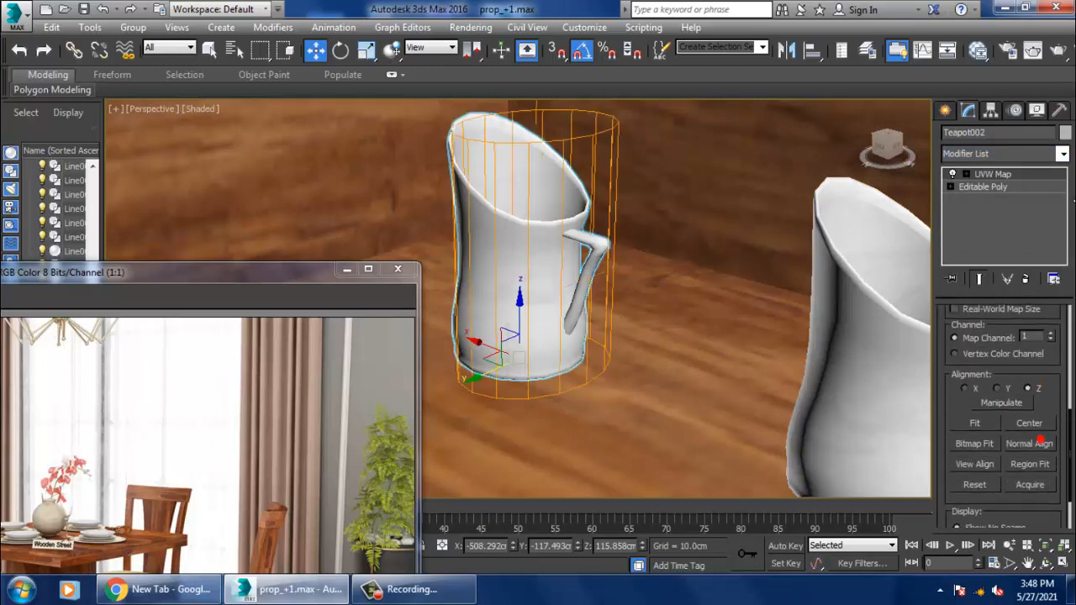
pyautogui.click(981, 422)
# Assign the white ceramic material to the plate on the table's middle shelf
pyautogui.scroll(-5, 584, 312)
pyautogui.keyDown('alt'); pyautogui.moveTo(583, 312); pyautogui.dragTo(752, 264, button='middle'); pyautogui.keyUp('alt')
pyautogui.scroll(-2, 588, 286)
pyautogui.keyDown('alt'); pyautogui.moveTo(563, 284); pyautogui.dragTo(637, 292, button='middle'); pyautogui.keyUp('alt')
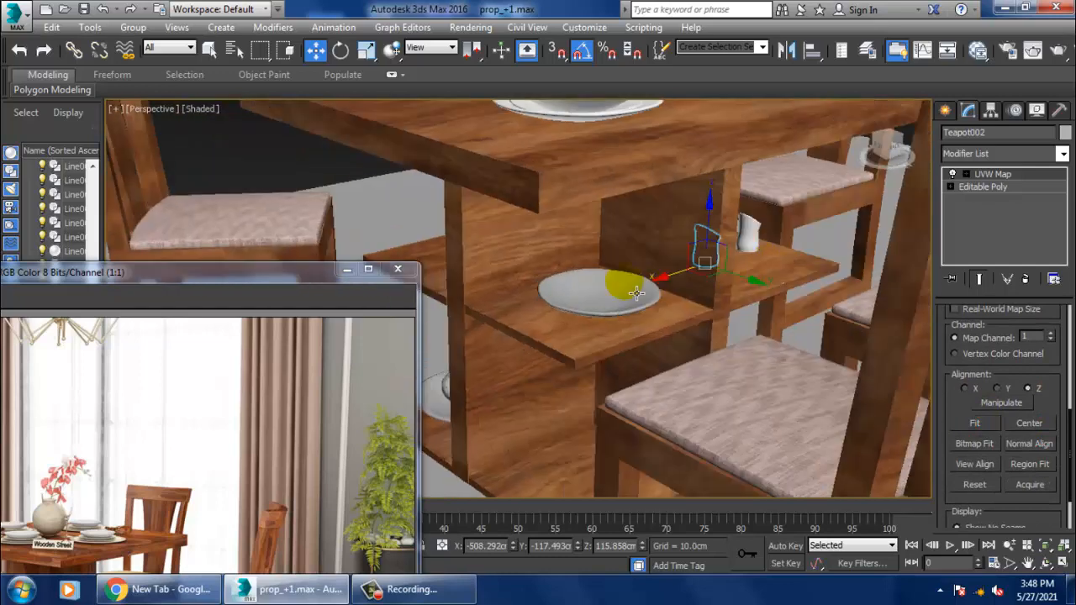
pyautogui.click(627, 293)
pyautogui.press('z')
pyautogui.scroll(-2, 648, 300)
pyautogui.click(993, 154)
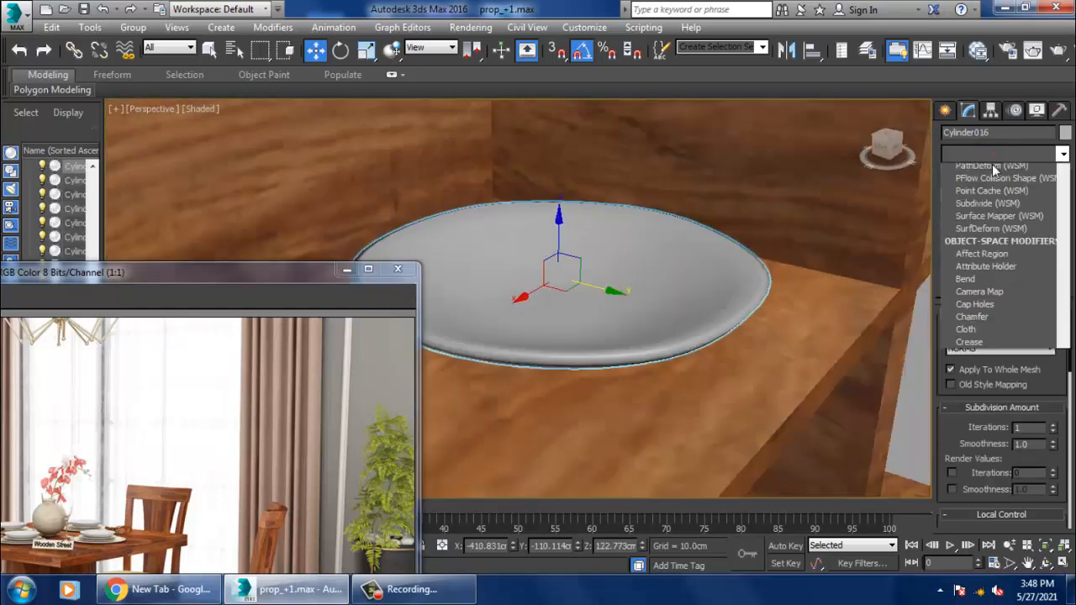
pyautogui.scroll(3, 987, 202)
pyautogui.scroll(-15, 975, 232)
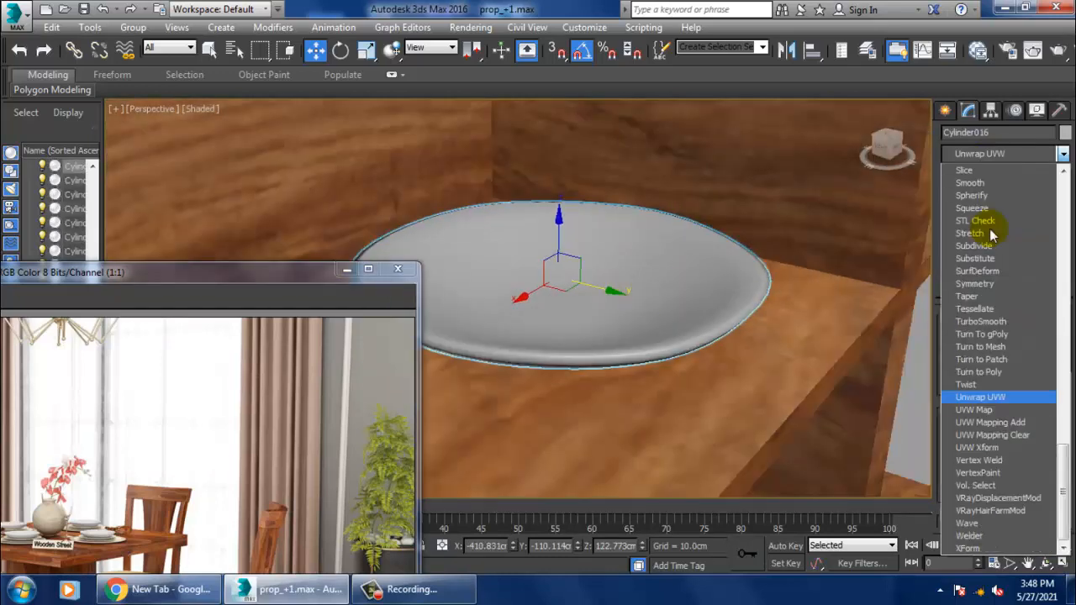
pyautogui.click(647, 308)
pyautogui.press('m')
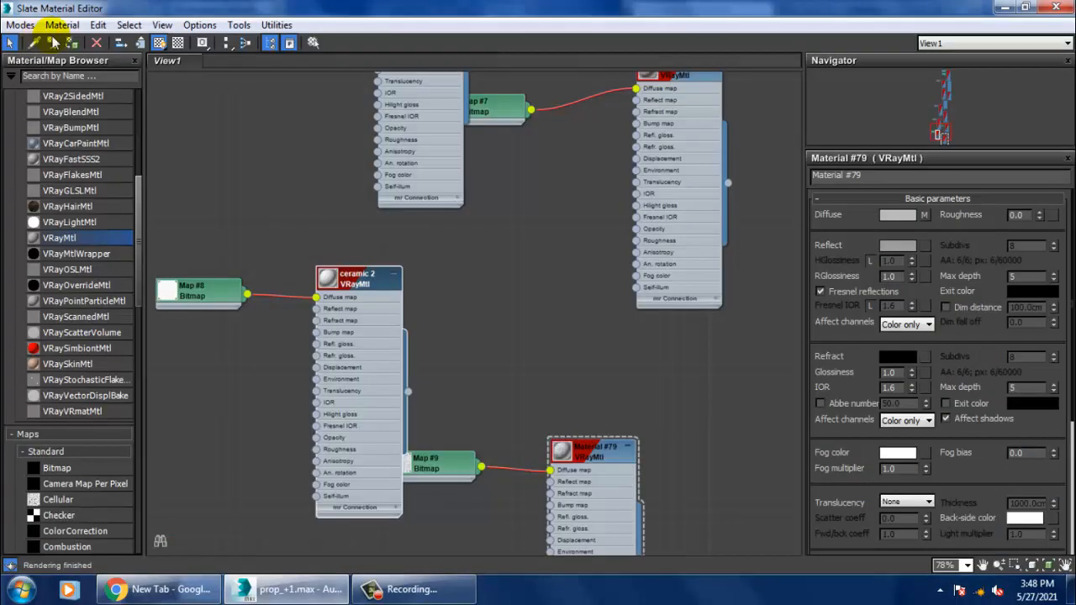
pyautogui.click(1006, 9)
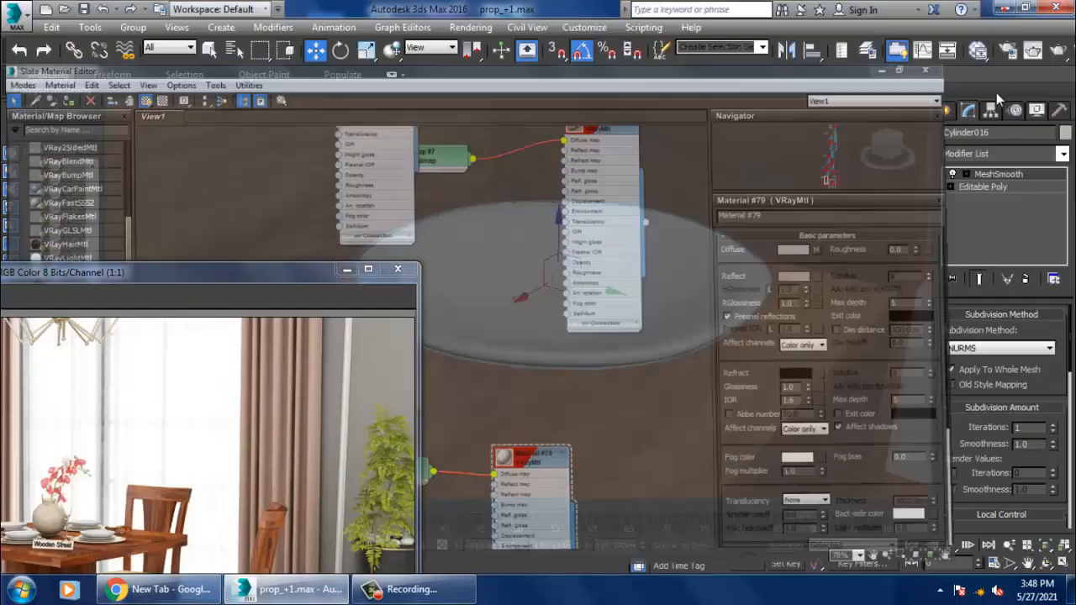
# Add a UVW Map modifier to the shelf plate with Cylindrical mapping and a fitted gizmo
pyautogui.click(1000, 154)
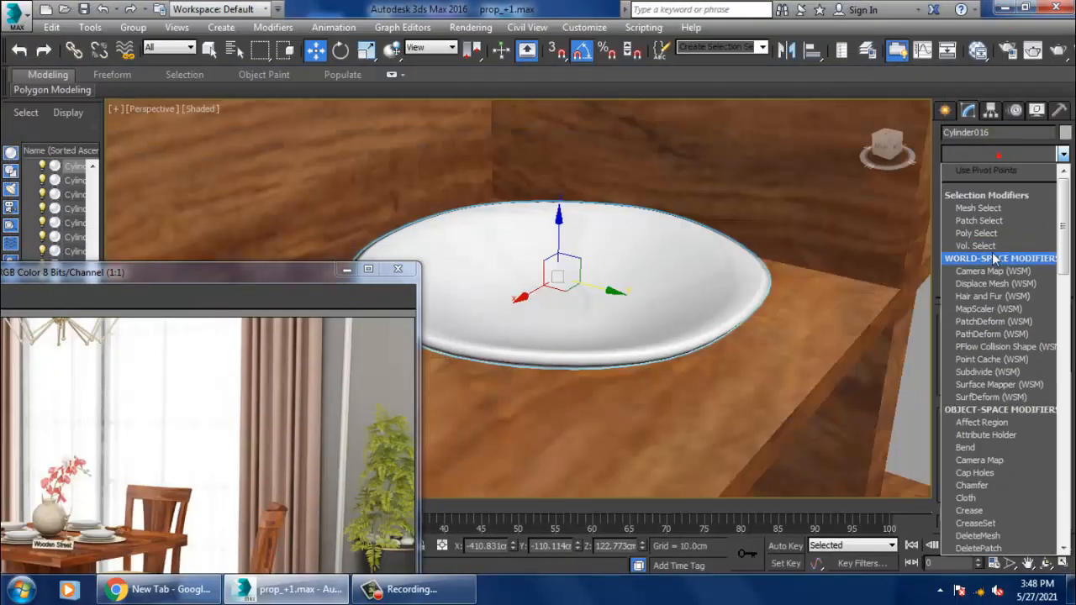
pyautogui.scroll(-15, 980, 253)
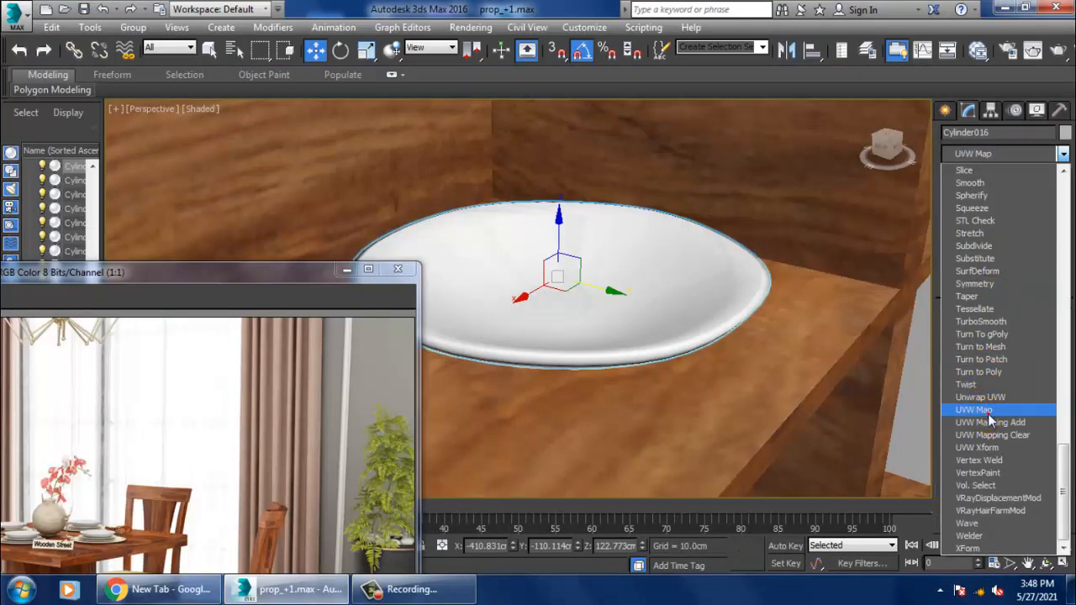
pyautogui.click(976, 410)
pyautogui.click(971, 359)
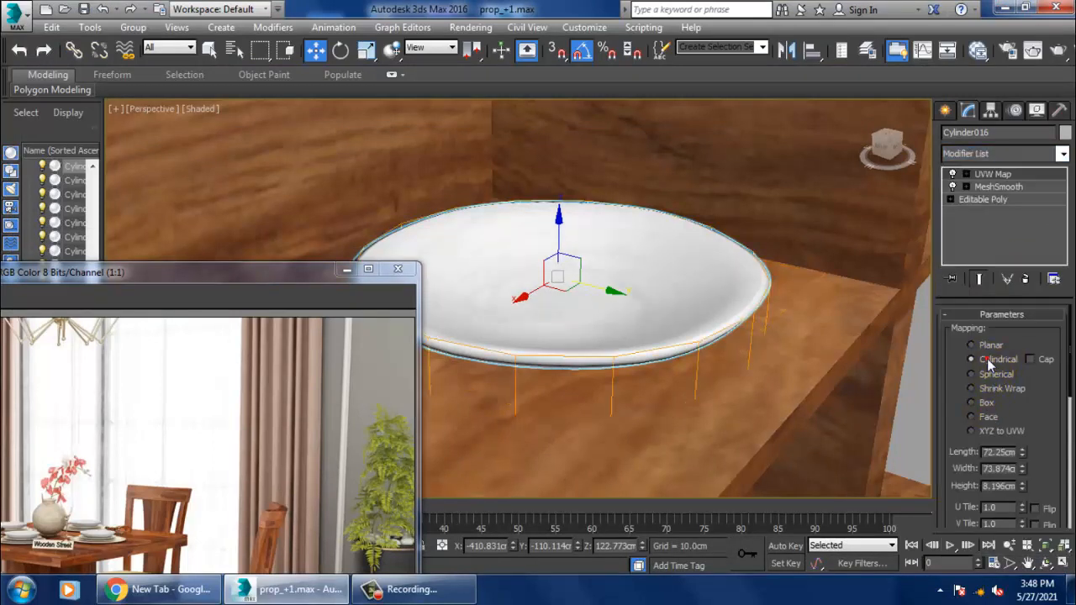
pyautogui.moveTo(1050, 476); pyautogui.dragTo(1049, 243)
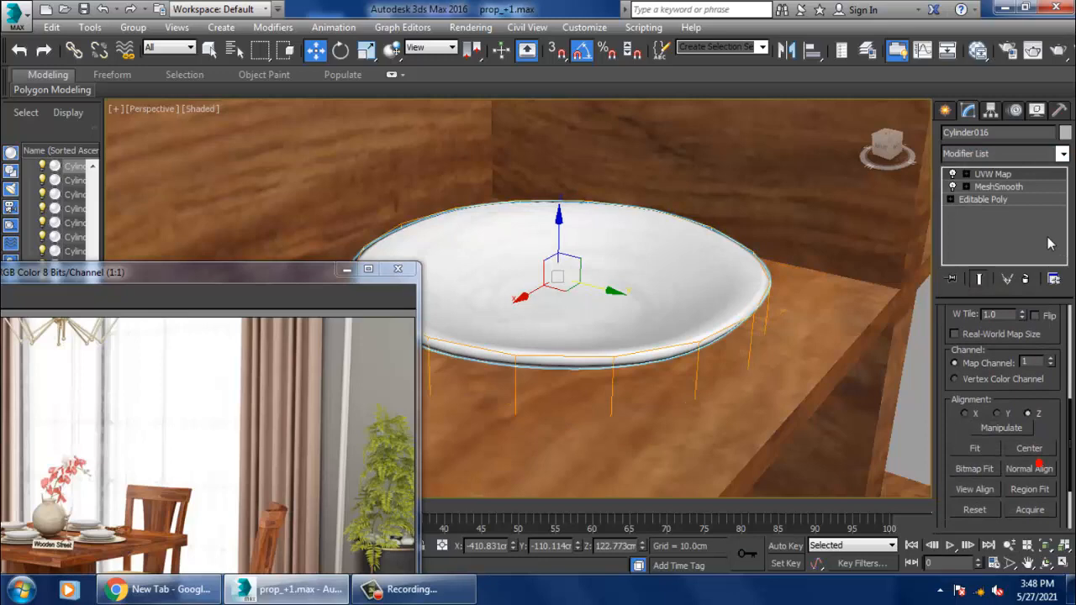
pyautogui.click(988, 454)
# Review the textured dining set and examine the sideboard, table and vase branches in the enlarged reference image
pyautogui.scroll(-6, 783, 320)
pyautogui.moveTo(766, 309); pyautogui.dragTo(831, 314, button='middle')
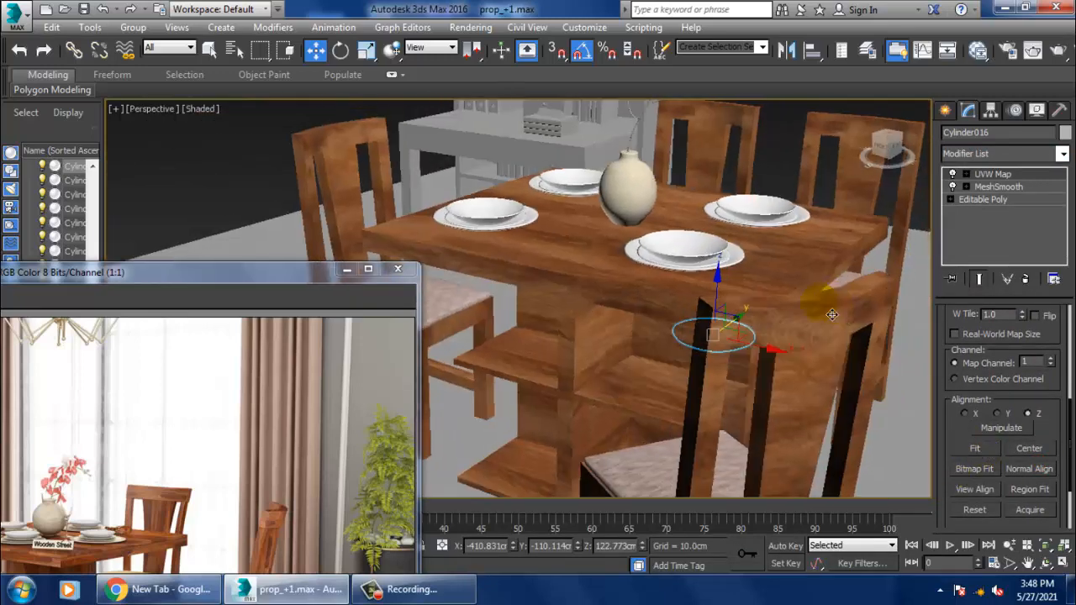
pyautogui.scroll(-4, 828, 312)
pyautogui.keyDown('alt'); pyautogui.moveTo(691, 257); pyautogui.dragTo(841, 288, button='middle'); pyautogui.keyUp('alt')
pyautogui.moveTo(674, 220); pyautogui.dragTo(677, 311, button='middle')
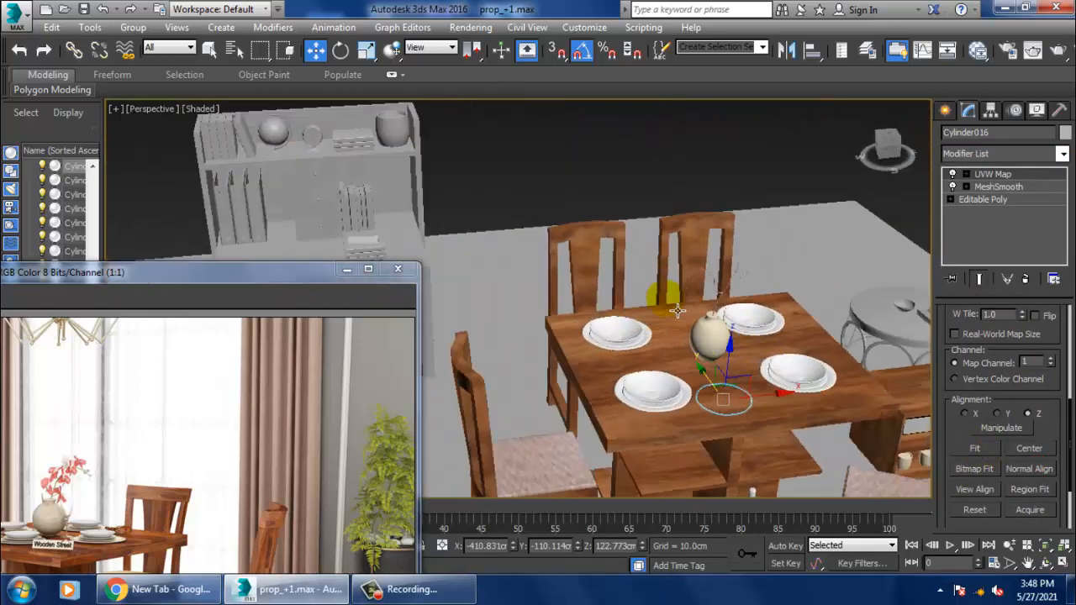
pyautogui.scroll(-5, 677, 311)
pyautogui.scroll(8, 668, 287)
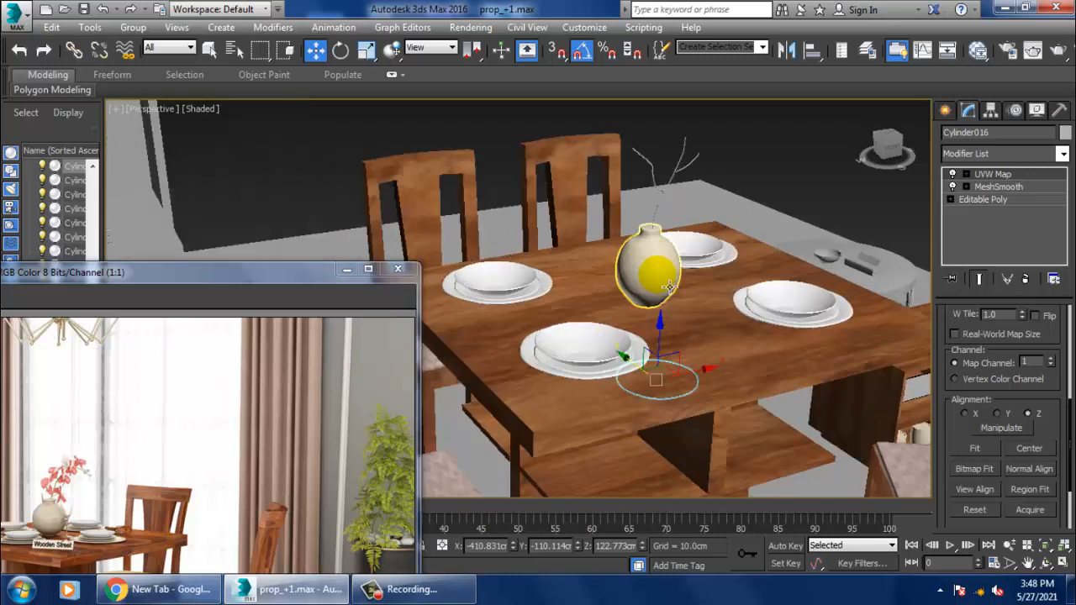
pyautogui.moveTo(267, 286); pyautogui.dragTo(274, 93)
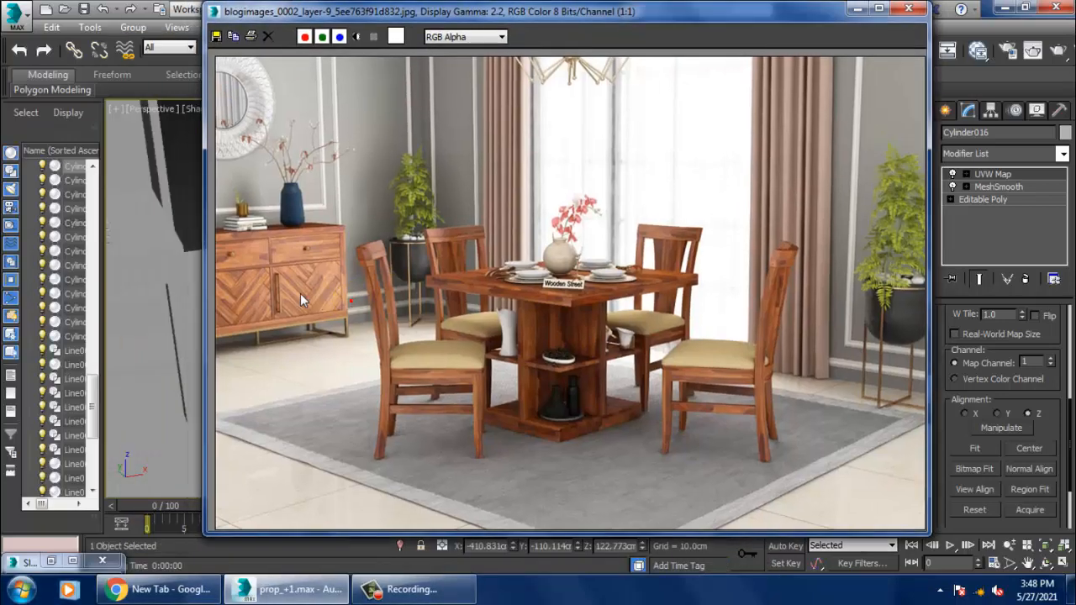
pyautogui.keyDown('ctrl'); pyautogui.click(300, 293); pyautogui.keyUp('ctrl')
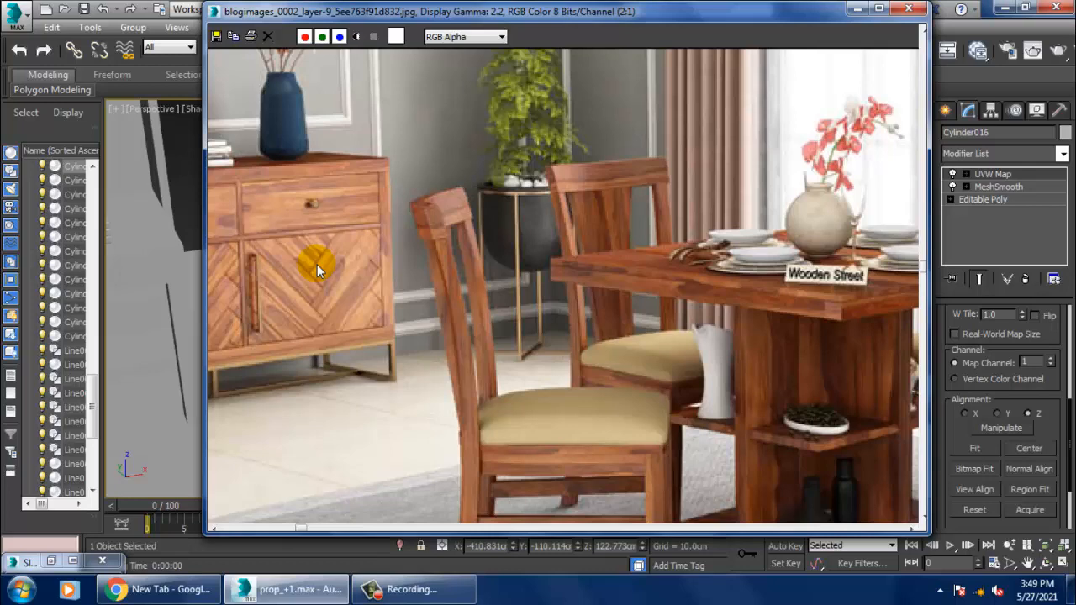
pyautogui.click(857, 11)
# Select the three branch shapes in the table vase and create a new VRayMtl material for them
pyautogui.keyDown('alt'); pyautogui.moveTo(756, 302); pyautogui.dragTo(602, 153, button='middle'); pyautogui.keyUp('alt')
pyautogui.moveTo(605, 145); pyautogui.dragTo(699, 200)
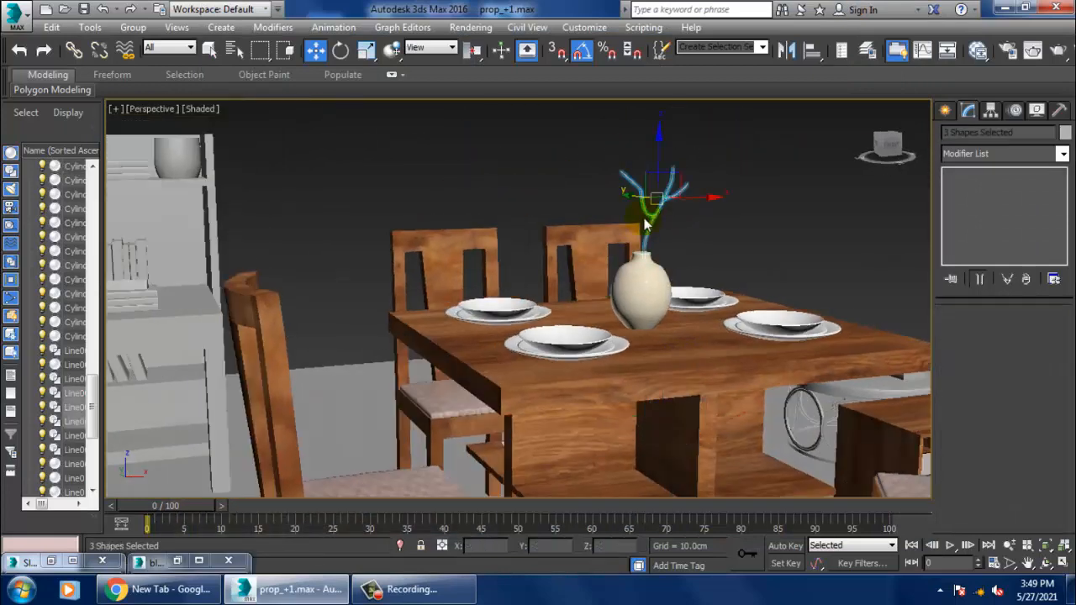
pyautogui.scroll(4, 648, 228)
pyautogui.keyDown('alt'); pyautogui.moveTo(648, 228); pyautogui.dragTo(609, 253, button='middle'); pyautogui.keyUp('alt')
pyautogui.scroll(3, 641, 244)
pyautogui.press('m')
pyautogui.scroll(3, 610, 261)
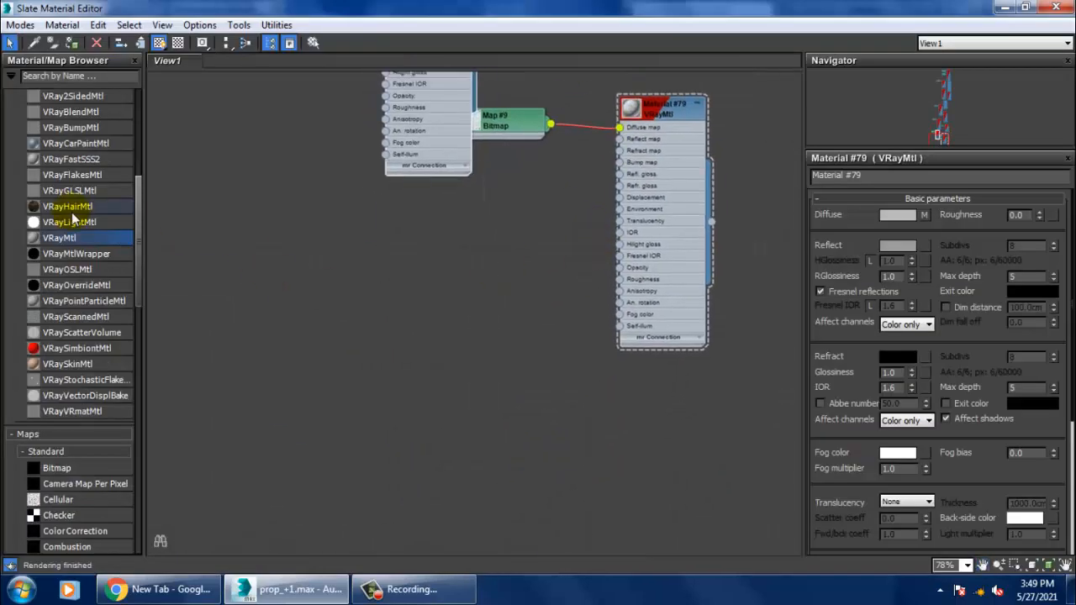
pyautogui.moveTo(406, 281); pyautogui.dragTo(449, 271)
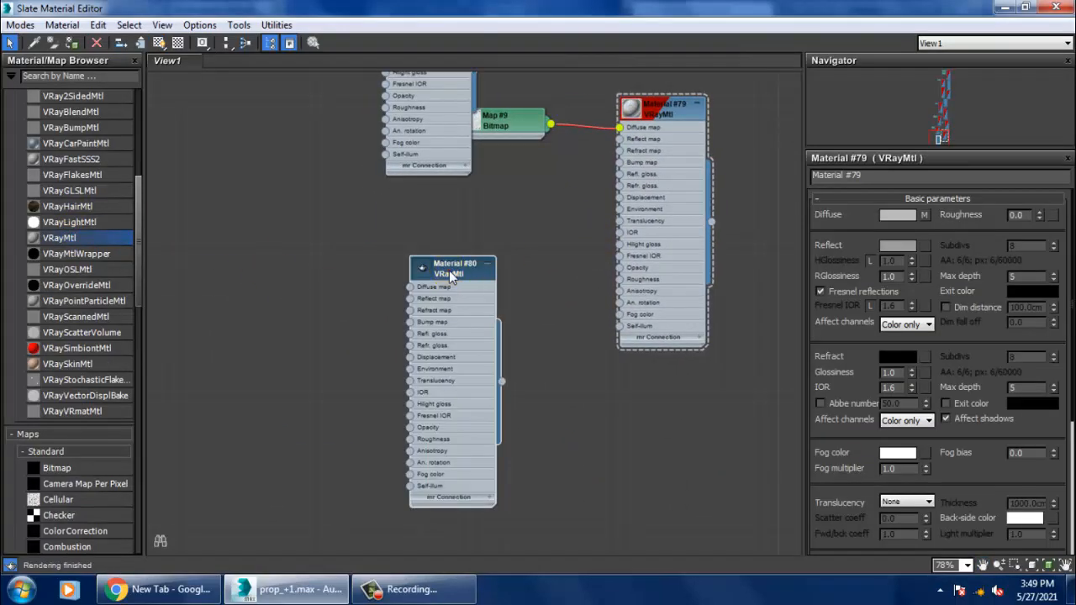
# Set the branch material's diffuse colour to dark red, RGB 29, 0, 0, and apply it to the vase branches with viewport shading
pyautogui.doubleClick(449, 271)
pyautogui.click(897, 214)
pyautogui.click(331, 162)
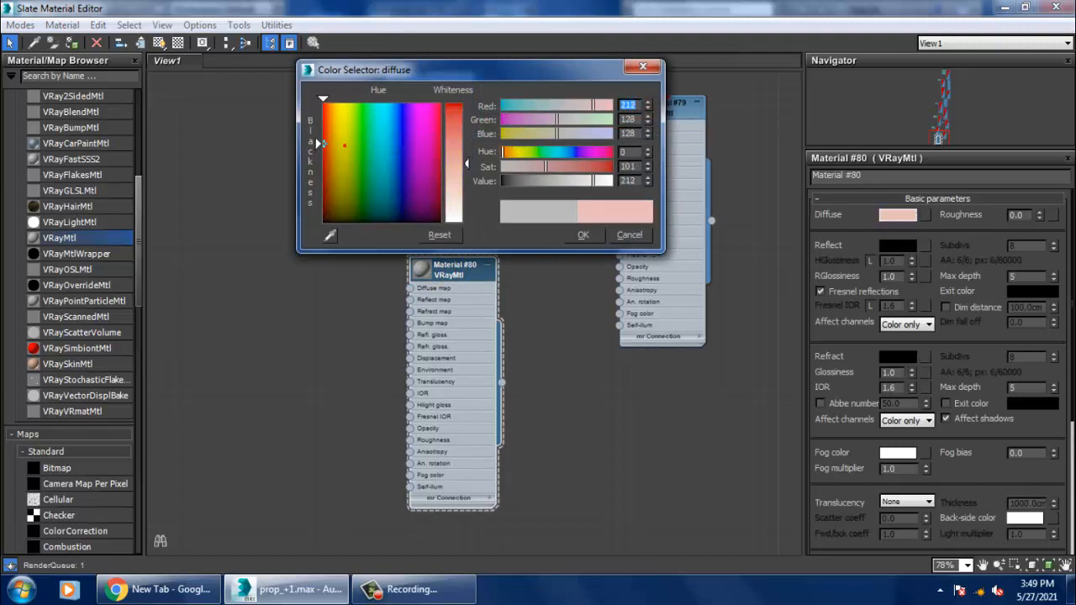
pyautogui.moveTo(467, 164); pyautogui.dragTo(467, 127)
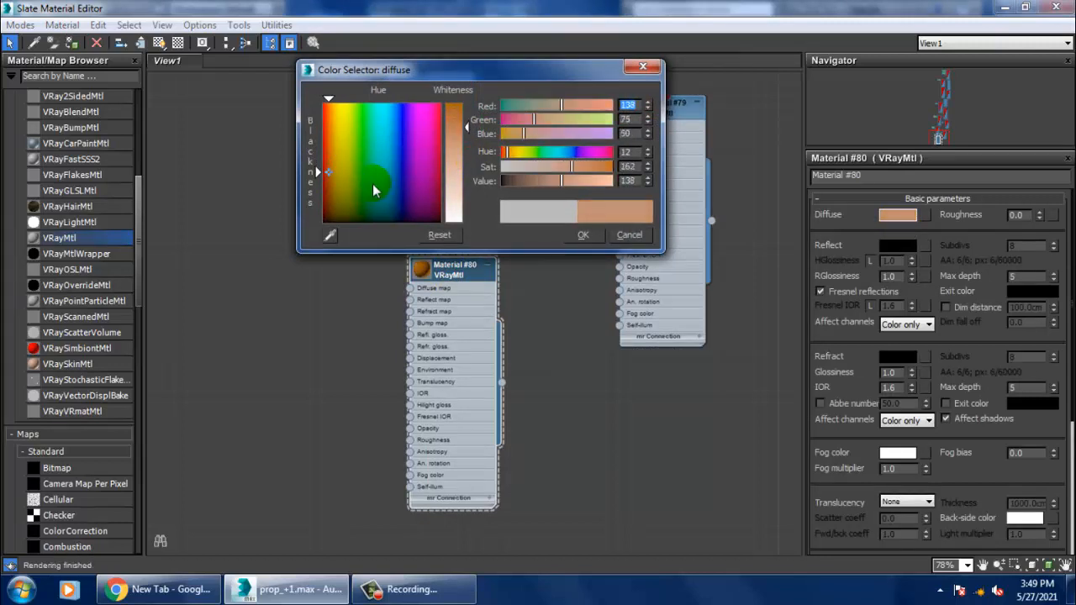
pyautogui.moveTo(330, 181)
pyautogui.mouseDown()
pyautogui.moveTo(322, 203)
pyautogui.moveTo(329, 185)
pyautogui.mouseUp()
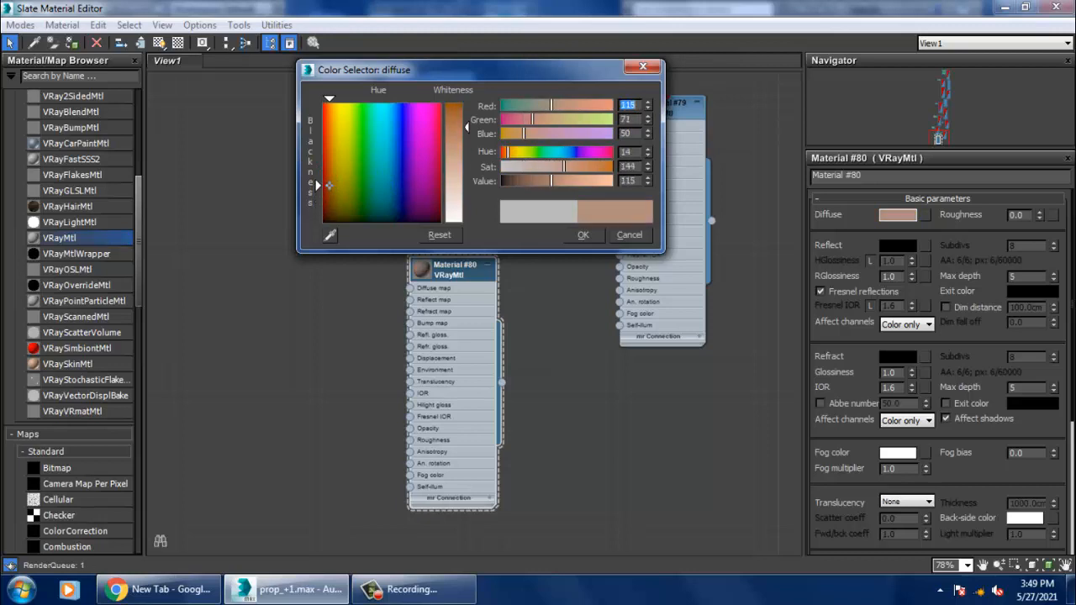
pyautogui.moveTo(469, 127)
pyautogui.mouseDown()
pyautogui.moveTo(468, 106)
pyautogui.moveTo(467, 117)
pyautogui.mouseUp()
pyautogui.moveTo(439, 187); pyautogui.dragTo(435, 184)
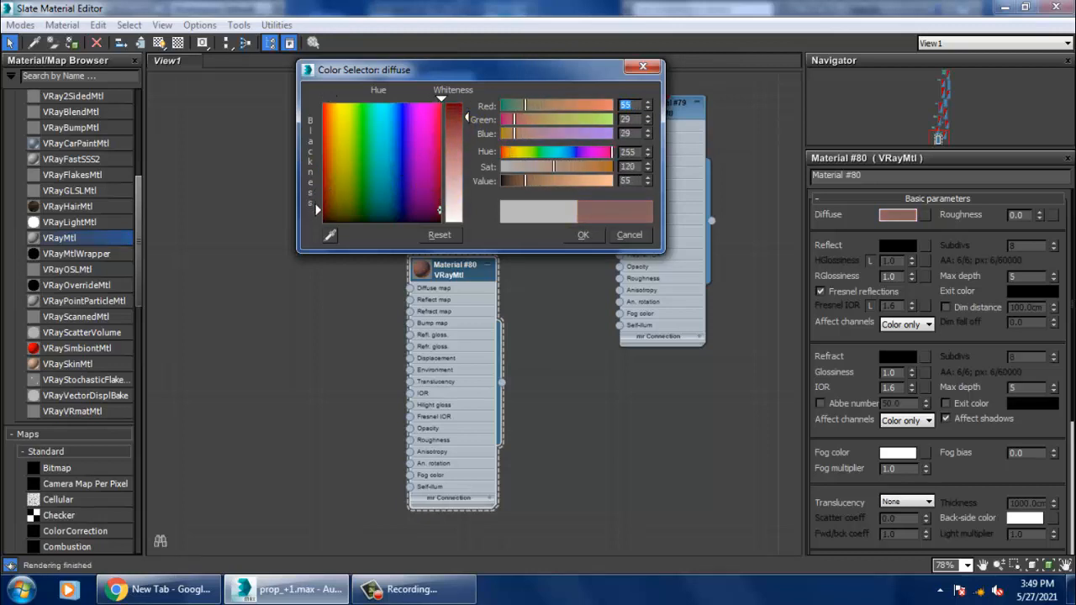
pyautogui.moveTo(467, 118); pyautogui.dragTo(463, 94)
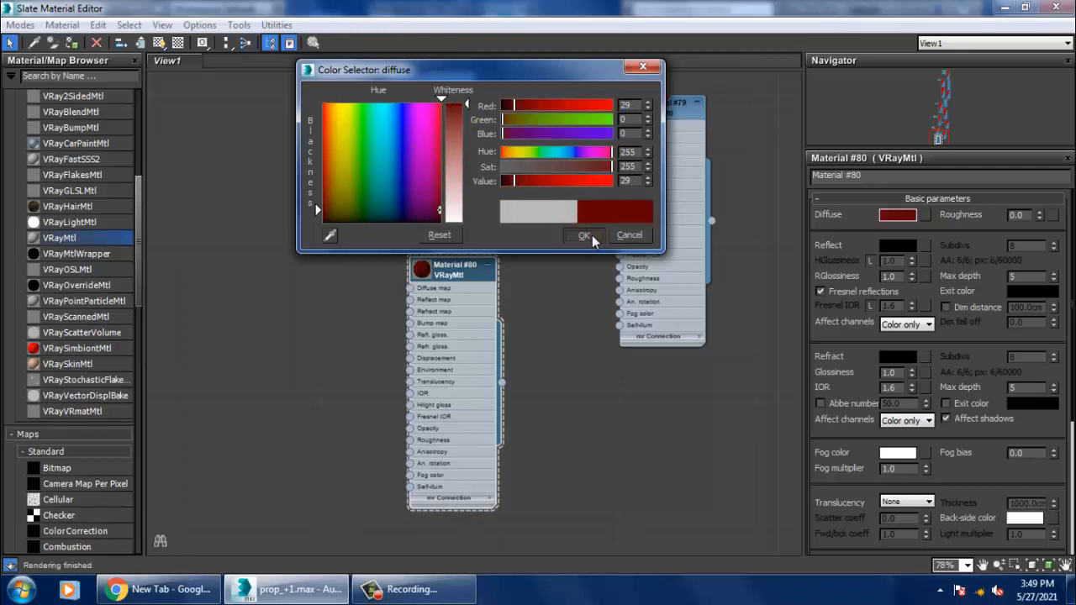
pyautogui.click(583, 235)
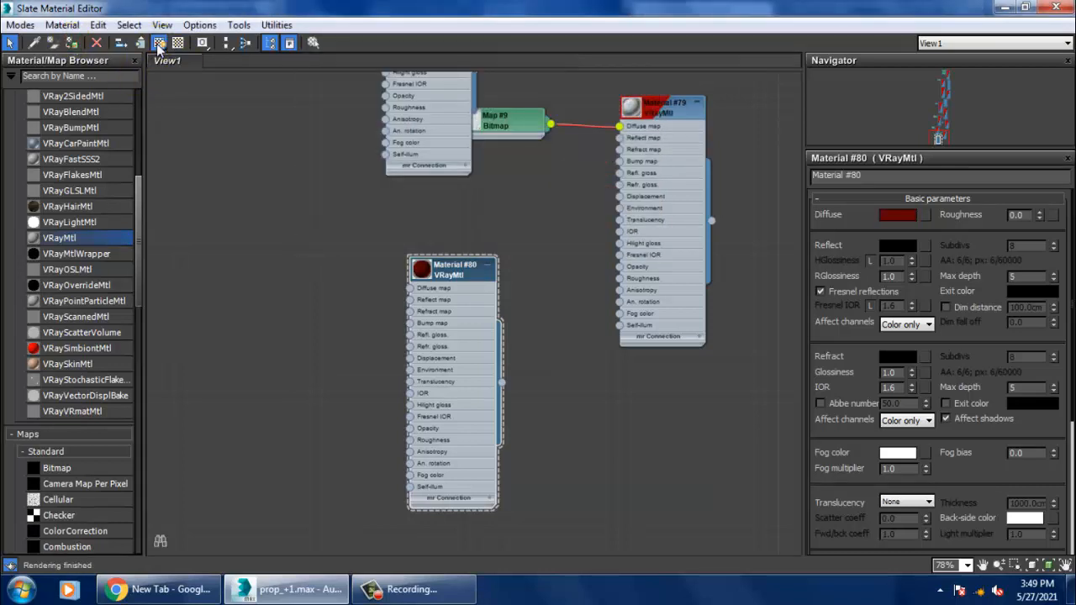
pyautogui.click(1055, 6)
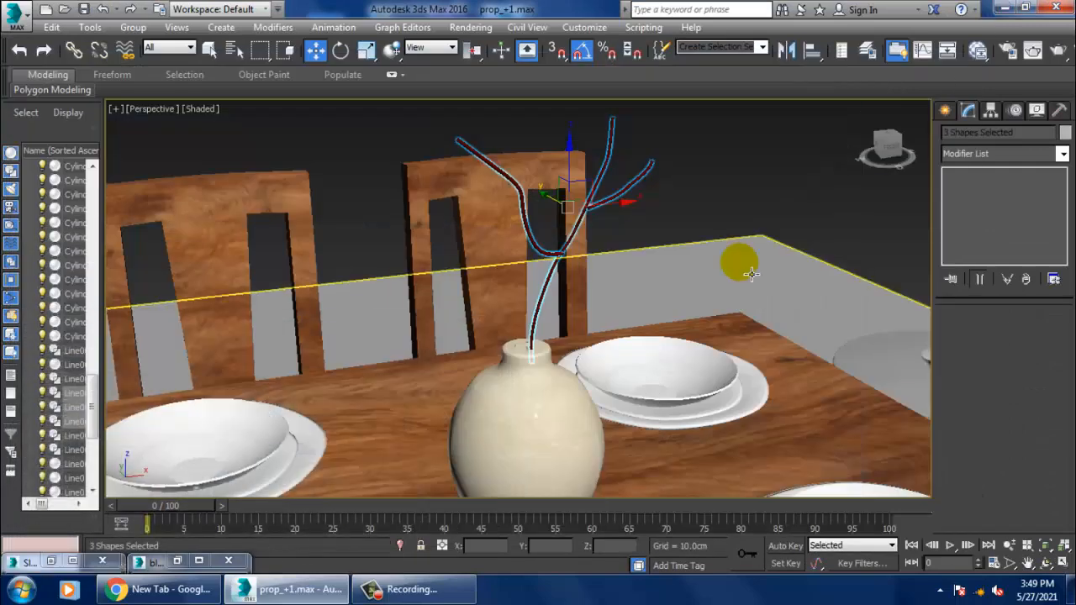
# Deselect the branches and examine the textured dining set together with the surrounding furniture
pyautogui.click(734, 166)
pyautogui.moveTo(734, 166)
pyautogui.keyDown('alt'); pyautogui.mouseDown(button='middle')
pyautogui.moveTo(650, 237)
pyautogui.moveTo(690, 232)
pyautogui.moveTo(732, 173)
pyautogui.mouseUp(button='middle'); pyautogui.keyUp('alt')
pyautogui.click(635, 178)
pyautogui.scroll(-3, 675, 215)
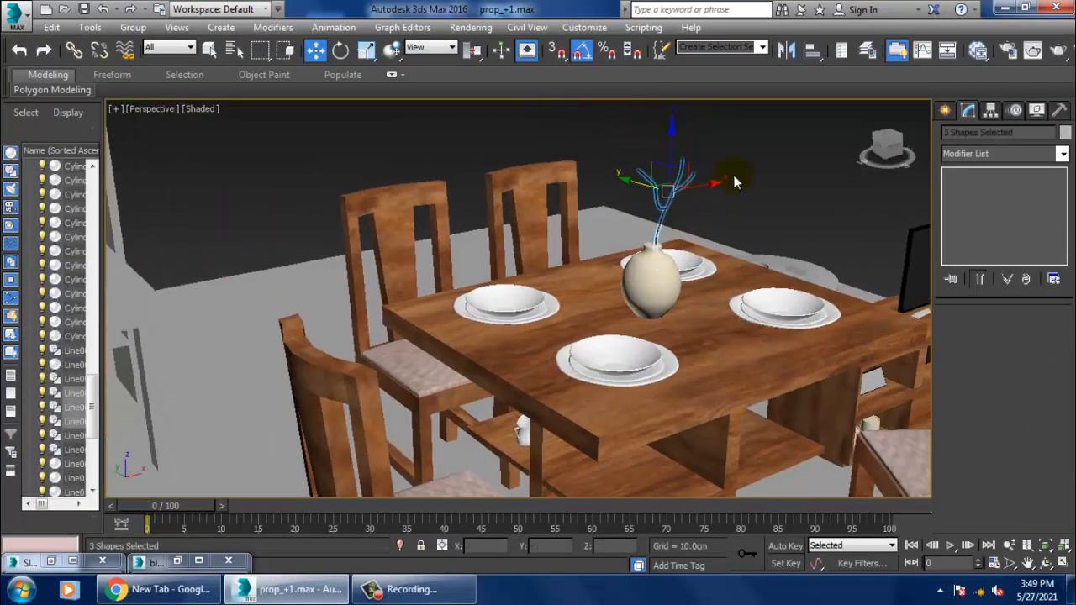
pyautogui.click(738, 188)
pyautogui.keyDown('alt'); pyautogui.moveTo(757, 263); pyautogui.dragTo(721, 278, button='middle'); pyautogui.keyUp('alt')
pyautogui.scroll(-3, 788, 233)
pyautogui.scroll(-4, 753, 283)
pyautogui.moveTo(721, 278); pyautogui.dragTo(734, 291, button='middle')
pyautogui.scroll(5, 733, 291)
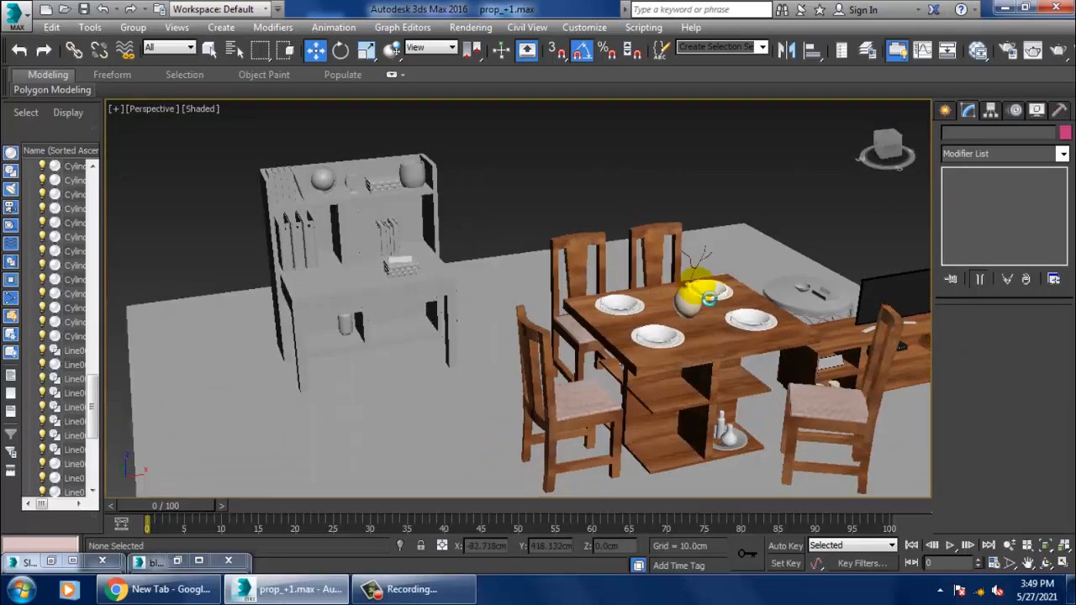
# Start viewing an image file and browse to the May 2021 folder on drive D
pyautogui.click(473, 32)
pyautogui.click(542, 392)
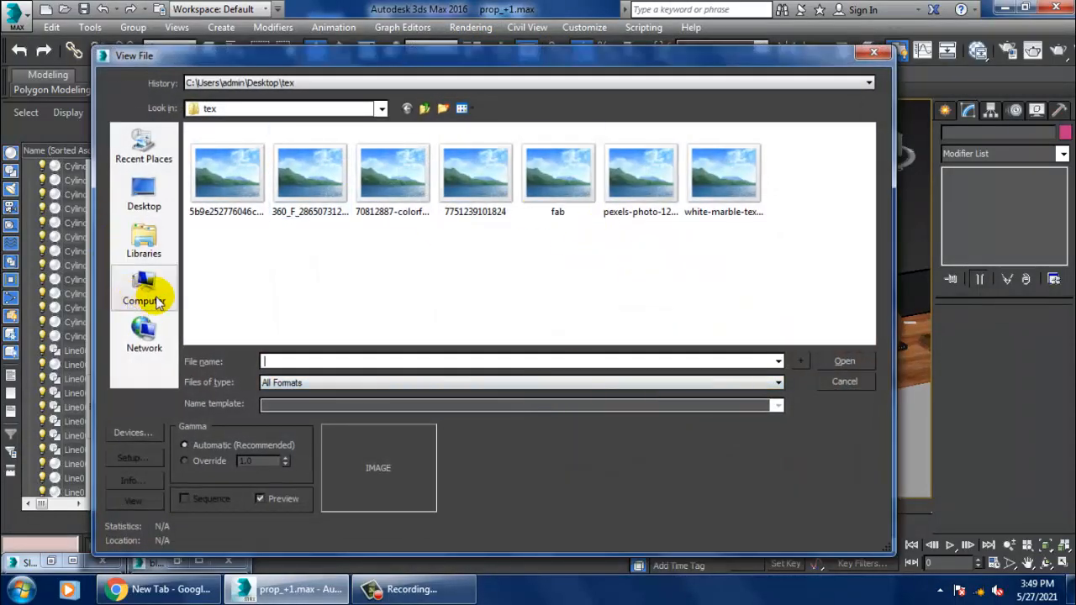
pyautogui.click(156, 301)
pyautogui.doubleClick(496, 168)
pyautogui.scroll(-5, 495, 242)
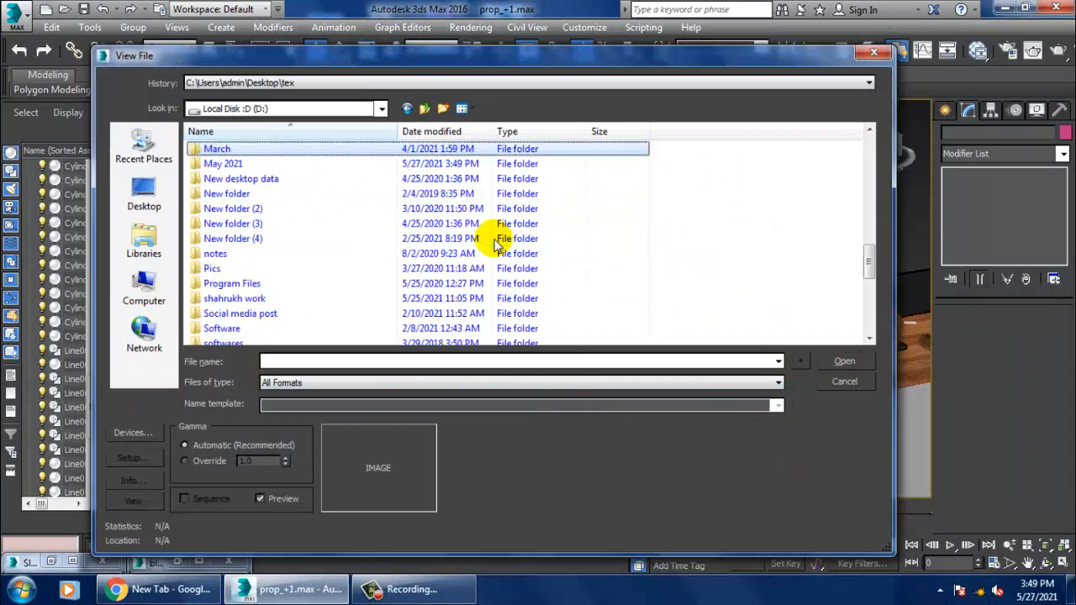
pyautogui.doubleClick(252, 163)
pyautogui.scroll(-3, 502, 290)
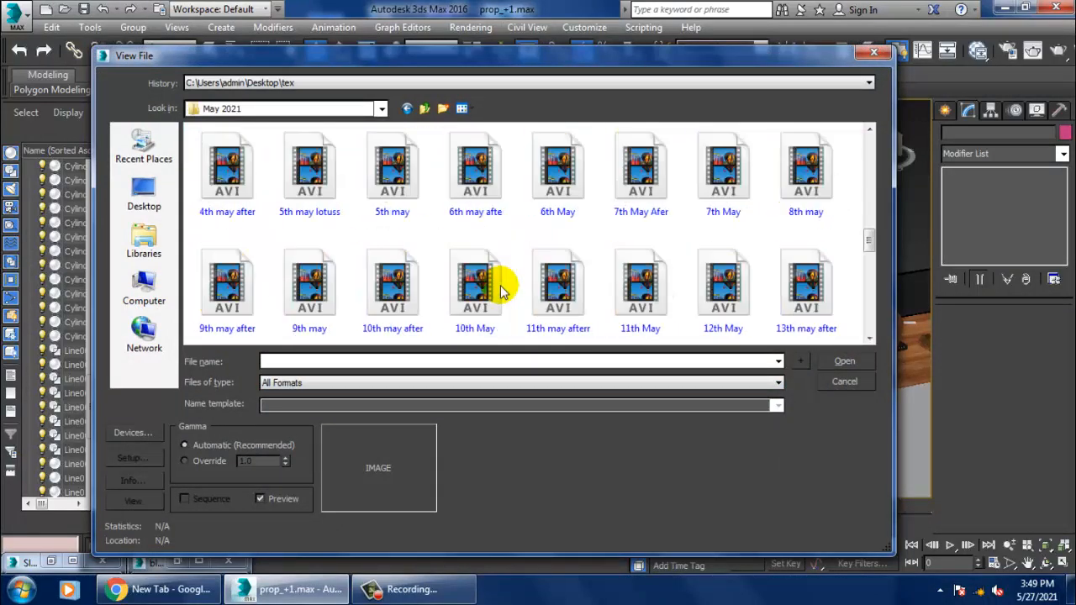
pyautogui.scroll(-5, 500, 290)
# Preview the folder's images and open the desk reference blogimages_0007_layer-3_5ee7642670eb4, placing it beside the 3D model
pyautogui.click(206, 164)
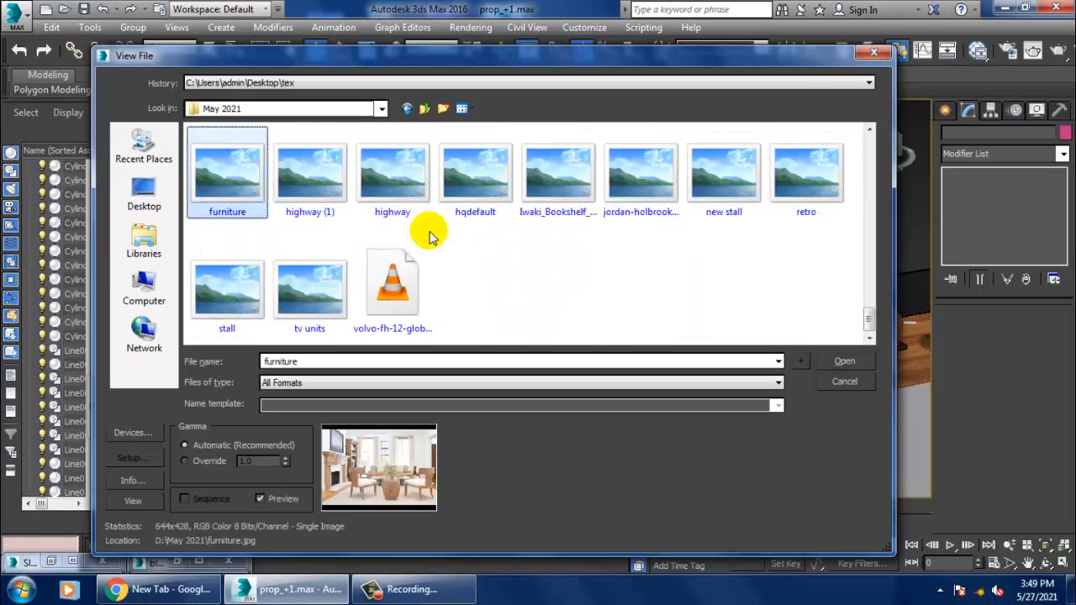
pyautogui.click(295, 174)
pyautogui.click(387, 169)
pyautogui.scroll(1, 574, 231)
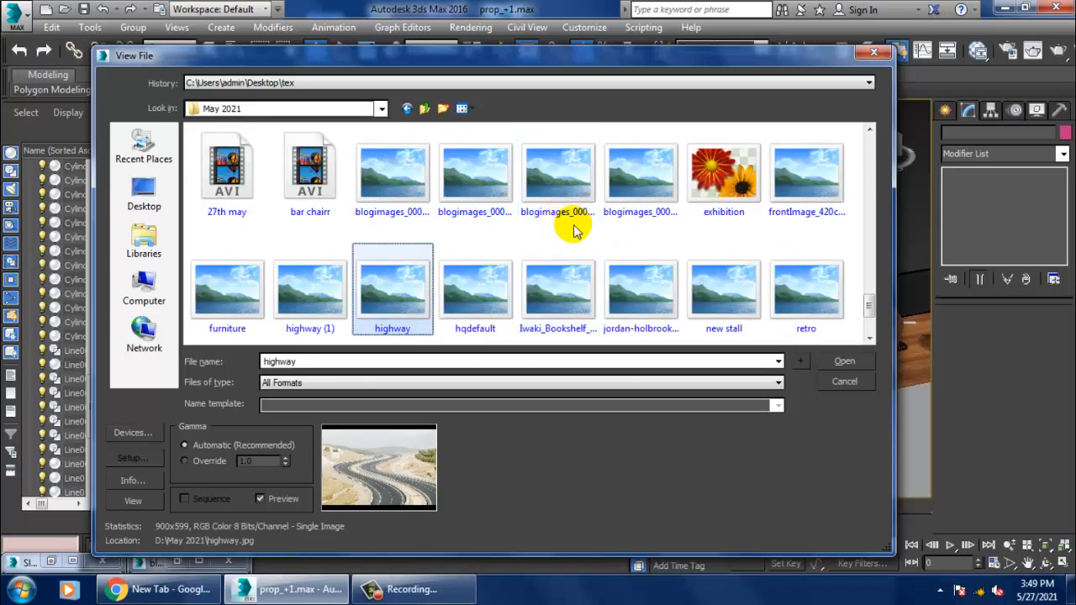
pyautogui.click(384, 185)
pyautogui.press('Right')
pyautogui.press('Right')
pyautogui.press('Right')
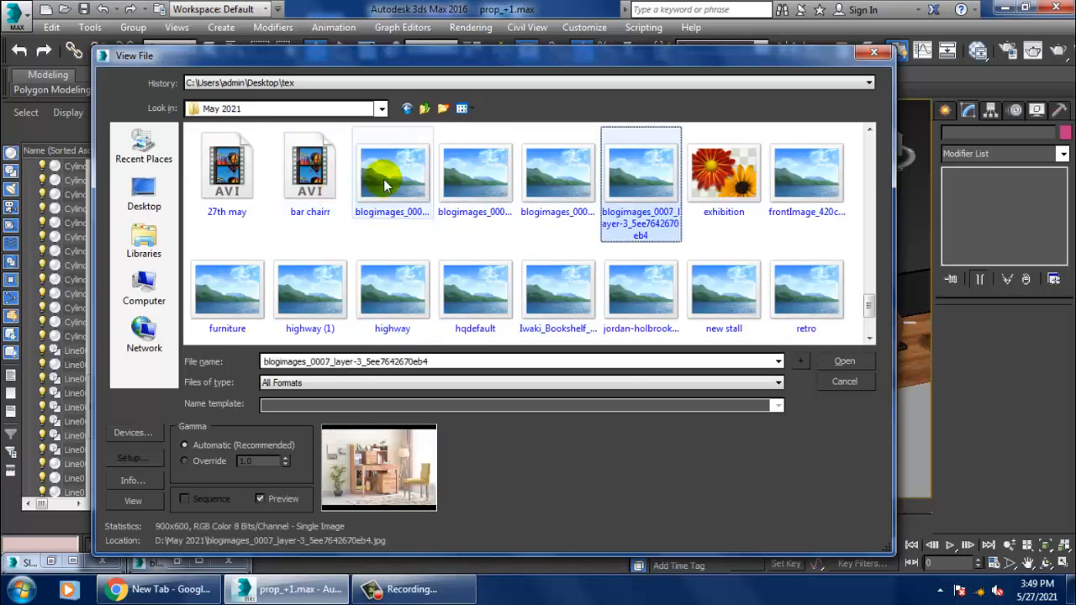
pyautogui.press('Left')
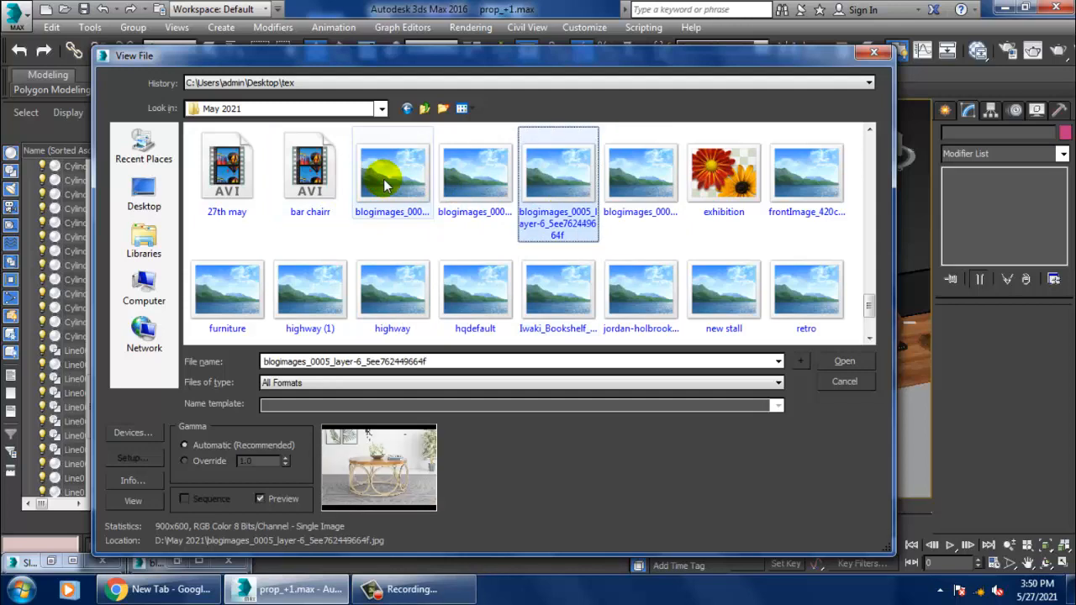
pyautogui.press('Right')
pyautogui.doubleClick(659, 177)
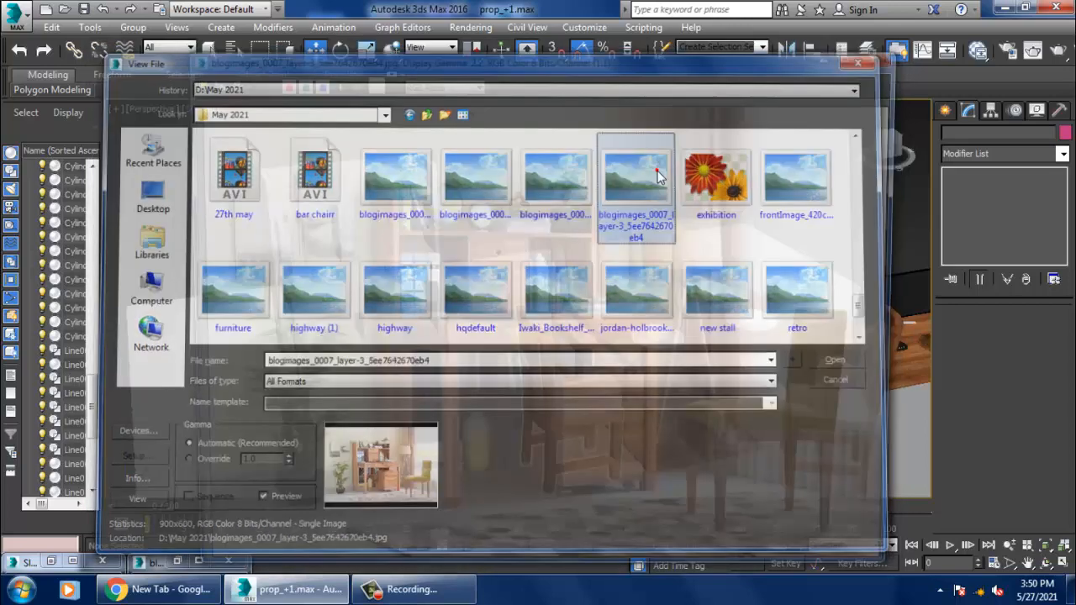
pyautogui.moveTo(771, 66); pyautogui.dragTo(390, 100)
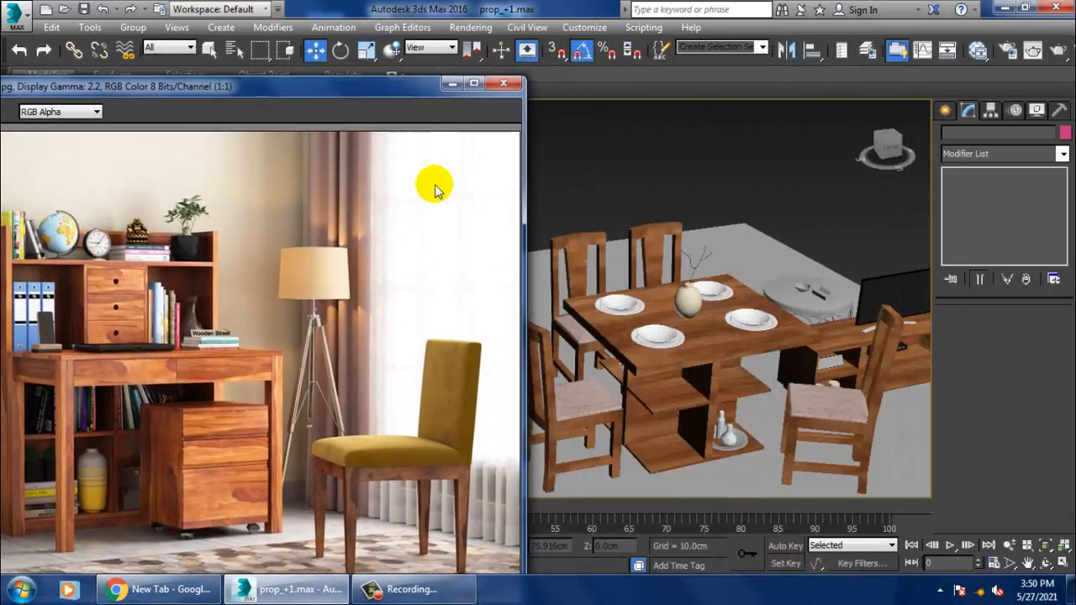
# Bring the untextured desk into view beside the reference image and select its frame
pyautogui.moveTo(617, 324); pyautogui.dragTo(809, 353, button='middle')
pyautogui.moveTo(632, 375); pyautogui.dragTo(842, 408, button='middle')
pyautogui.click(758, 370)
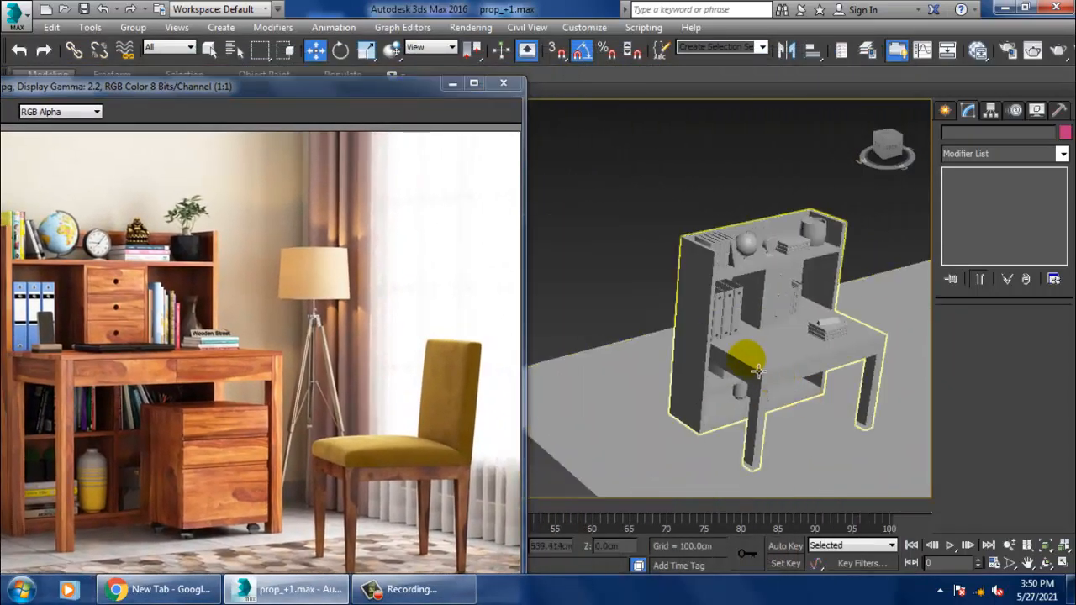
pyautogui.click(758, 380)
pyautogui.scroll(5, 768, 357)
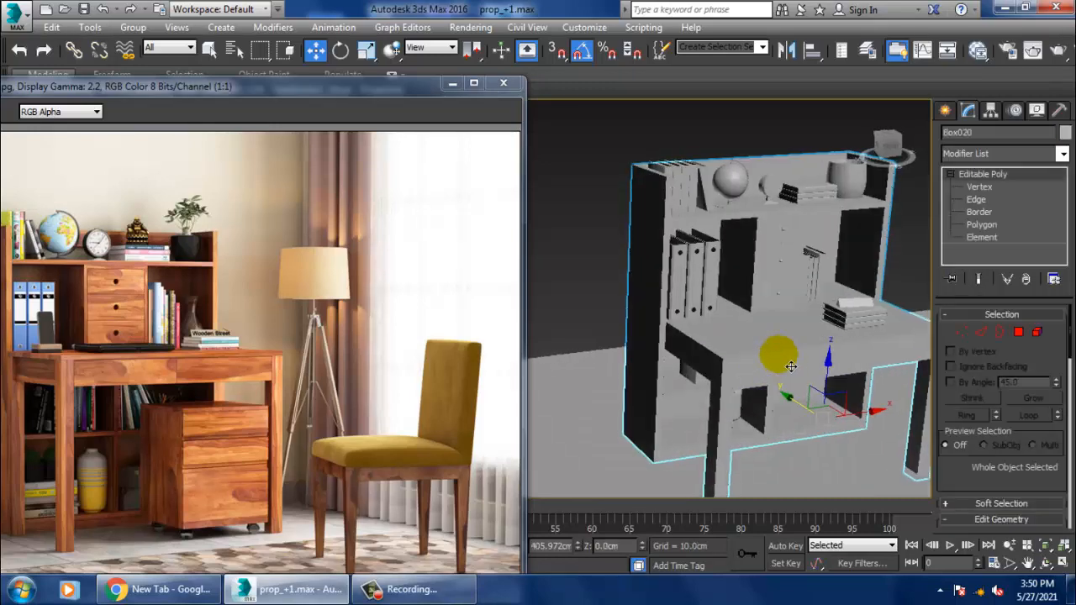
pyautogui.scroll(-2, 783, 332)
# Create a new VRayMtl material for the desk and start a Bitmap for its diffuse map
pyautogui.press('m')
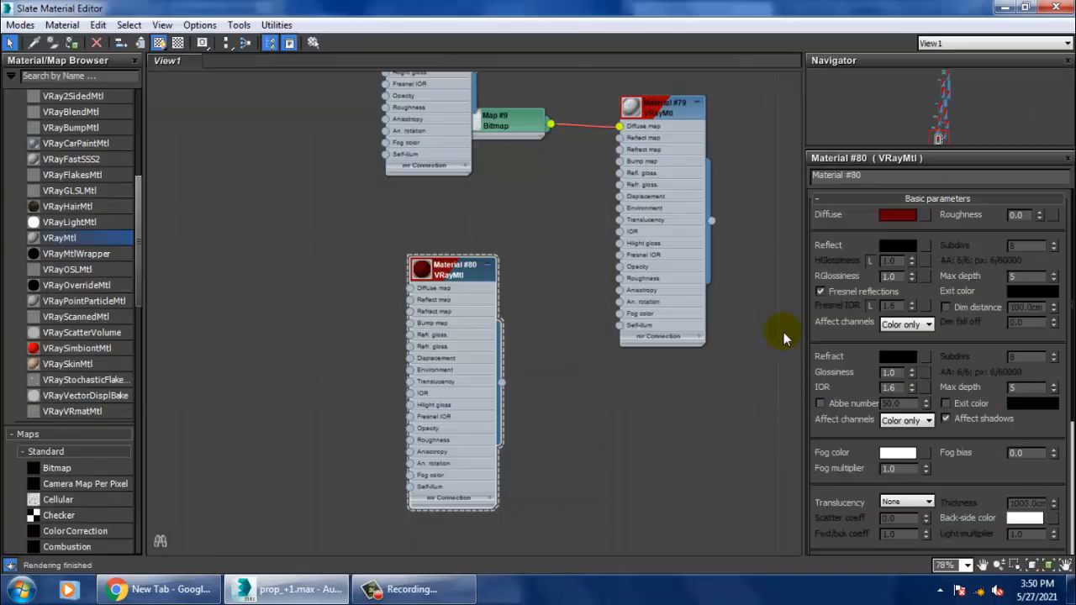
pyautogui.moveTo(506, 457); pyautogui.dragTo(546, 279, button='middle')
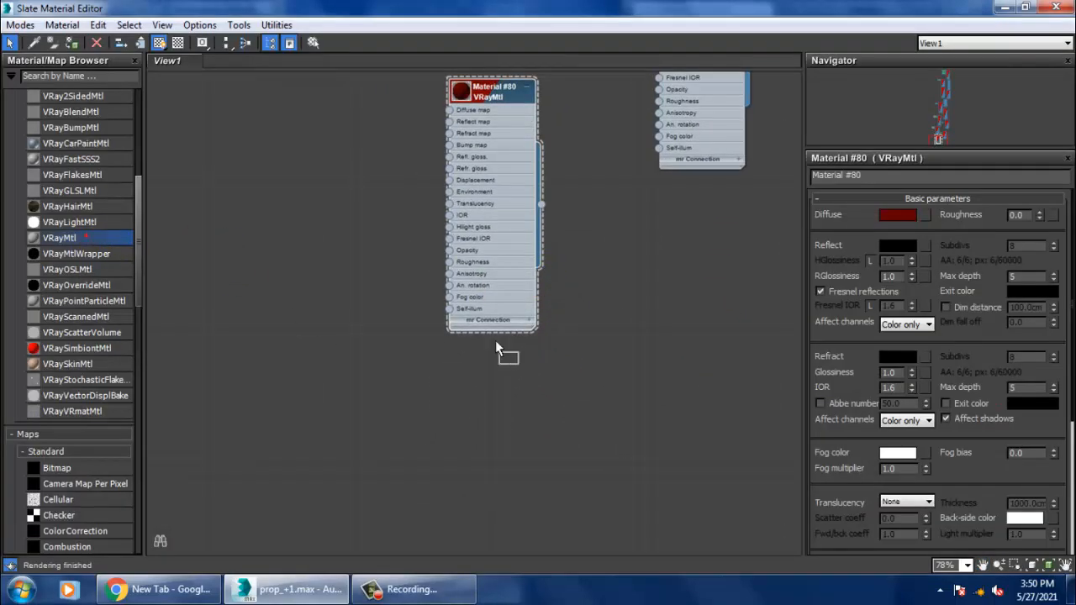
pyautogui.moveTo(496, 343); pyautogui.dragTo(559, 363)
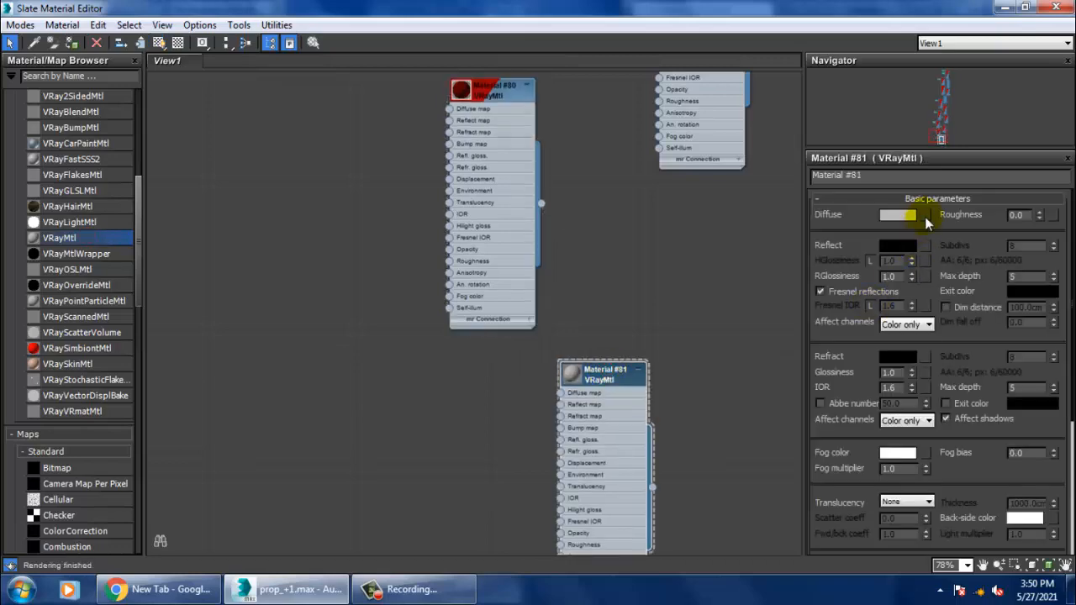
pyautogui.click(925, 217)
pyautogui.doubleClick(410, 114)
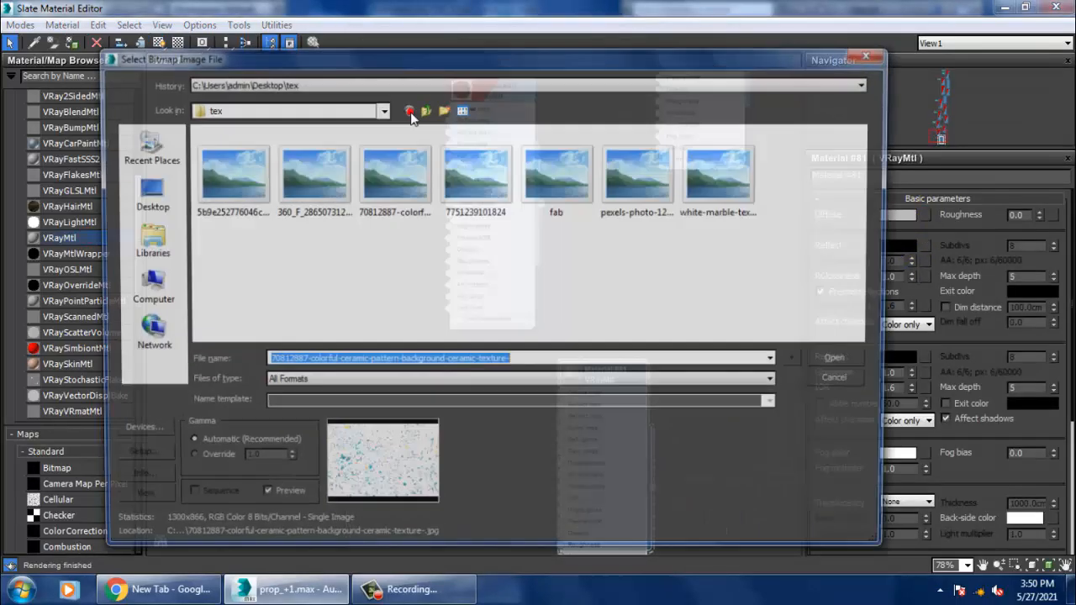
# Compare the wood, book and ceramic textures in the tex folder at full size to choose one for the desk
pyautogui.click(295, 180)
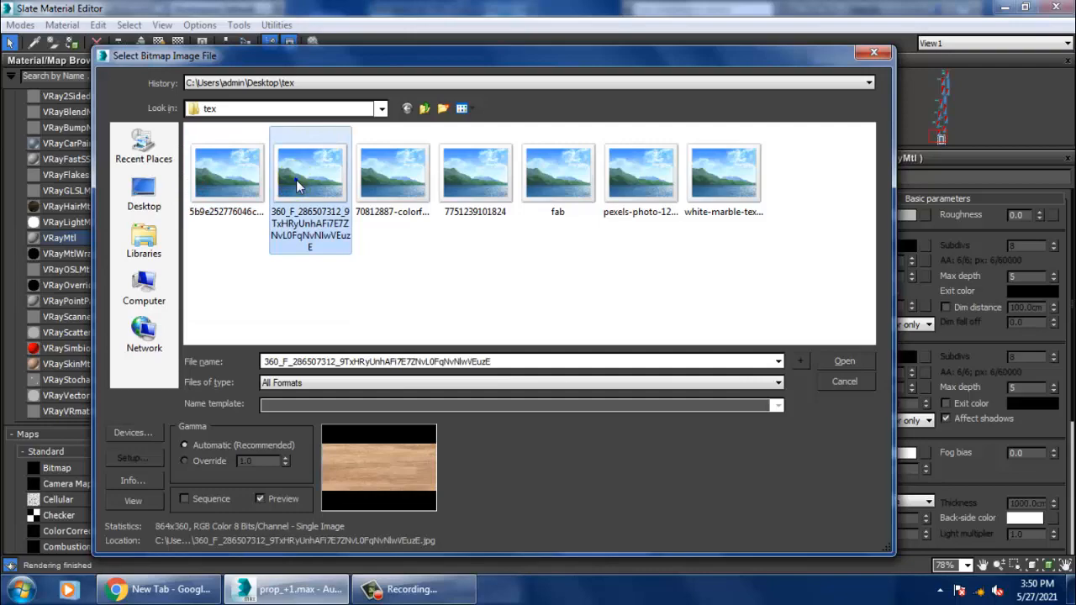
pyautogui.rightClick(296, 180)
pyautogui.click(344, 203)
pyautogui.press('Right')
pyautogui.press('Right')
pyautogui.press('Right')
pyautogui.press('Right')
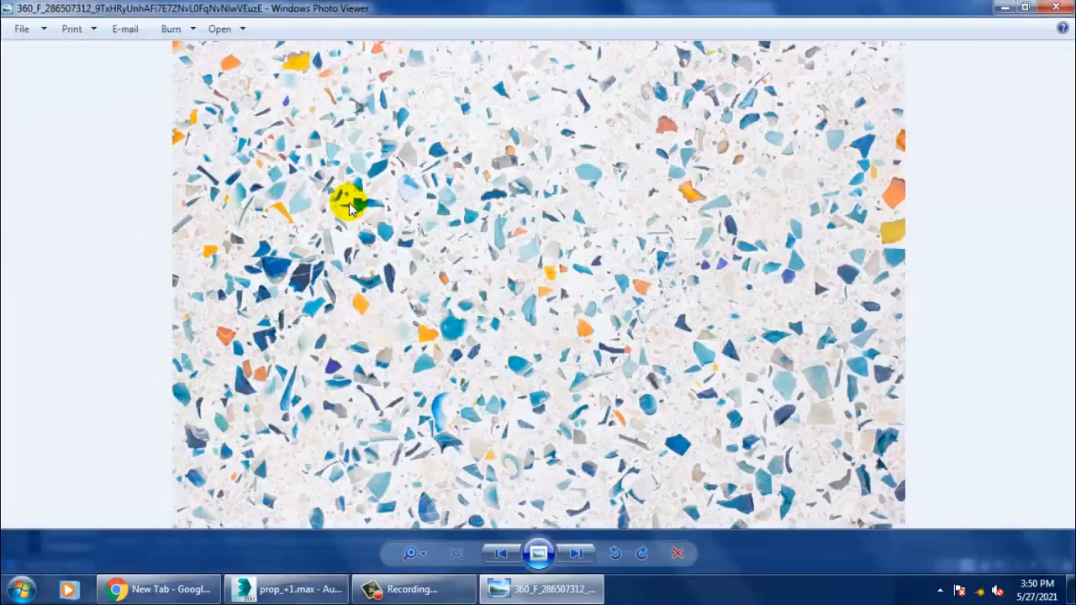
pyautogui.press('Right')
pyautogui.press('Right')
pyautogui.press('Right')
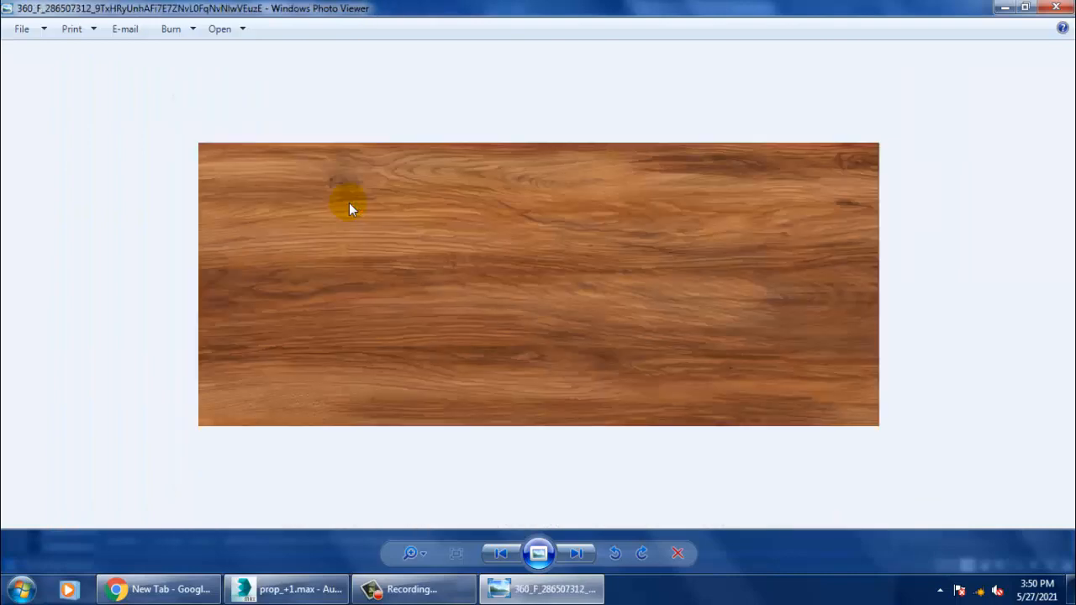
pyautogui.press('Right')
pyautogui.press('Right')
pyautogui.press('Right')
pyautogui.press('Right')
pyautogui.press('Right')
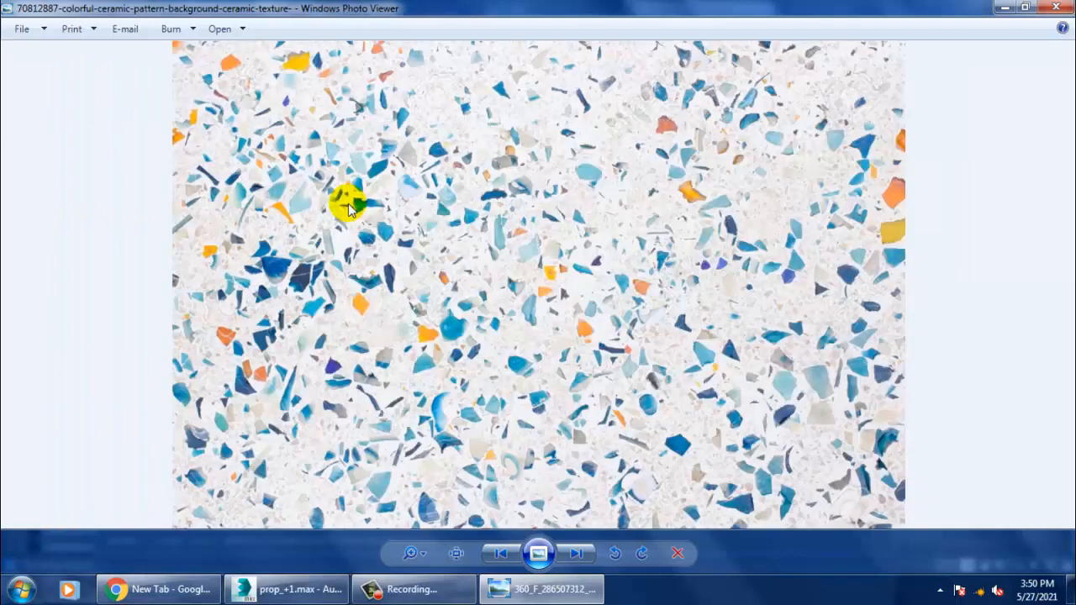
pyautogui.press('Right')
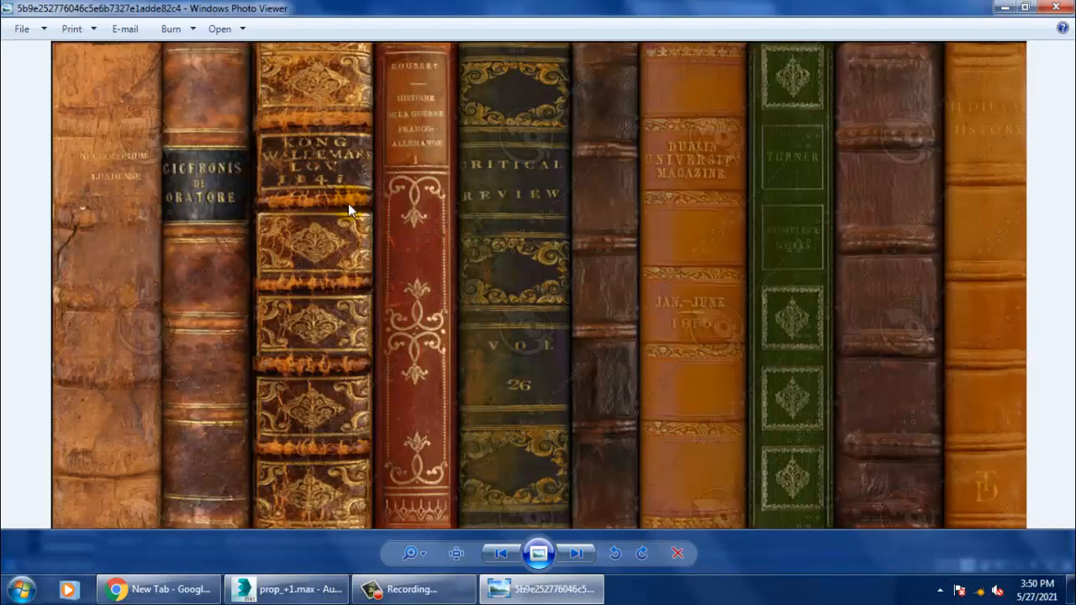
pyautogui.press('Right')
pyautogui.press('Right')
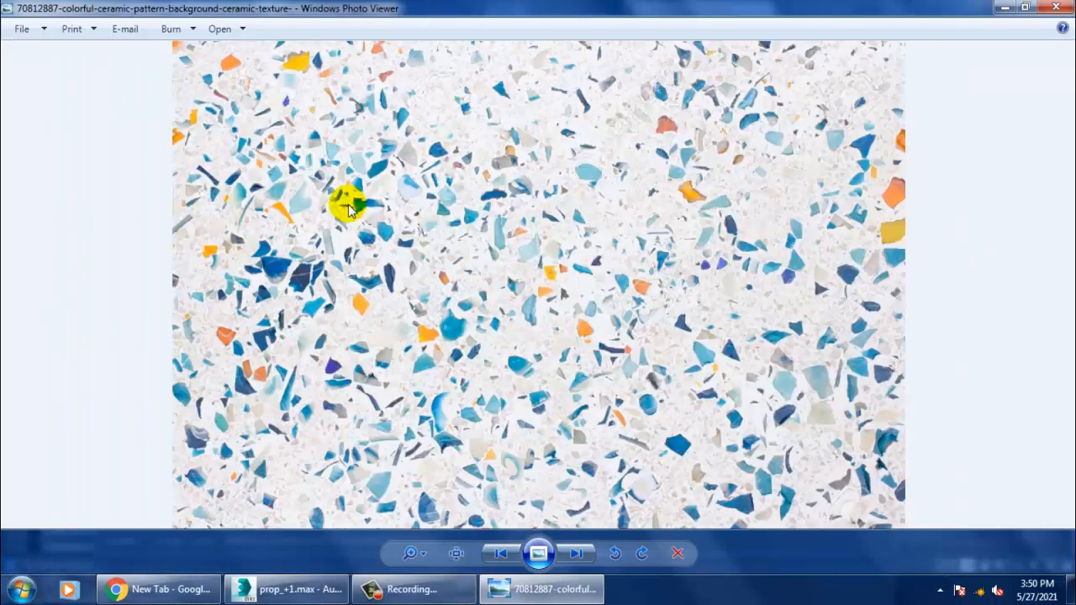
pyautogui.press('Right')
pyautogui.press('Right')
pyautogui.press('Right')
pyautogui.press('Right')
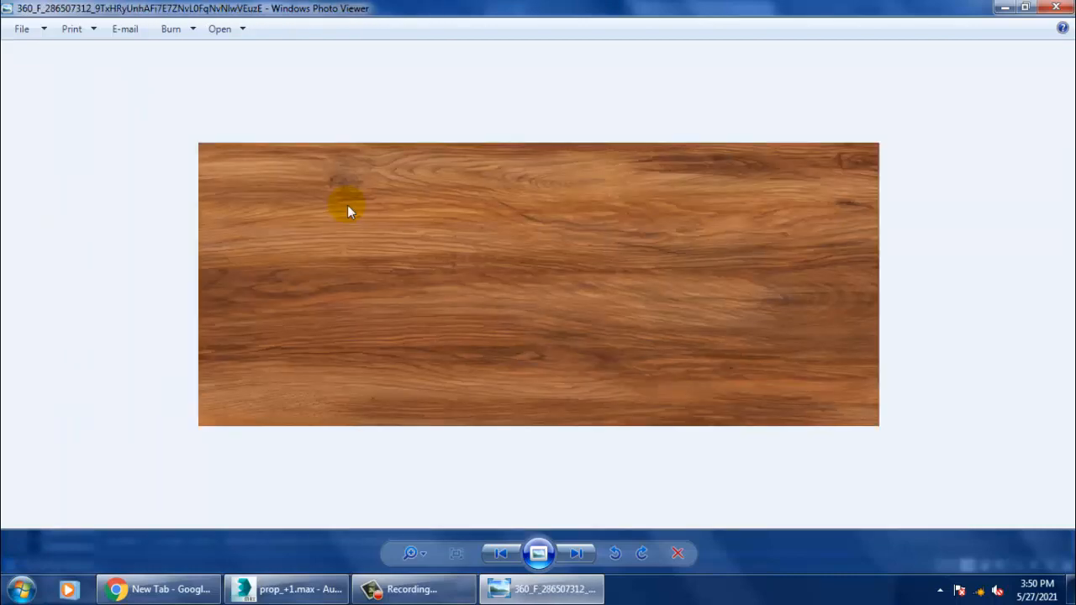
pyautogui.hotkey('alt', 'F4')
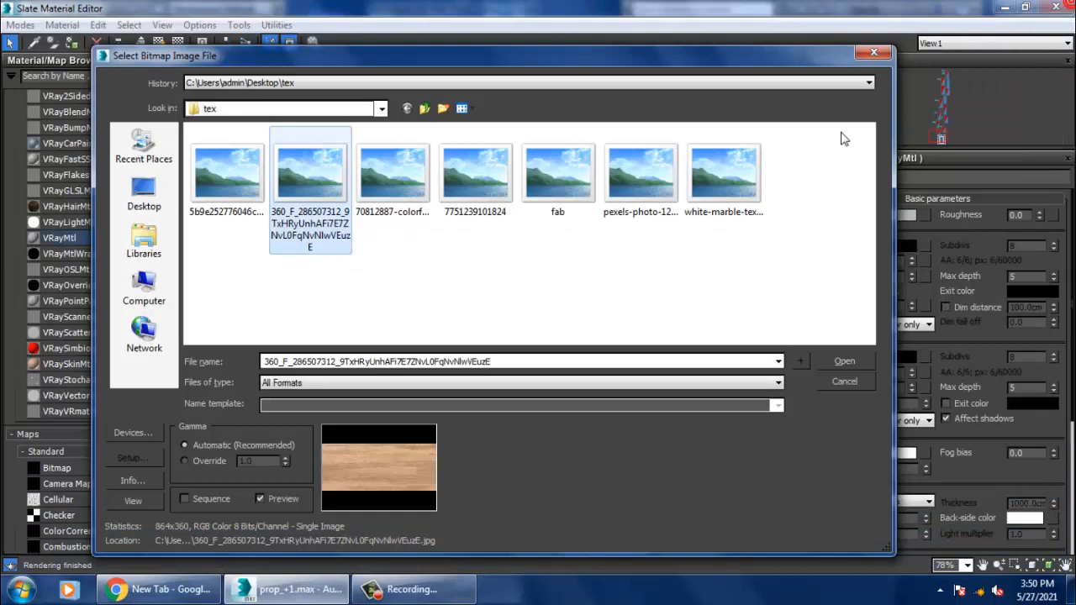
# Load the 360_F_286507312 wood image as the diffuse map, assign the material to the desk and show it in the viewport
pyautogui.doubleClick(331, 154)
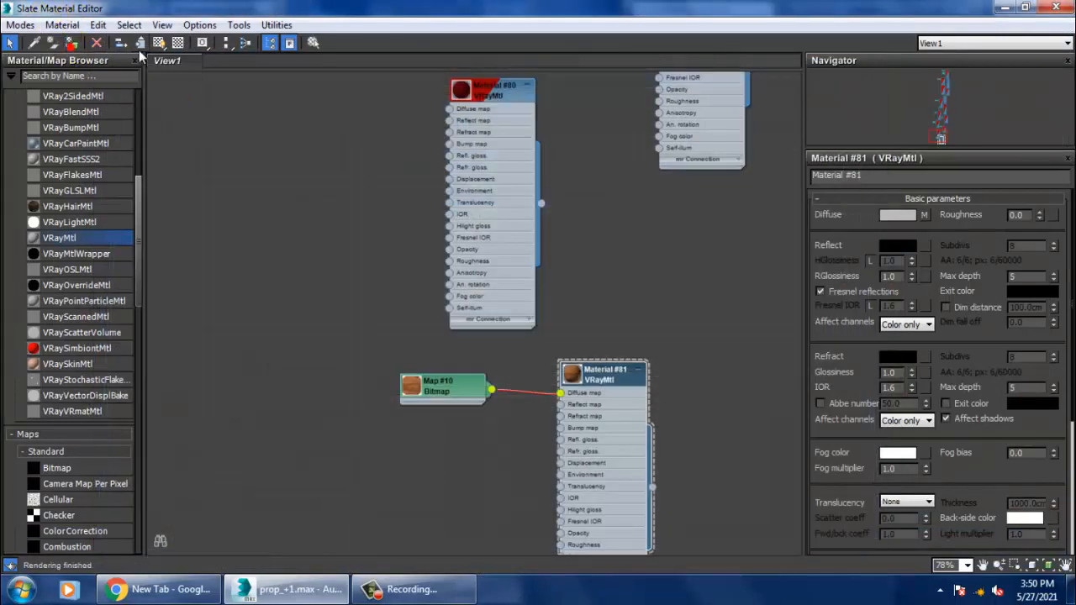
pyautogui.click(159, 43)
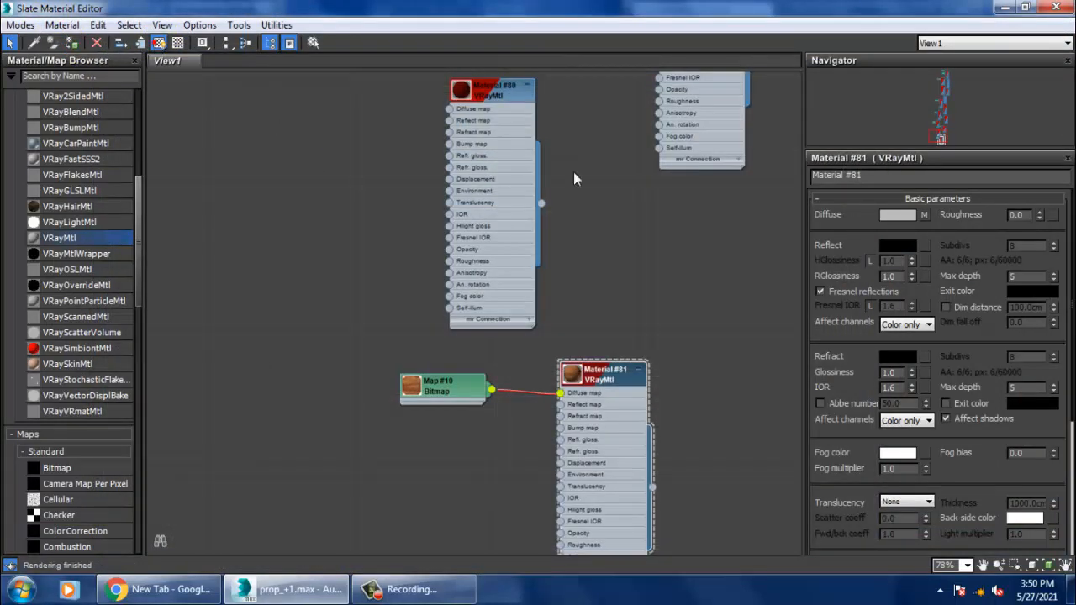
# Give the desk's wood material a mid-grey reflection colour and return to the scene
pyautogui.click(896, 247)
pyautogui.moveTo(463, 123); pyautogui.dragTo(480, 154)
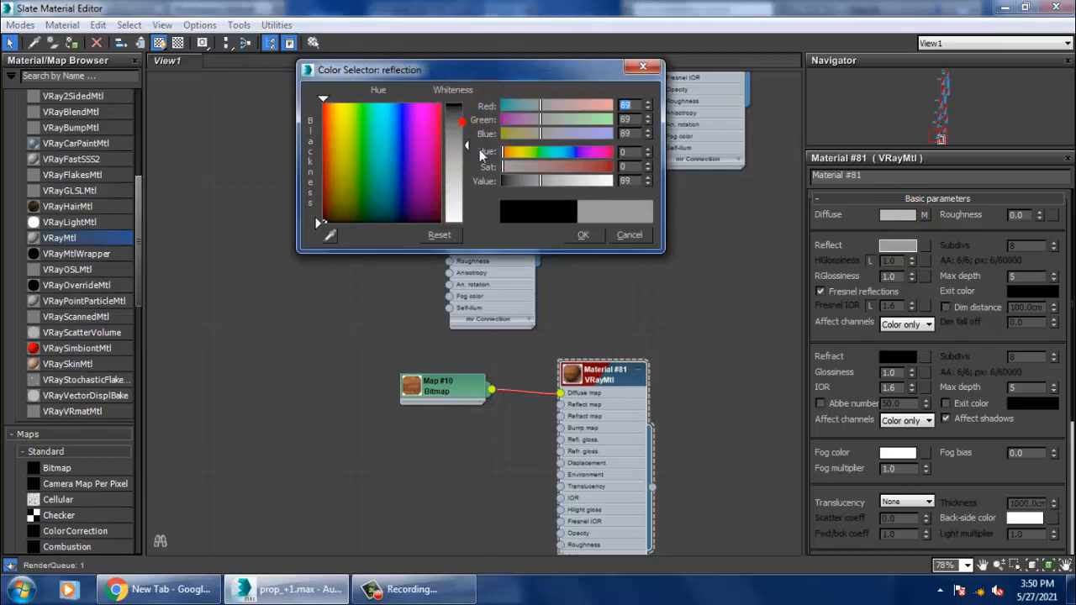
pyautogui.click(585, 234)
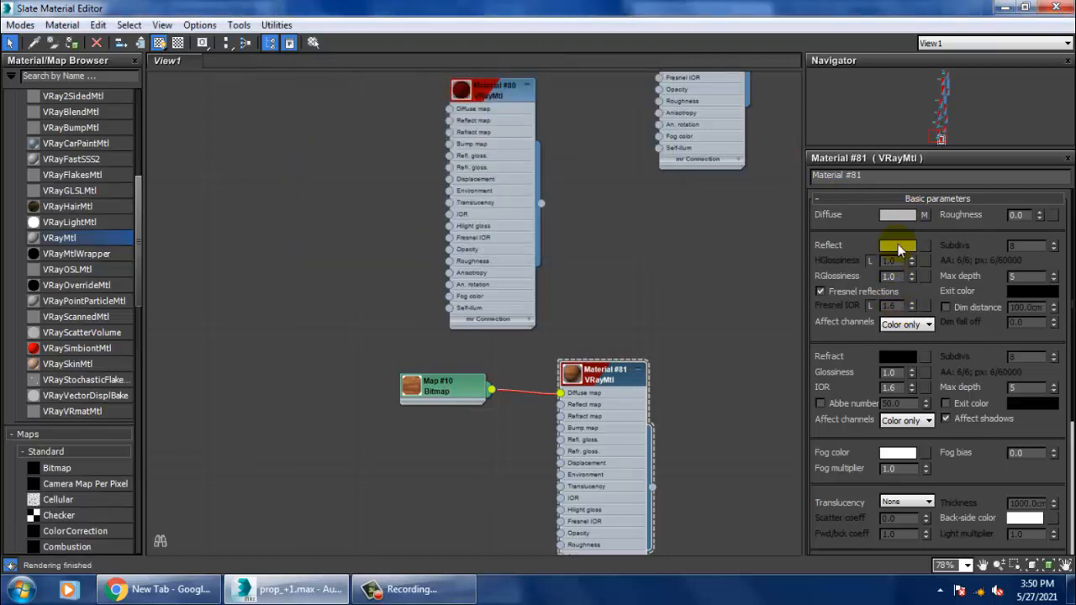
pyautogui.click(898, 244)
pyautogui.moveTo(467, 144); pyautogui.dragTo(459, 151)
pyautogui.click(570, 238)
pyautogui.click(1001, 8)
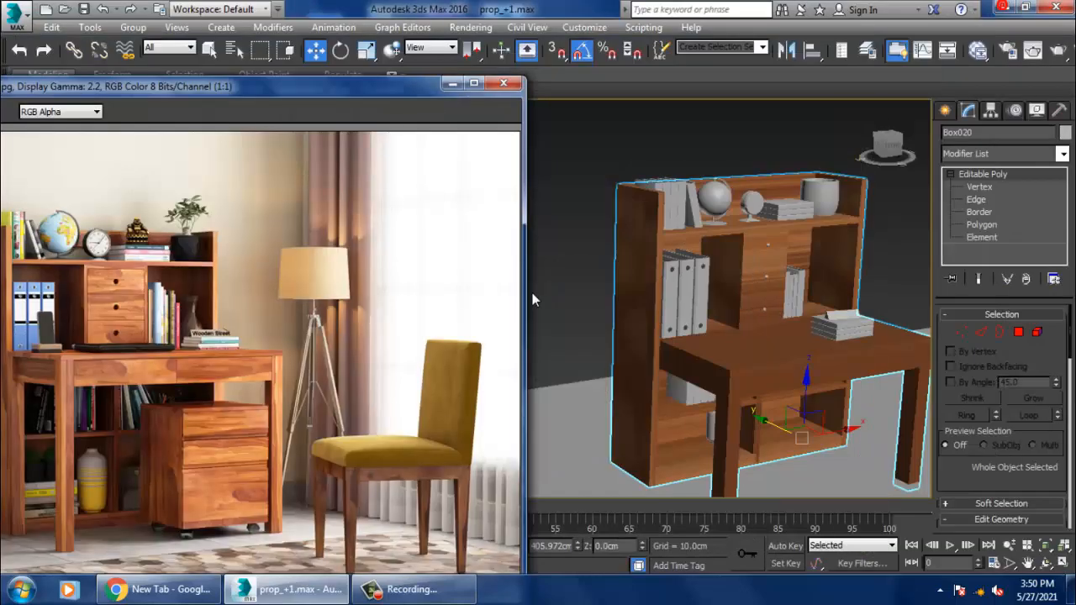
# Select the desk frame and add a UVW Map modifier with Box mapping
pyautogui.keyDown('alt'); pyautogui.moveTo(676, 277); pyautogui.dragTo(660, 205, button='middle'); pyautogui.keyUp('alt')
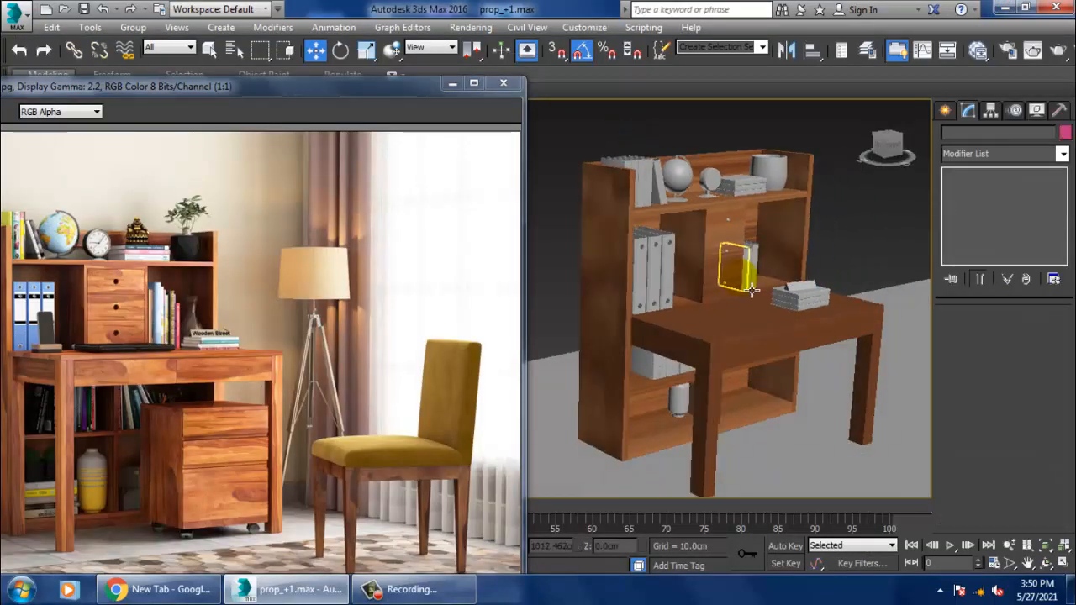
pyautogui.click(719, 269)
pyautogui.scroll(3, 719, 269)
pyautogui.click(986, 154)
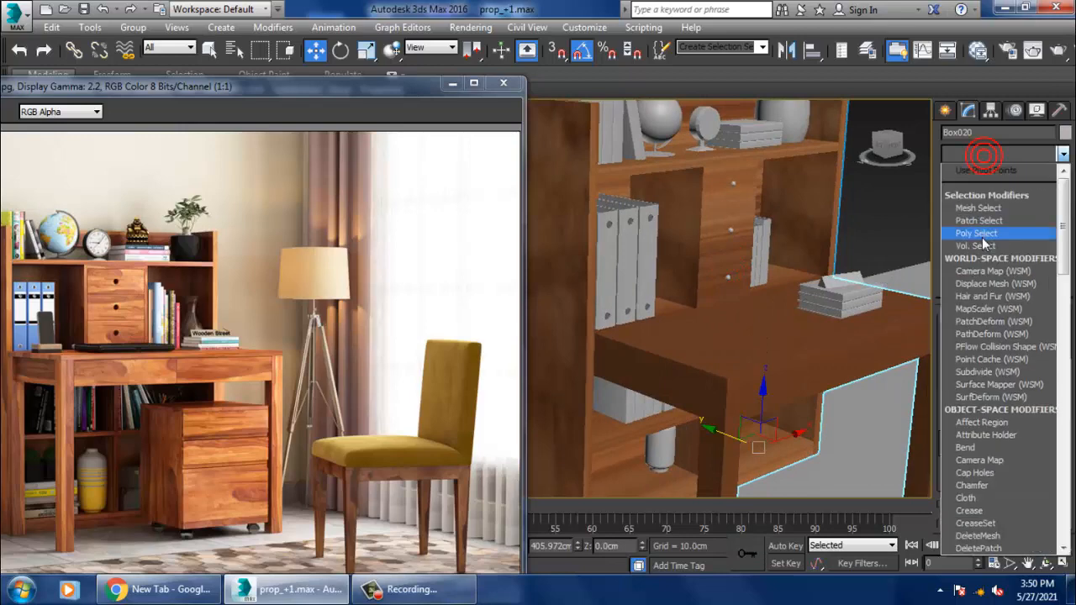
pyautogui.press('u')
pyautogui.click(988, 410)
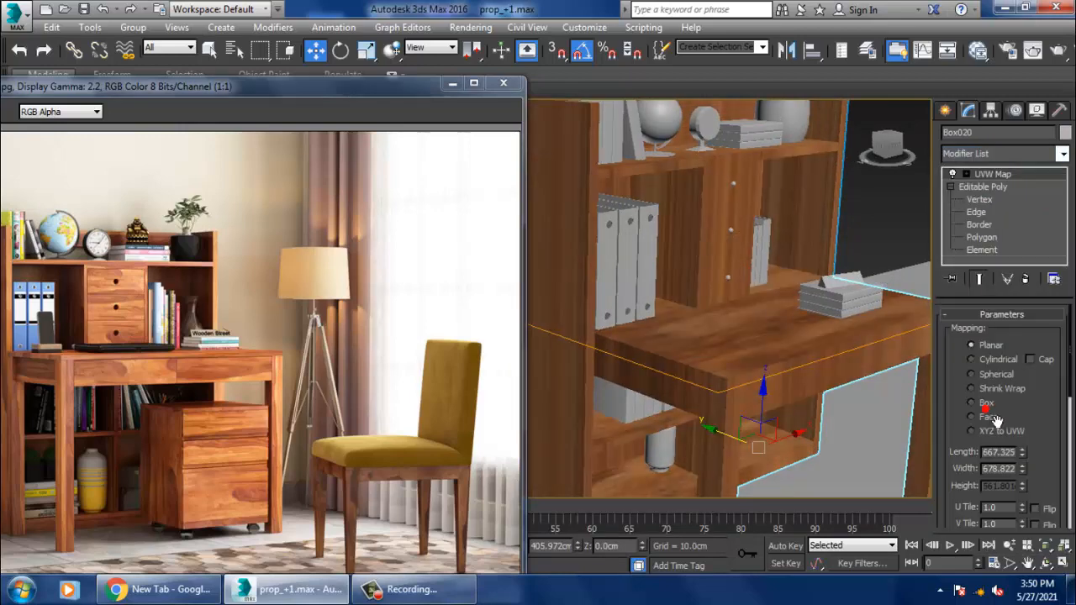
pyautogui.click(975, 404)
# Shrink the desk's UVW Map box to a length of about 160.158 cm and a height of about 157.304 cm
pyautogui.keyDown('alt'); pyautogui.moveTo(756, 361); pyautogui.dragTo(778, 302, button='middle'); pyautogui.keyUp('alt')
pyautogui.scroll(-4, 791, 315)
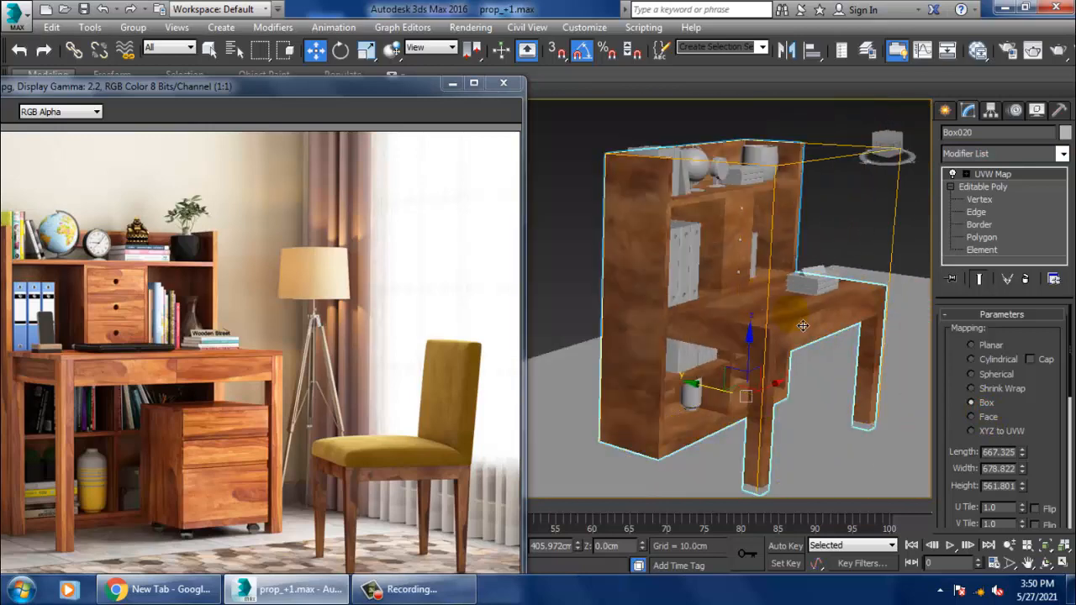
pyautogui.keyDown('alt'); pyautogui.moveTo(891, 370); pyautogui.dragTo(848, 378, button='middle'); pyautogui.keyUp('alt')
pyautogui.scroll(5, 828, 362)
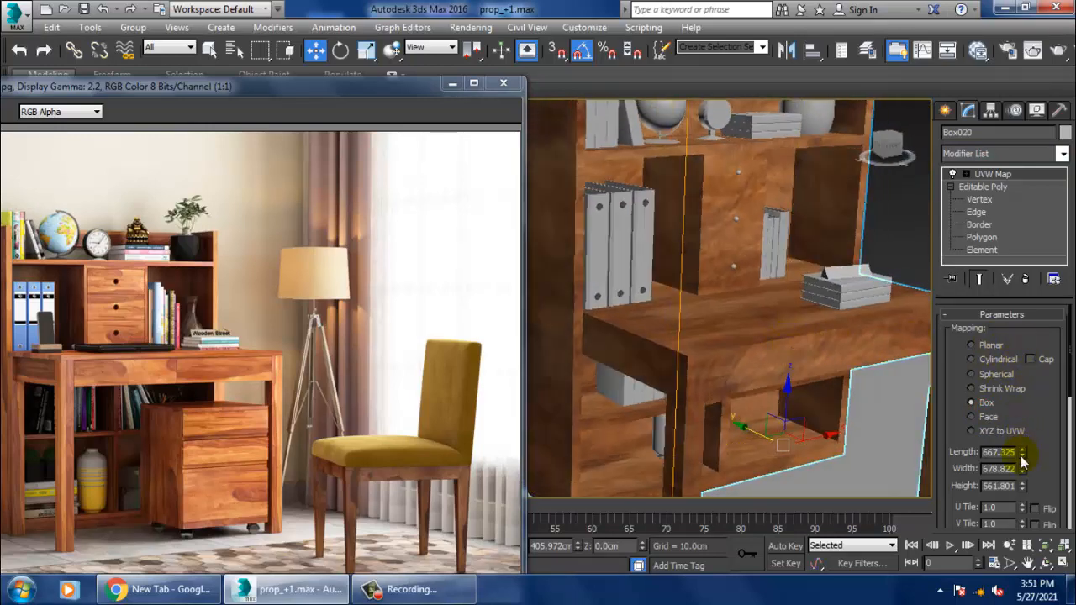
pyautogui.moveTo(1022, 454); pyautogui.dragTo(1050, 526)
pyautogui.keyDown('alt'); pyautogui.moveTo(844, 357); pyautogui.dragTo(817, 364, button='middle'); pyautogui.keyUp('alt')
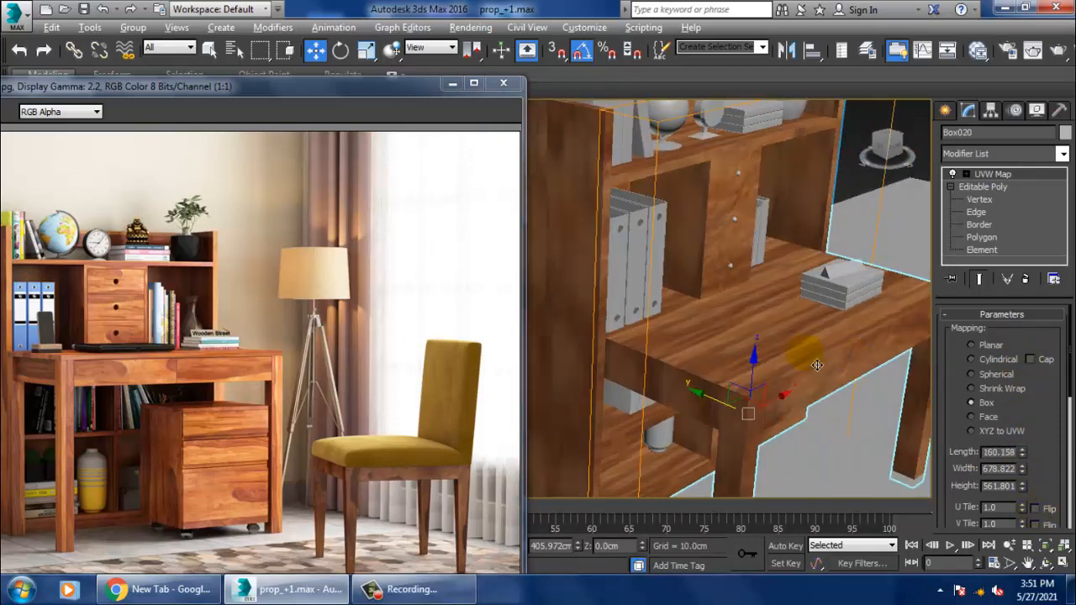
pyautogui.scroll(5, 817, 365)
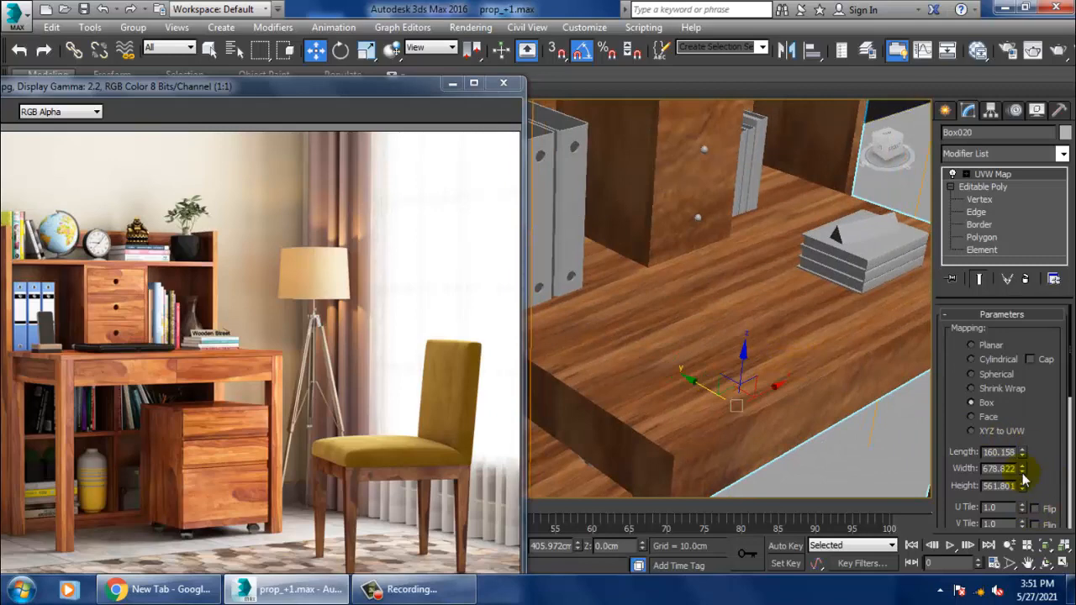
pyautogui.moveTo(1023, 472); pyautogui.dragTo(1048, 546)
pyautogui.moveTo(778, 363)
pyautogui.keyDown('alt'); pyautogui.mouseDown(button='middle')
pyautogui.moveTo(747, 315)
pyautogui.moveTo(776, 353)
pyautogui.mouseUp(button='middle'); pyautogui.keyUp('alt')
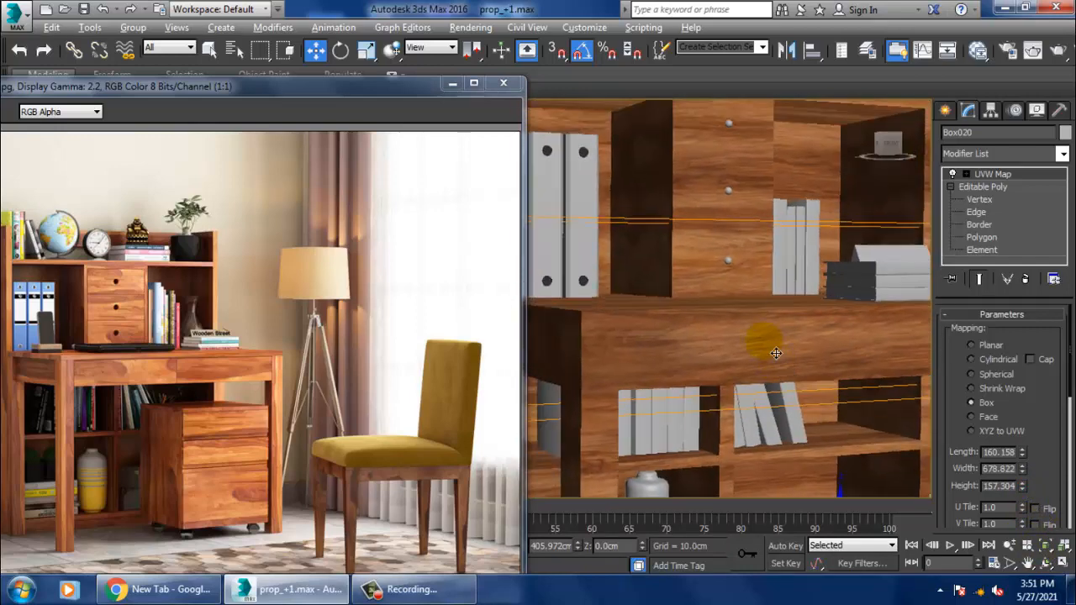
# Check the wood grain on the desk's sides and reduce the UVW Map height to about 80.225 cm
pyautogui.scroll(-6, 776, 354)
pyautogui.keyDown('alt'); pyautogui.moveTo(723, 139); pyautogui.dragTo(763, 331, button='middle'); pyautogui.keyUp('alt')
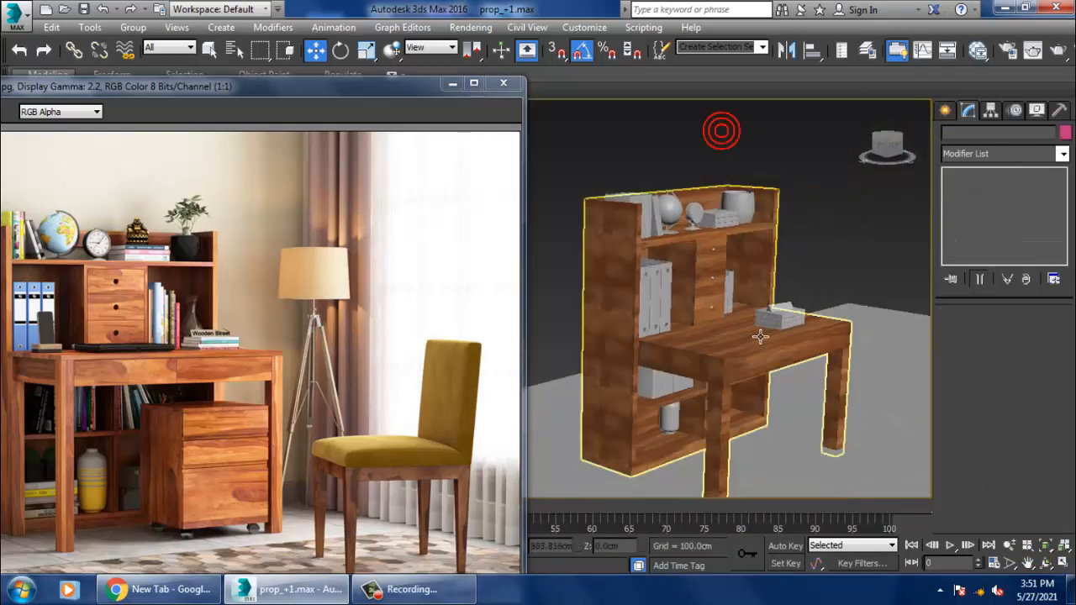
pyautogui.scroll(8, 763, 319)
pyautogui.scroll(-5, 697, 353)
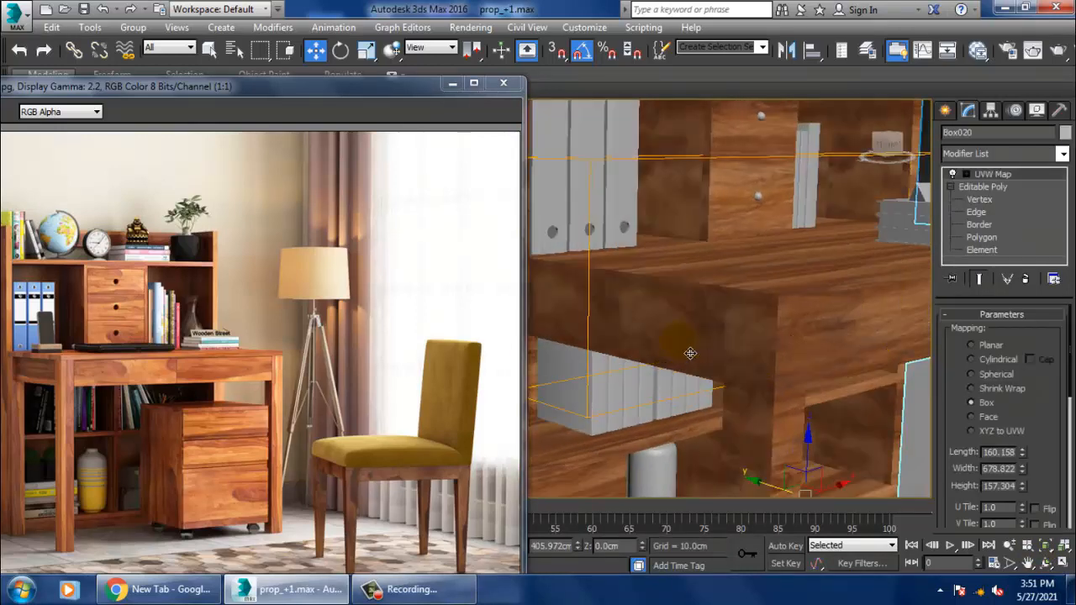
pyautogui.keyDown('alt'); pyautogui.moveTo(687, 356); pyautogui.dragTo(895, 376, button='middle'); pyautogui.keyUp('alt')
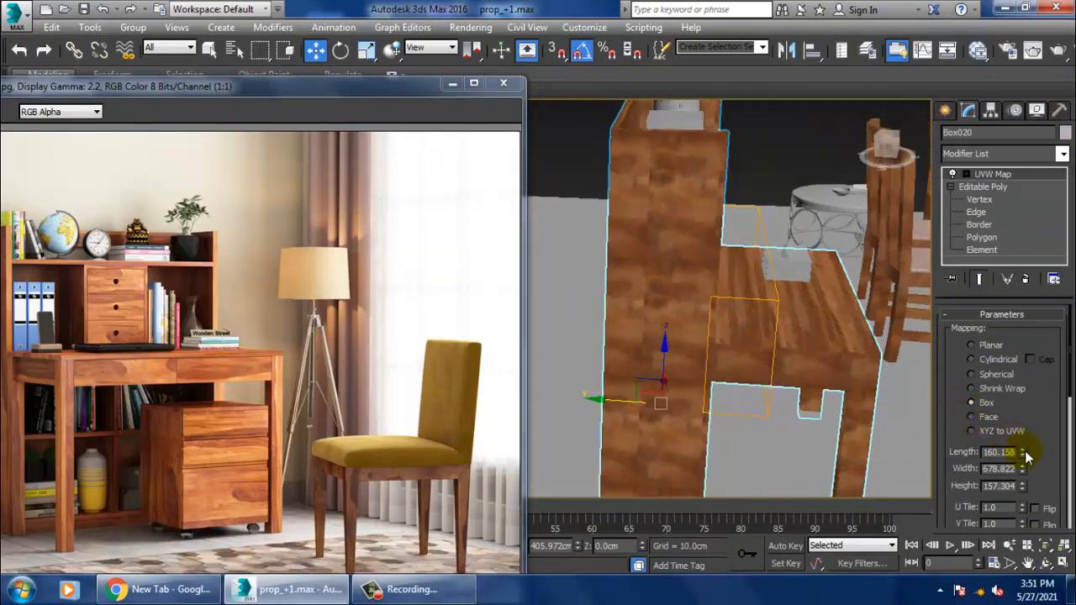
pyautogui.moveTo(1024, 451); pyautogui.dragTo(1025, 433)
pyautogui.moveTo(1023, 495); pyautogui.dragTo(1045, 533)
pyautogui.keyDown('alt'); pyautogui.moveTo(829, 372); pyautogui.dragTo(785, 336, button='middle'); pyautogui.keyUp('alt')
pyautogui.scroll(2, 742, 368)
pyautogui.scroll(-5, 761, 420)
pyautogui.scroll(3, 770, 326)
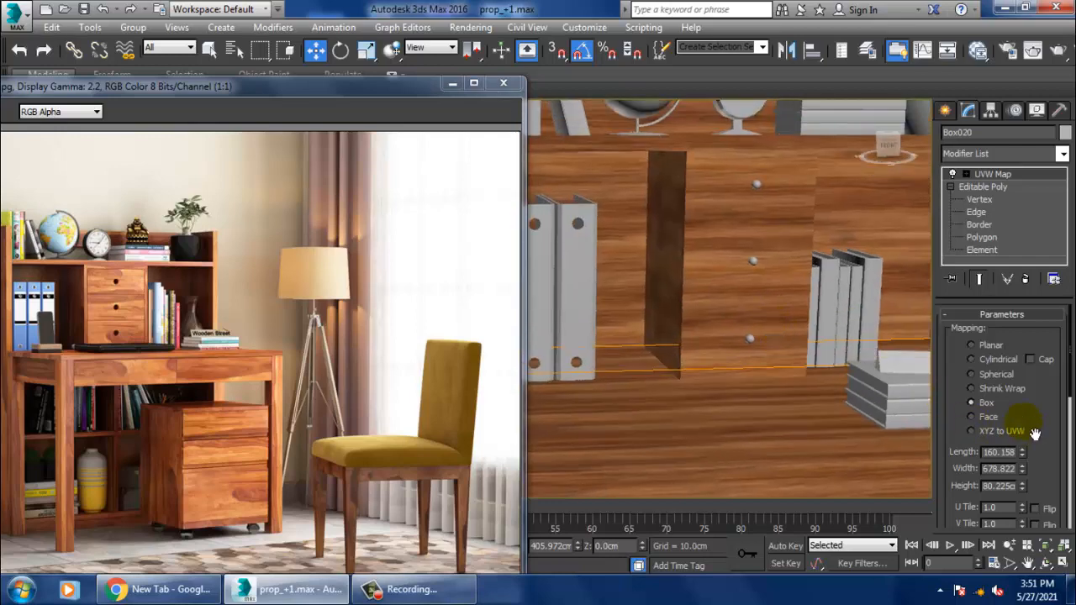
# Examine the wood grain across the desk's shelves, drawers and tabletop, along with the untextured objects standing on it
pyautogui.click(953, 175)
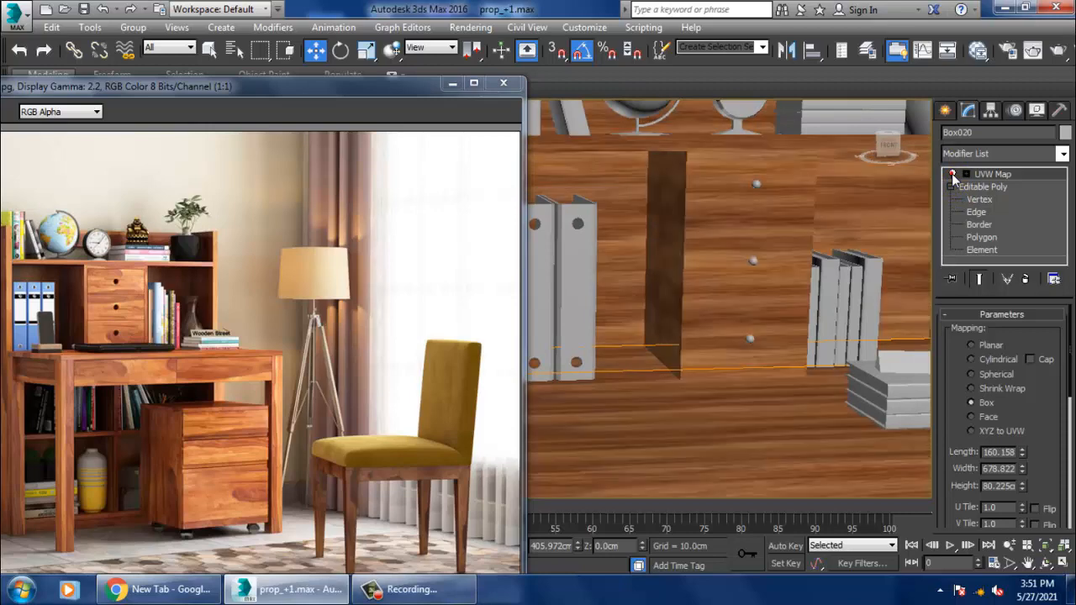
pyautogui.moveTo(894, 213); pyautogui.dragTo(805, 291, button='middle')
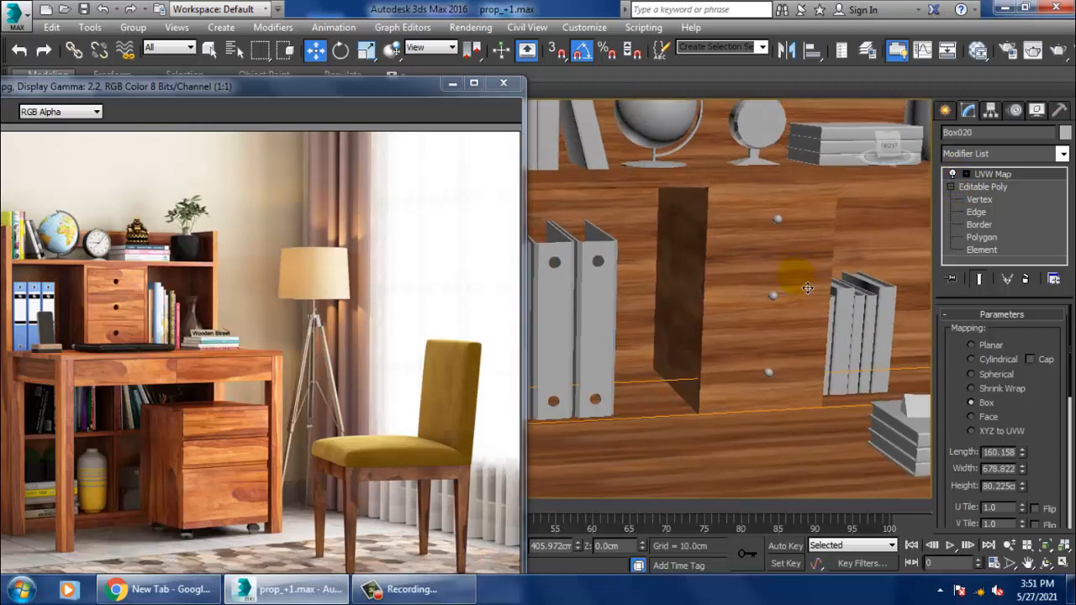
pyautogui.scroll(-4, 804, 291)
pyautogui.scroll(4, 819, 328)
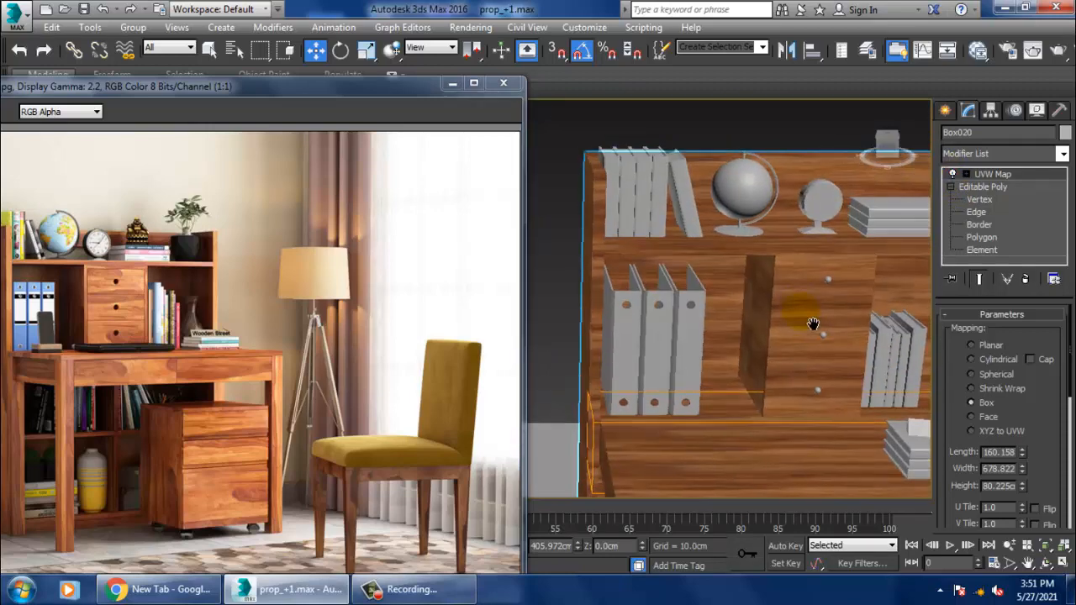
pyautogui.moveTo(807, 290); pyautogui.dragTo(839, 110, button='middle')
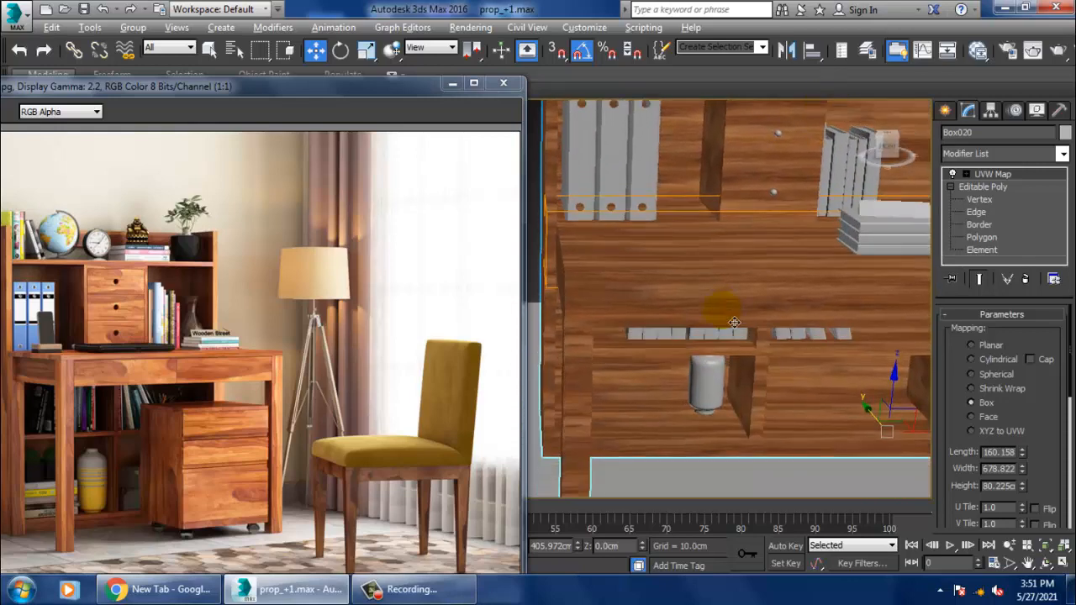
pyautogui.keyDown('alt'); pyautogui.moveTo(734, 322); pyautogui.dragTo(772, 364, button='middle'); pyautogui.keyUp('alt')
pyautogui.scroll(2, 785, 266)
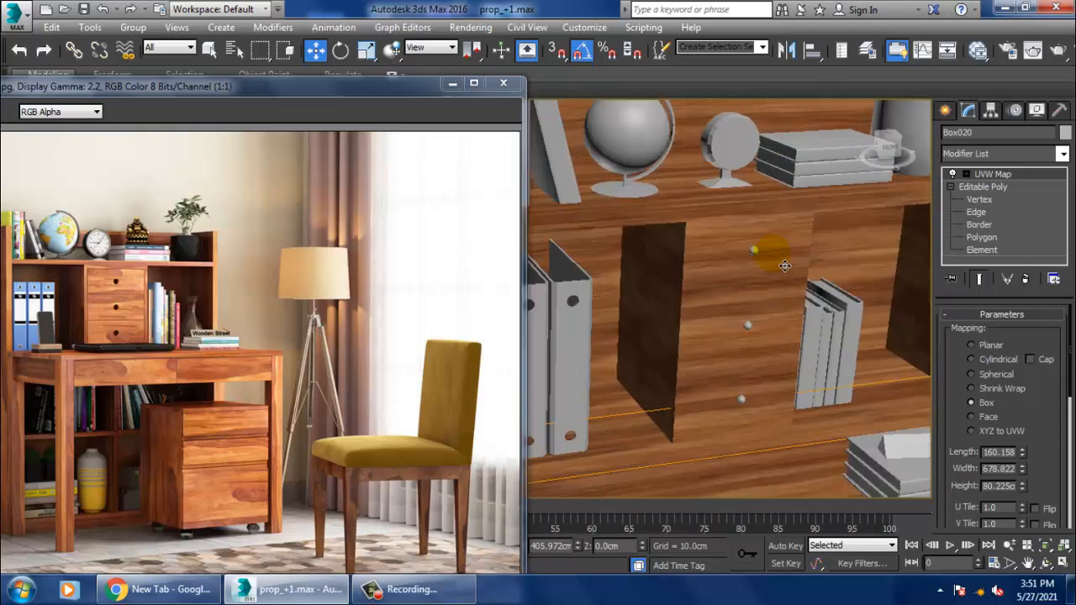
pyautogui.scroll(-6, 775, 286)
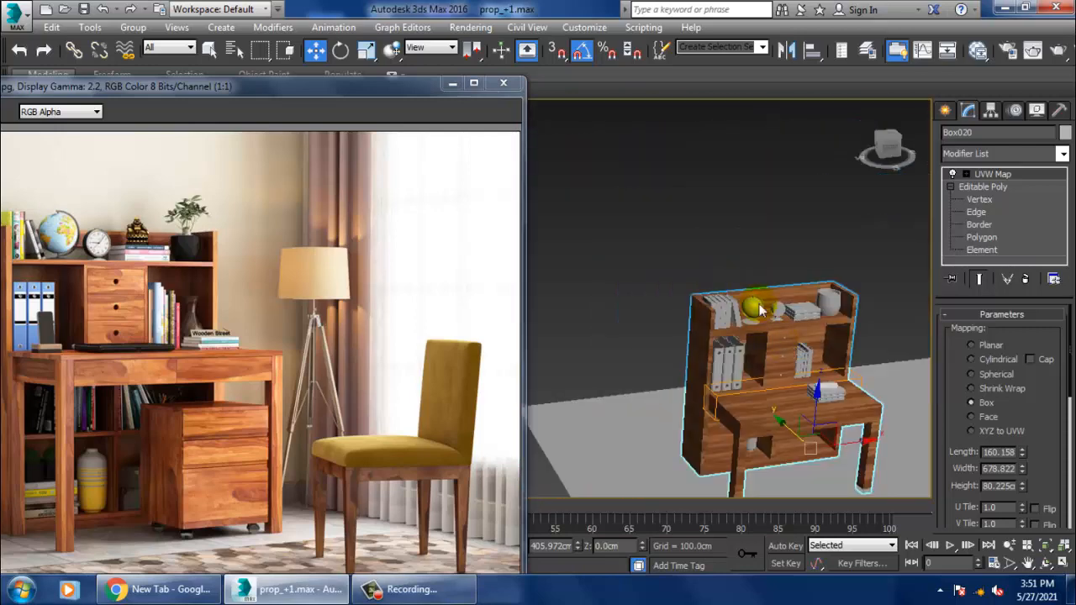
pyautogui.click(760, 309)
pyautogui.scroll(6, 777, 357)
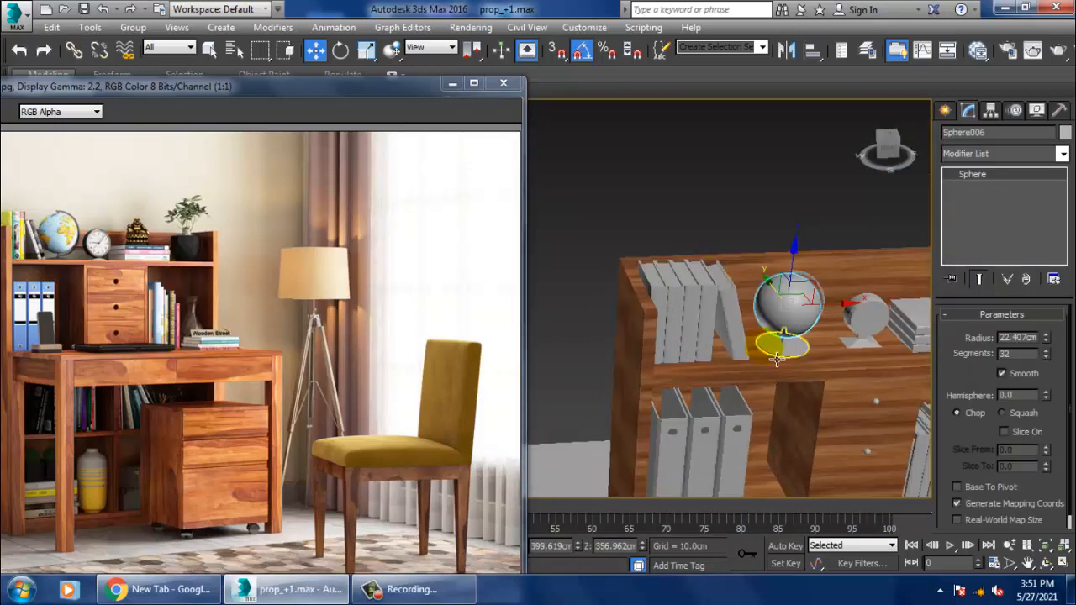
pyautogui.keyDown('alt'); pyautogui.moveTo(778, 357); pyautogui.dragTo(622, 349, button='middle'); pyautogui.keyUp('alt')
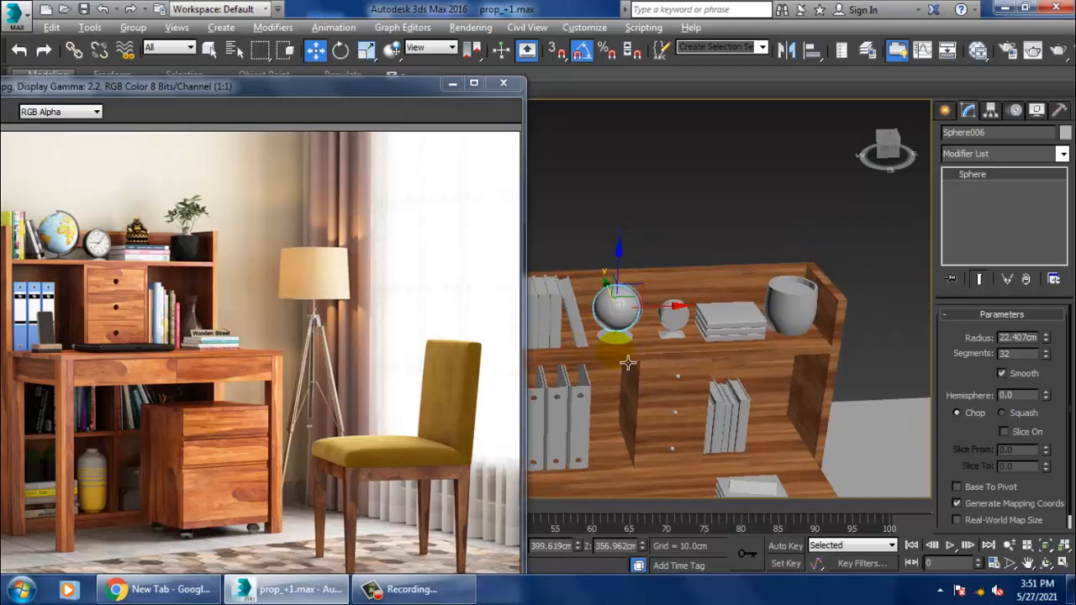
pyautogui.scroll(8, 628, 362)
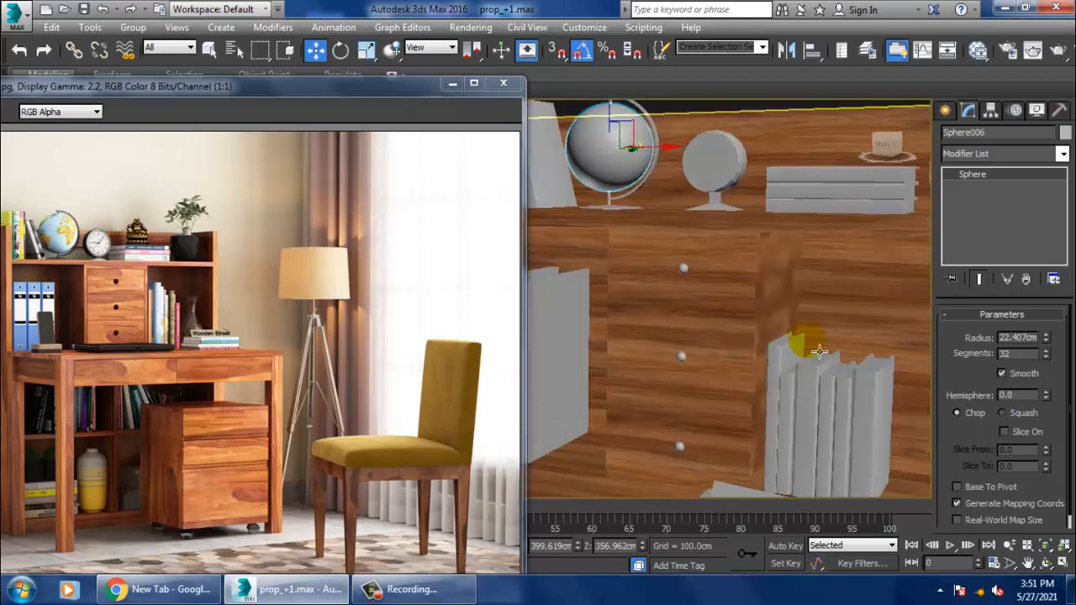
pyautogui.moveTo(820, 352); pyautogui.dragTo(771, 272, button='middle')
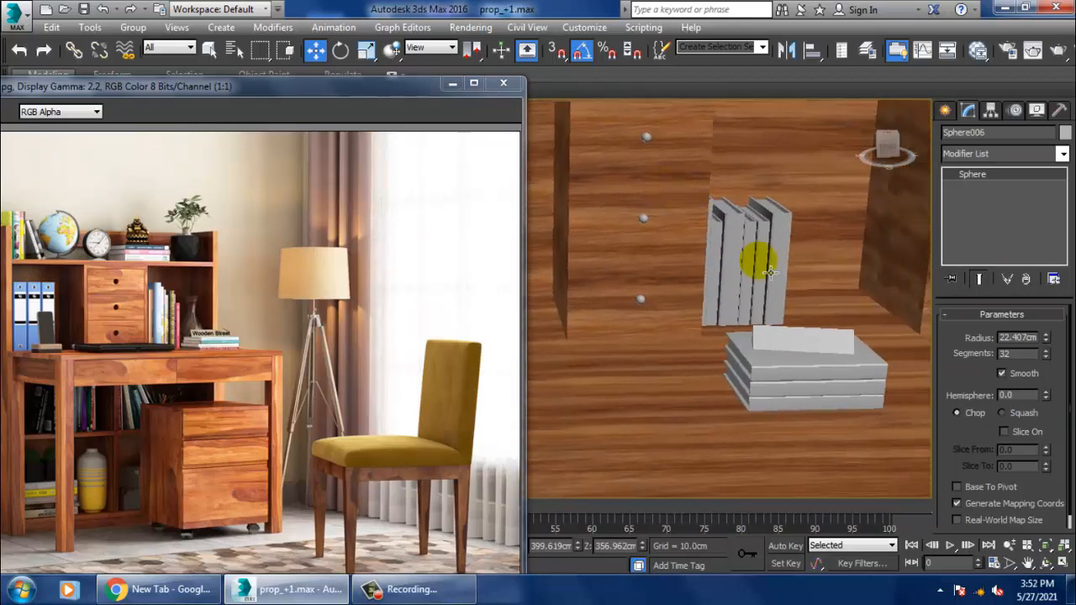
# Select the three stacked books on the desktop and assign the existing books material to them
pyautogui.scroll(2, 773, 277)
pyautogui.click(792, 384)
pyautogui.keyDown('ctrl'); pyautogui.click(792, 407); pyautogui.keyUp('ctrl')
pyautogui.keyDown('ctrl'); pyautogui.click(791, 431); pyautogui.keyUp('ctrl')
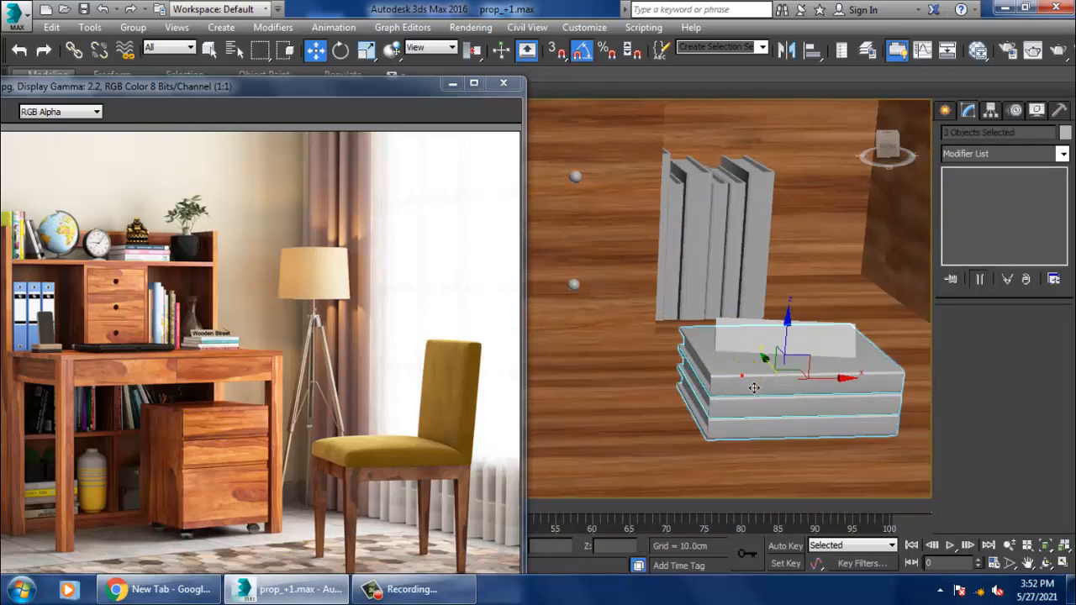
pyautogui.press('m')
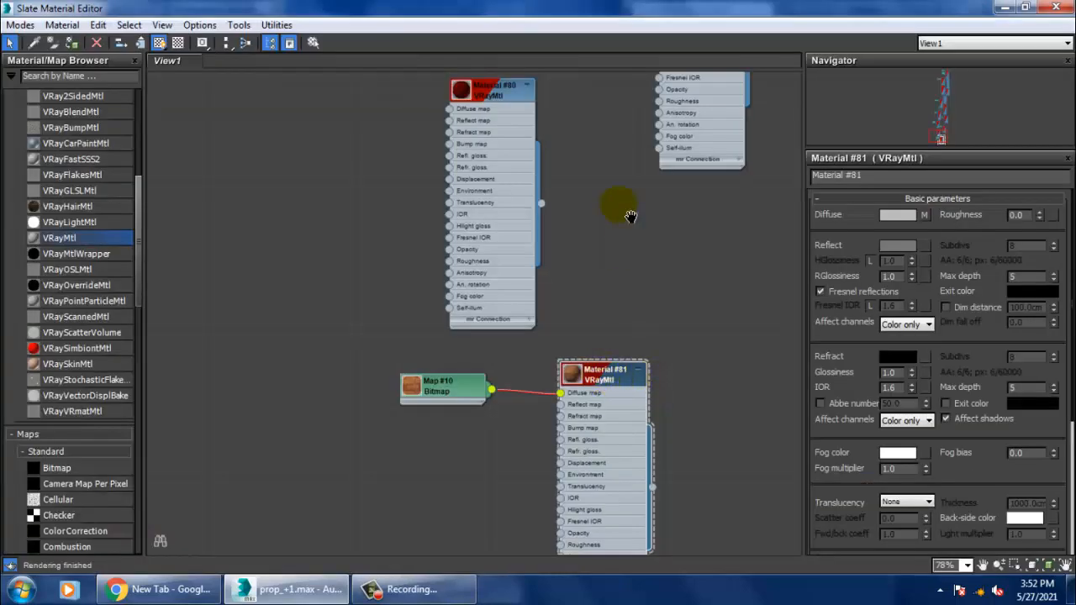
pyautogui.moveTo(460, 438); pyautogui.dragTo(488, 400, button='middle')
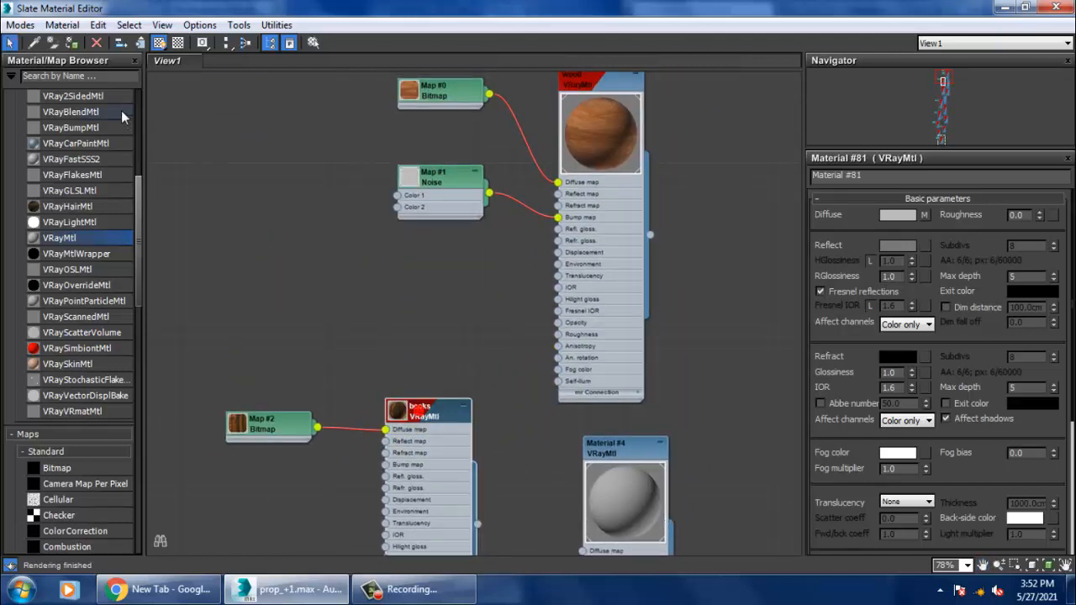
pyautogui.click(73, 42)
pyautogui.click(1006, 9)
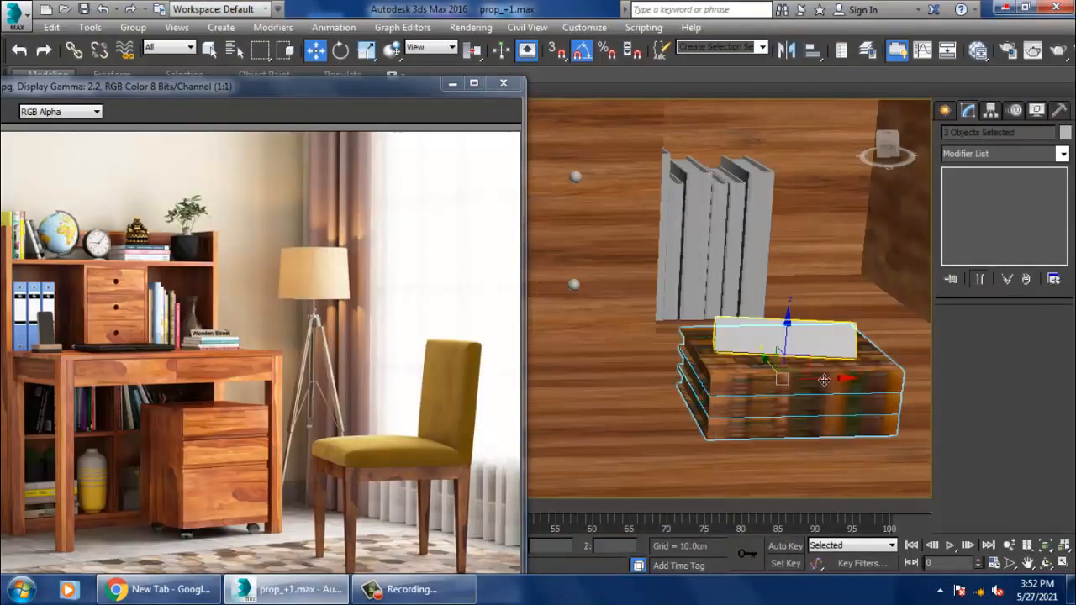
# Try a planar UVW Map modifier on the three stacked books and delete it from them
pyautogui.scroll(4, 823, 336)
pyautogui.keyDown('alt'); pyautogui.moveTo(826, 339); pyautogui.dragTo(856, 311, button='middle'); pyautogui.keyUp('alt')
pyautogui.click(1000, 154)
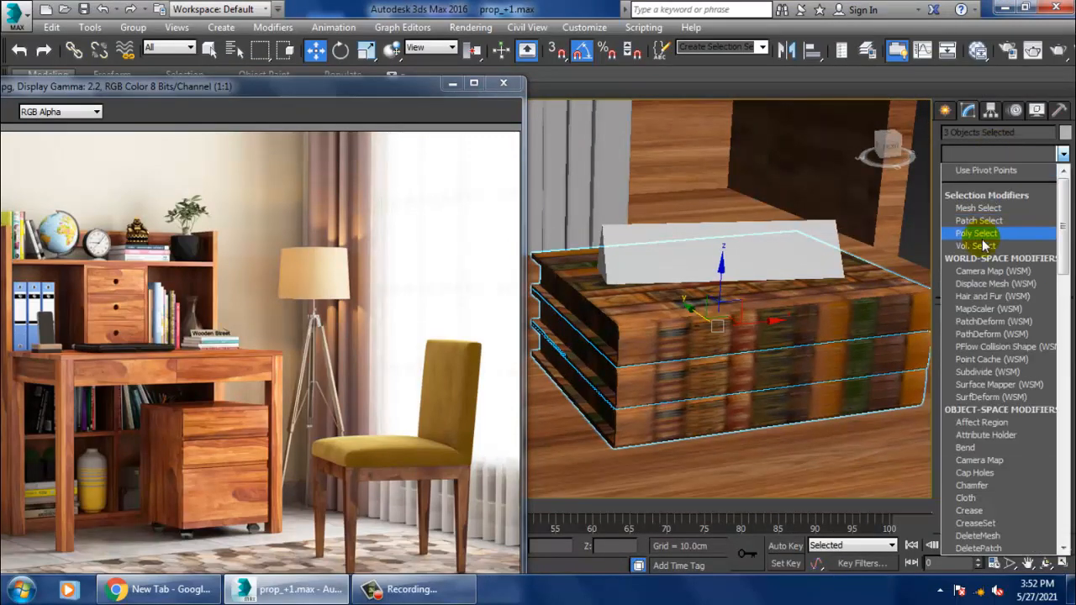
pyautogui.scroll(-15, 982, 243)
pyautogui.click(985, 410)
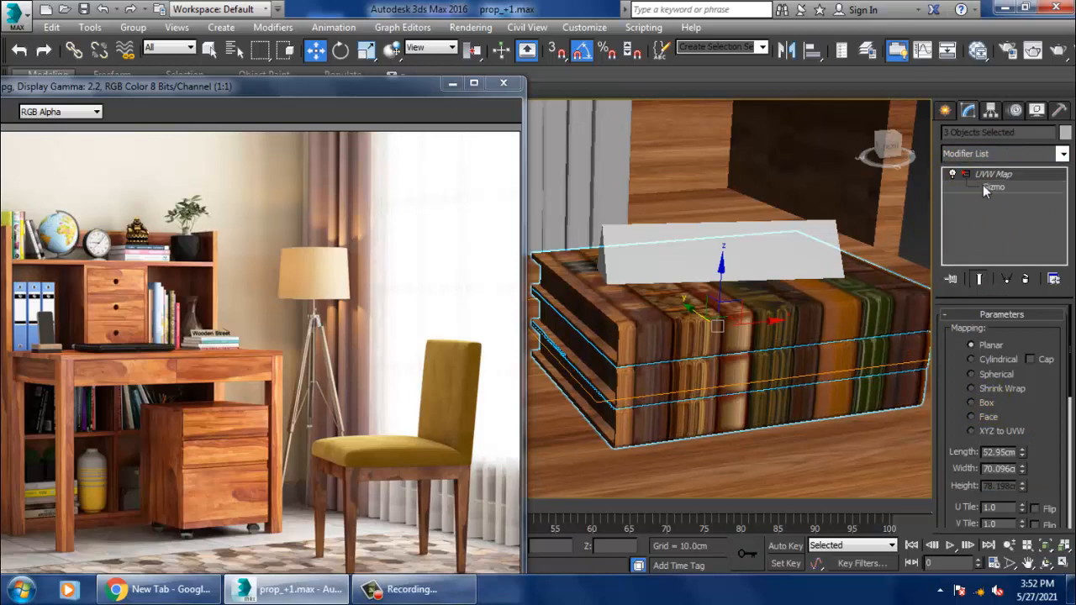
pyautogui.click(986, 187)
pyautogui.moveTo(1022, 467)
pyautogui.mouseDown()
pyautogui.moveTo(1036, 468)
pyautogui.moveTo(1034, 441)
pyautogui.moveTo(1030, 482)
pyautogui.mouseUp()
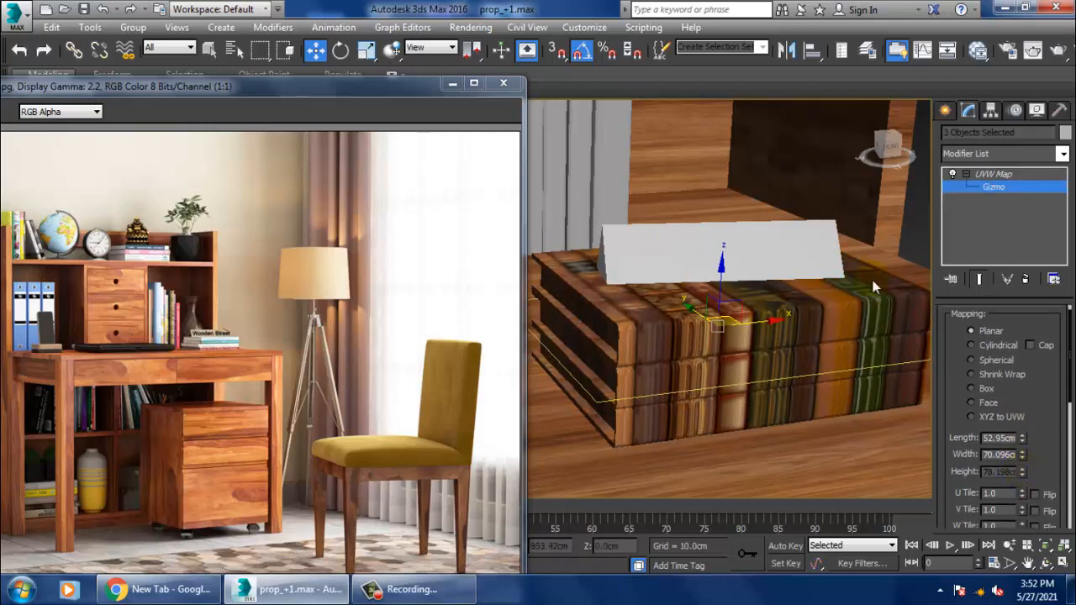
pyautogui.click(1024, 279)
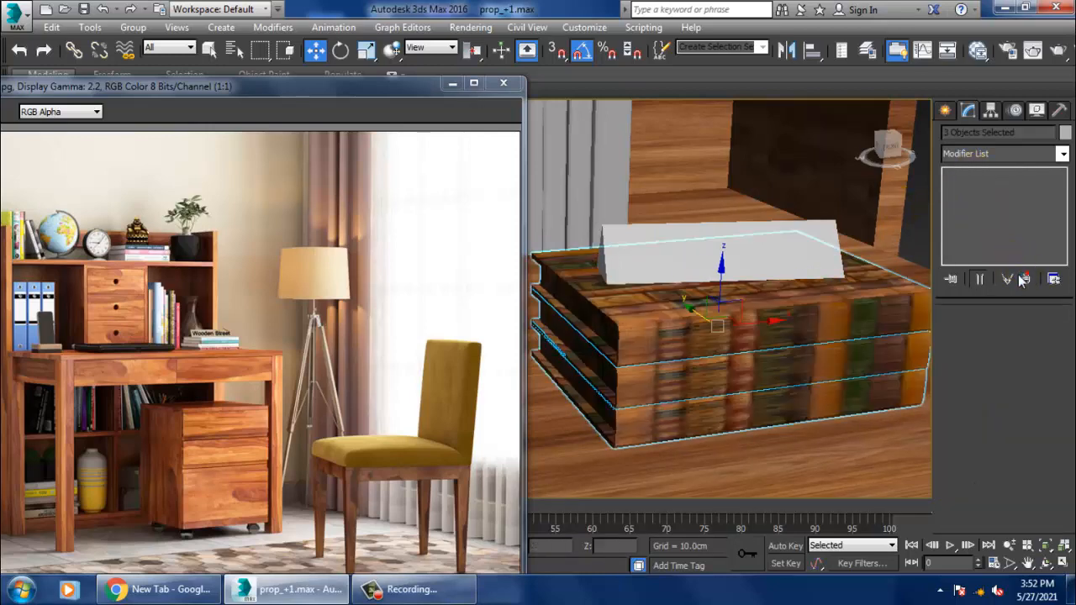
# Attach the two lower books of the stack to the top book as one editable poly
pyautogui.click(779, 321)
pyautogui.scroll(-5, 977, 483)
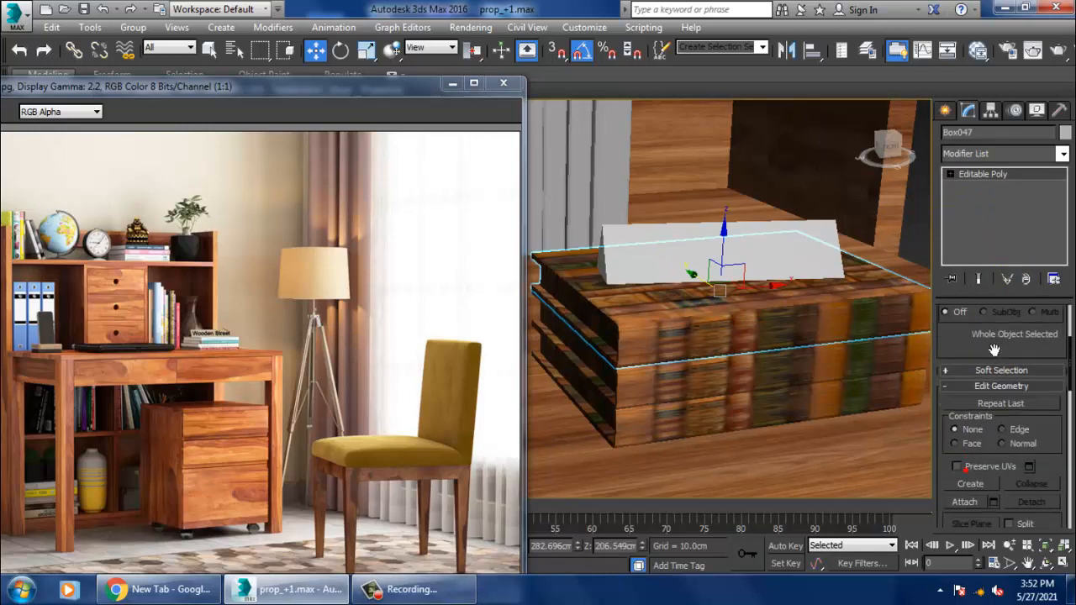
pyautogui.click(784, 424)
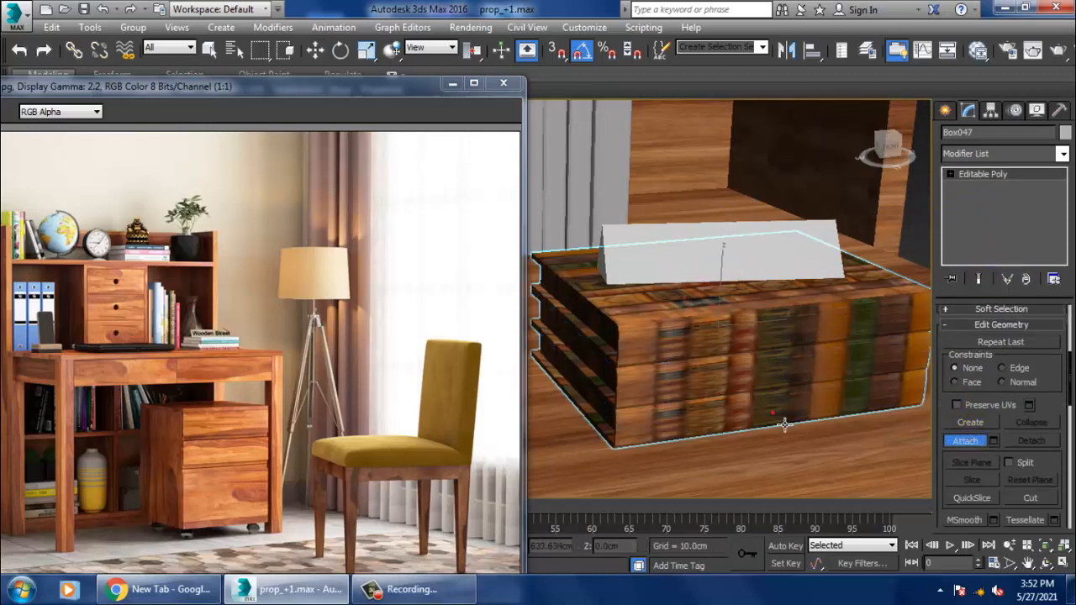
# Finish attaching the books and apply a UVW Map modifier to the merged stack with Box mapping and a height of about 22.17 cm
pyautogui.rightClick(803, 414)
pyautogui.click(1008, 153)
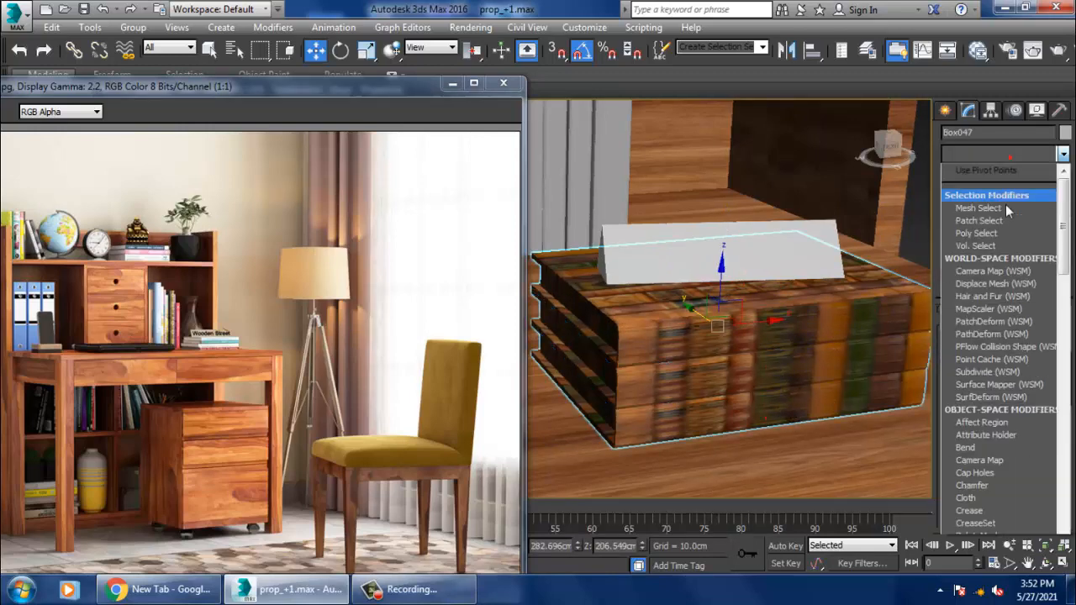
pyautogui.scroll(-5, 1002, 234)
pyautogui.click(999, 408)
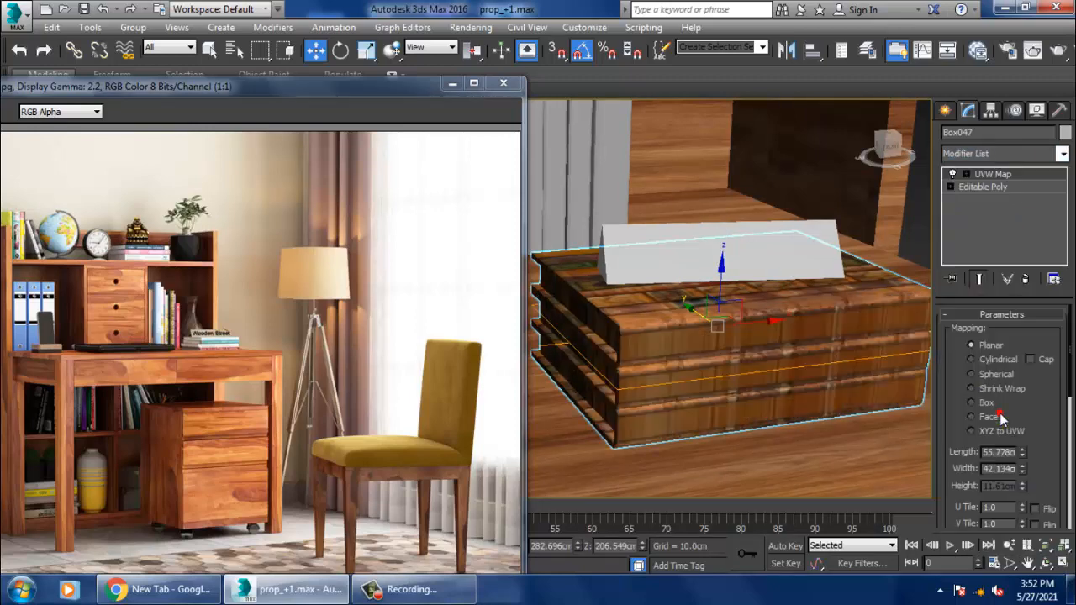
pyautogui.click(987, 404)
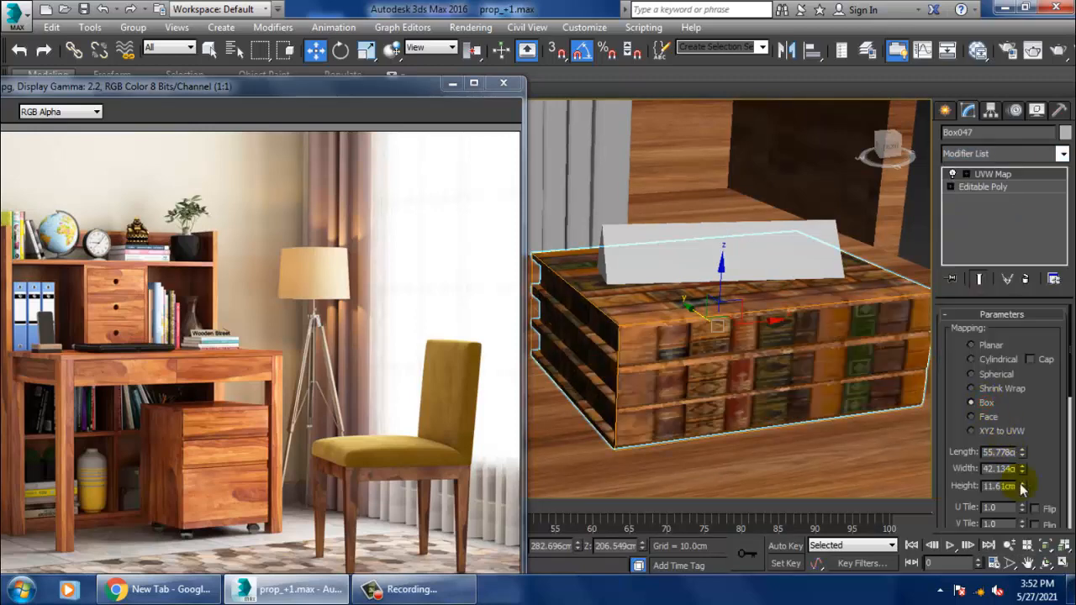
pyautogui.moveTo(1023, 489); pyautogui.dragTo(1033, 423)
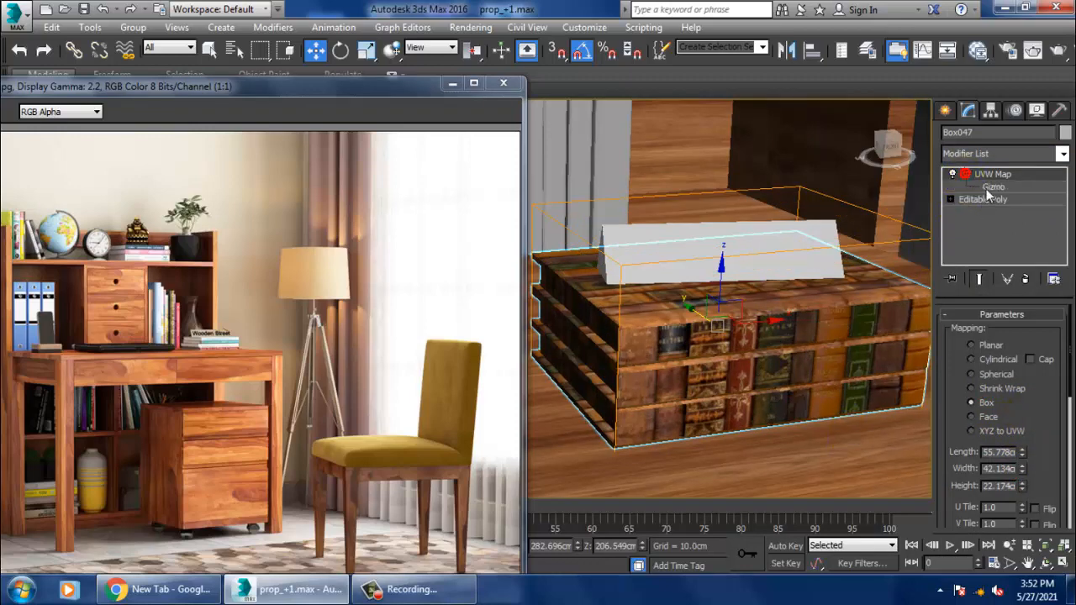
# Rotate the book stack's UVW Map gizmo upright so the texture turns on the books' sides
pyautogui.click(986, 189)
pyautogui.press('e')
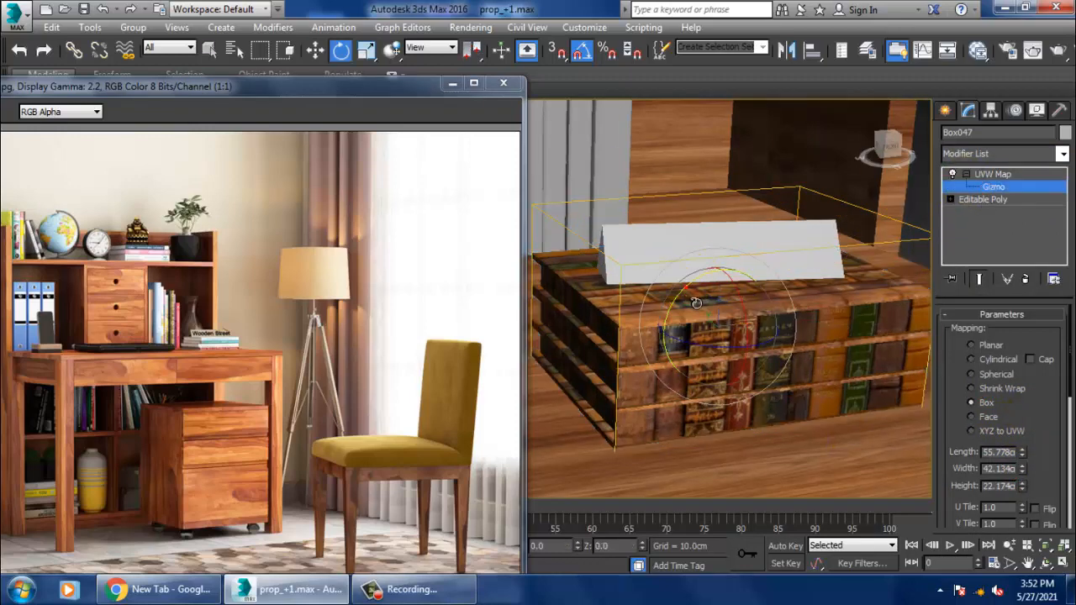
pyautogui.moveTo(696, 303); pyautogui.dragTo(690, 305)
pyautogui.press('w')
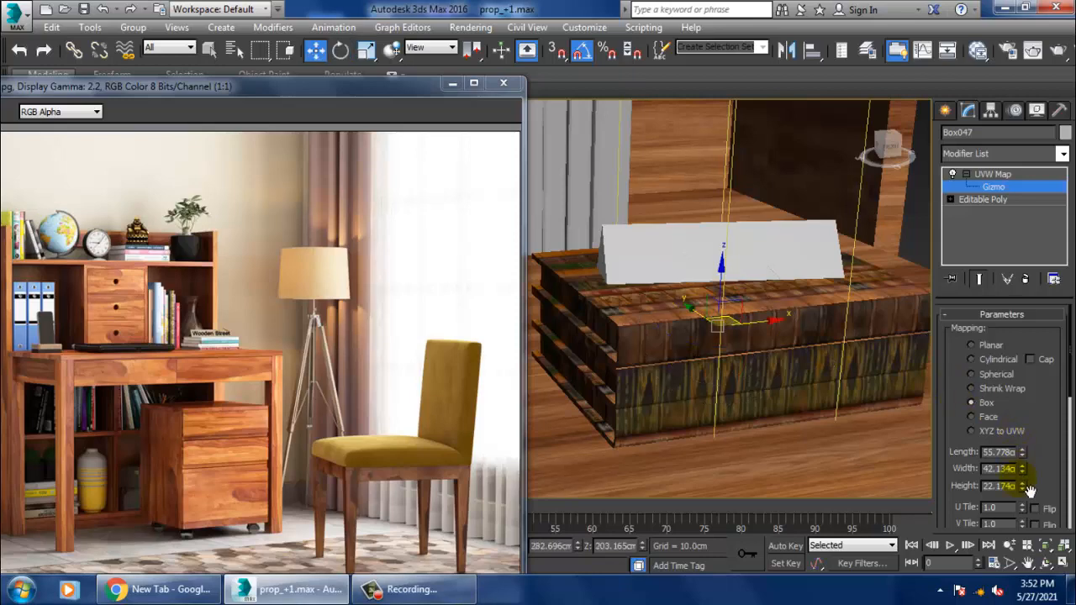
pyautogui.moveTo(1030, 490)
pyautogui.mouseDown()
pyautogui.moveTo(1026, 478)
pyautogui.moveTo(1044, 523)
pyautogui.moveTo(1043, 486)
pyautogui.mouseUp()
pyautogui.hotkey('ctrl', 'z')
# Fit the mapping gizmo to the book stack and set its length to about 35.5 cm
pyautogui.keyDown('alt'); pyautogui.moveTo(834, 441); pyautogui.dragTo(758, 356, button='middle'); pyautogui.keyUp('alt')
pyautogui.scroll(-5, 1060, 480)
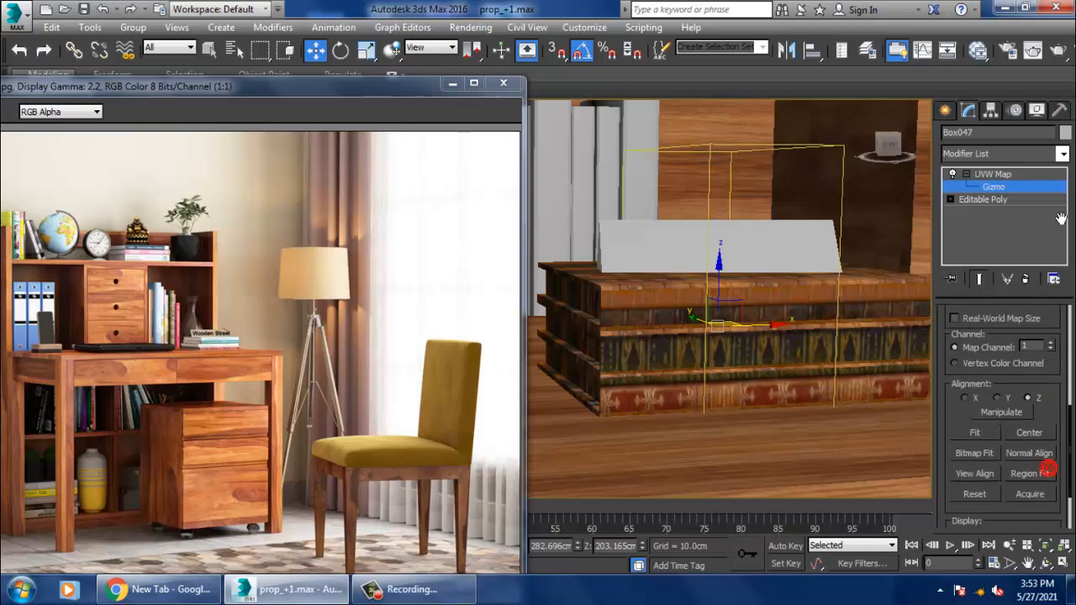
pyautogui.click(977, 411)
pyautogui.keyDown('alt'); pyautogui.moveTo(832, 377); pyautogui.dragTo(846, 385, button='middle'); pyautogui.keyUp('alt')
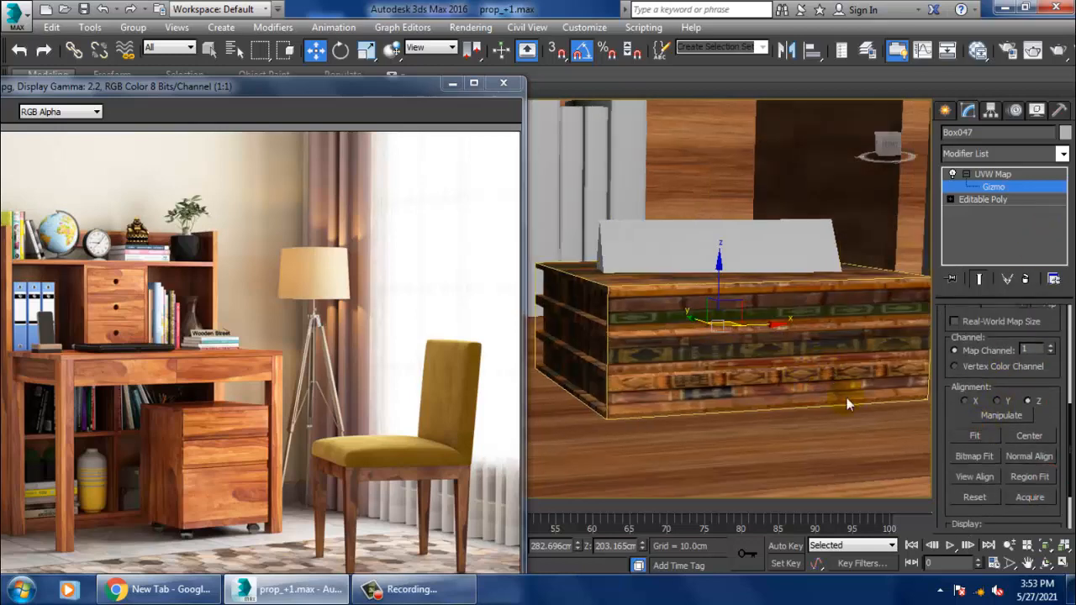
pyautogui.scroll(5, 1013, 382)
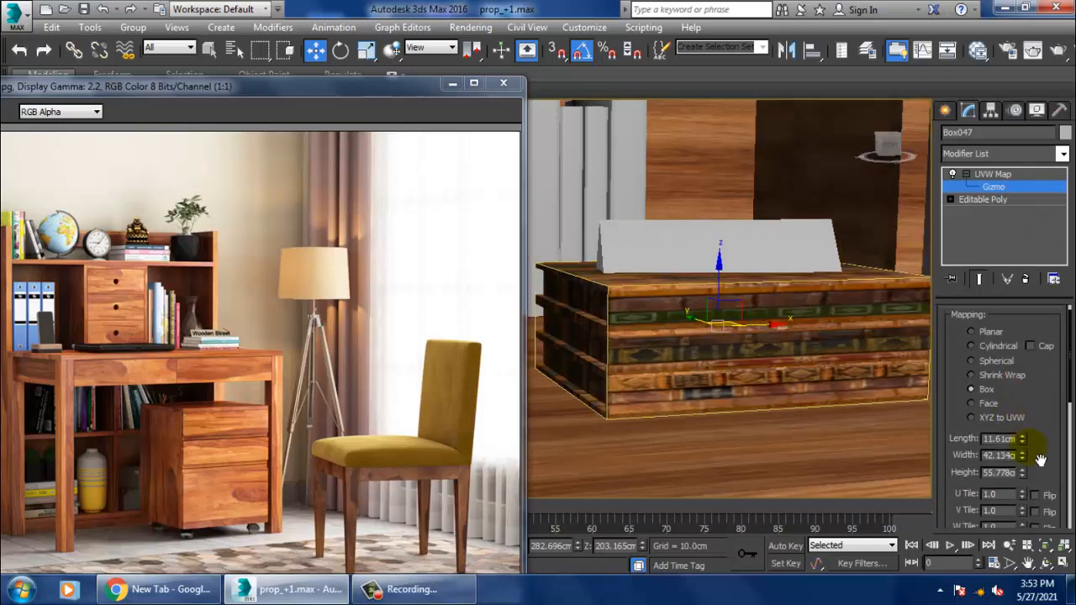
pyautogui.moveTo(1021, 452); pyautogui.dragTo(1009, 284)
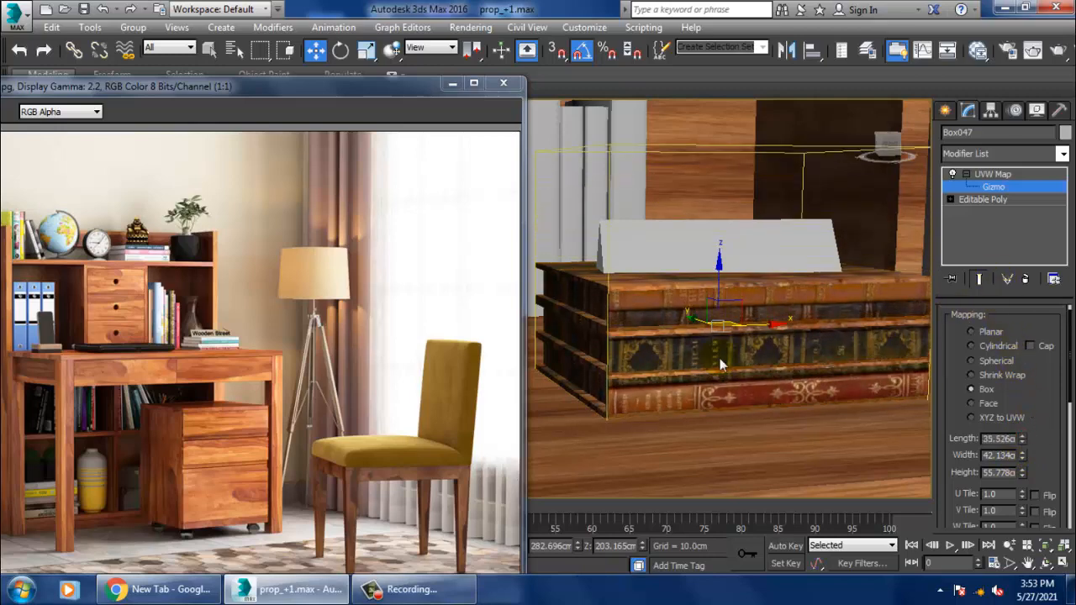
# Convert the mapped book stack to an editable poly
pyautogui.keyDown('alt'); pyautogui.moveTo(720, 361); pyautogui.dragTo(764, 353, button='middle'); pyautogui.keyUp('alt')
pyautogui.scroll(-3, 764, 354)
pyautogui.keyDown('alt'); pyautogui.moveTo(811, 198); pyautogui.dragTo(778, 344, button='middle'); pyautogui.keyUp('alt')
pyautogui.rightClick(603, 324)
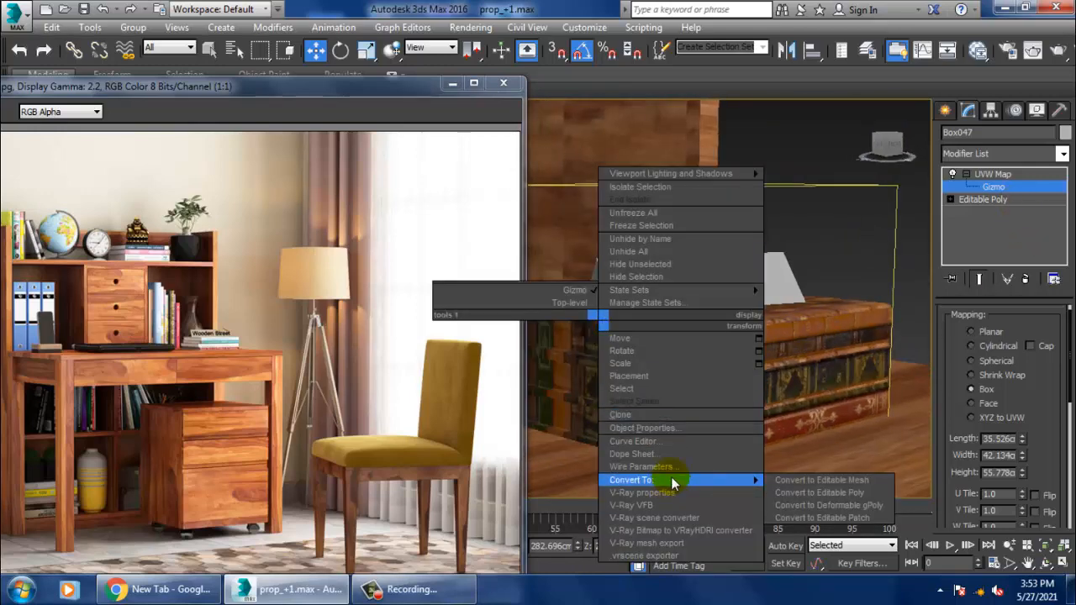
pyautogui.moveTo(696, 482)
pyautogui.click(820, 493)
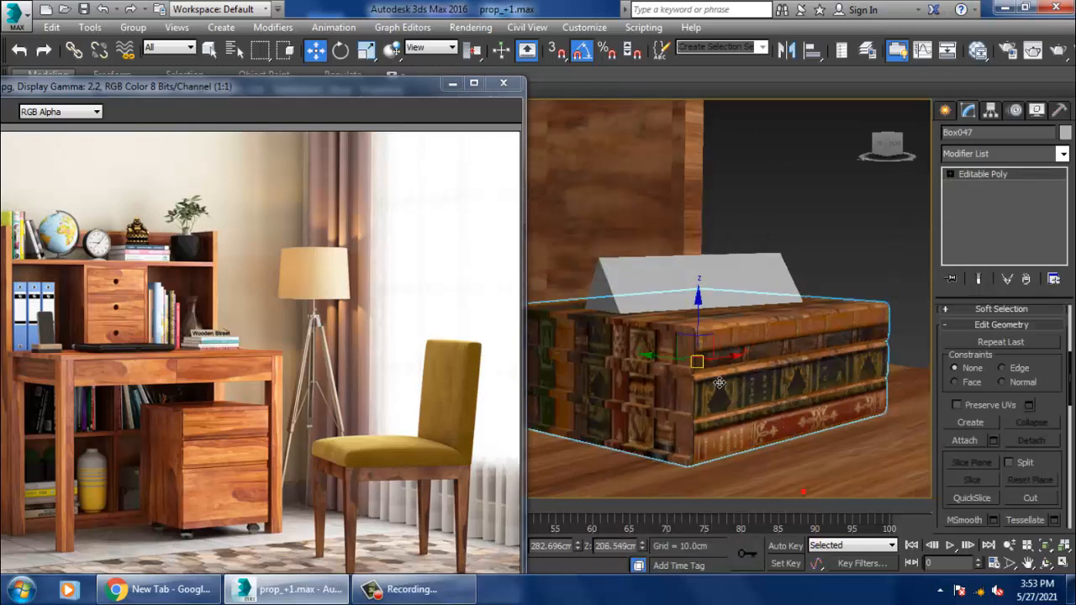
# Display edged and shaded selected faces, and select the recessed page polygons of all three books on one side
pyautogui.keyDown('alt'); pyautogui.moveTo(740, 353); pyautogui.dragTo(770, 349, button='middle'); pyautogui.keyUp('alt')
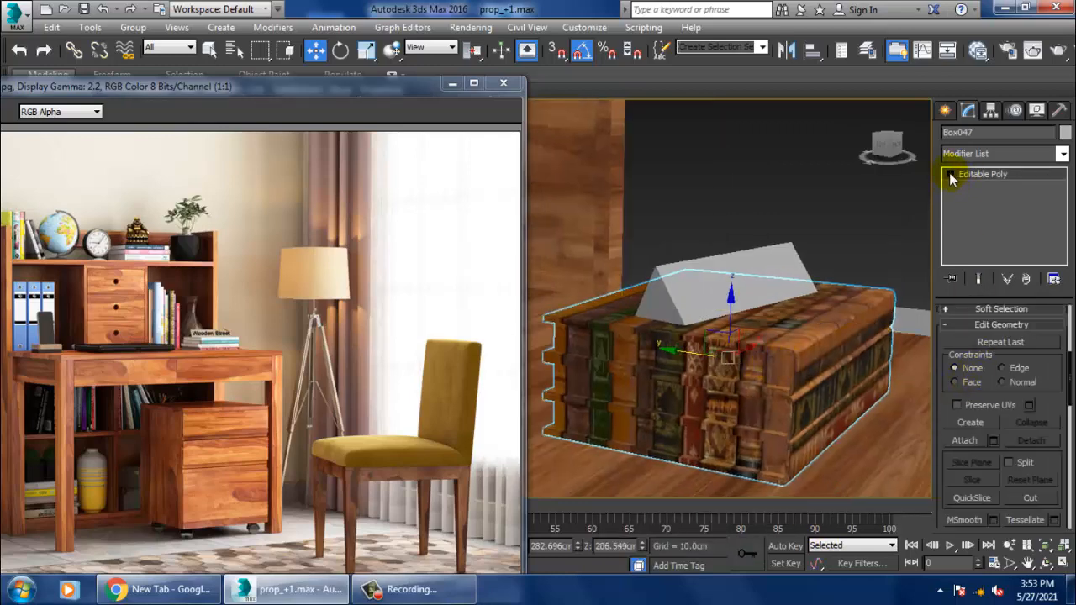
pyautogui.click(982, 224)
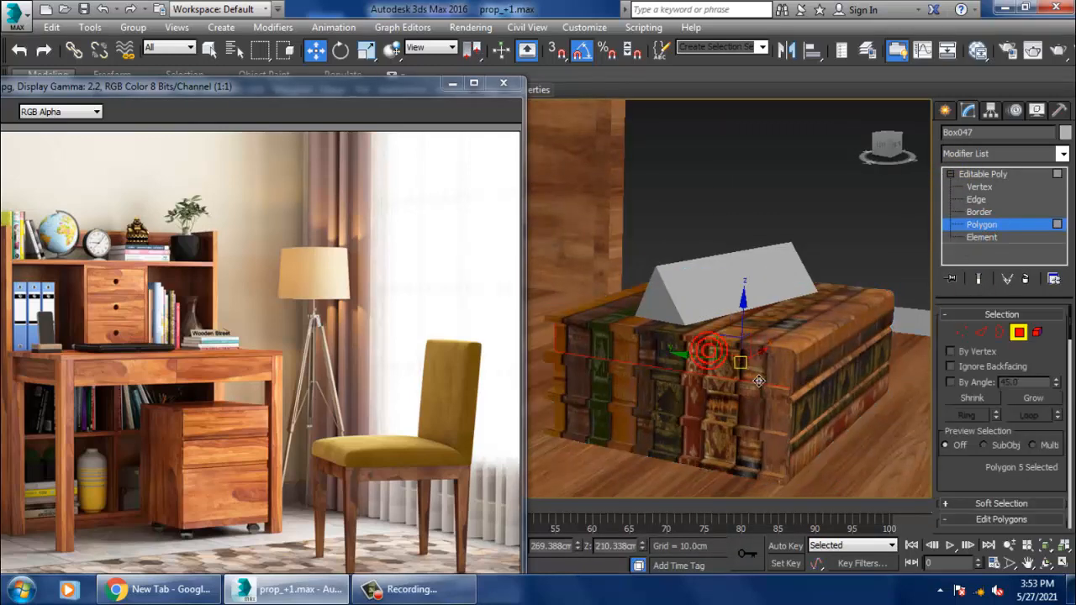
pyautogui.press('F4')
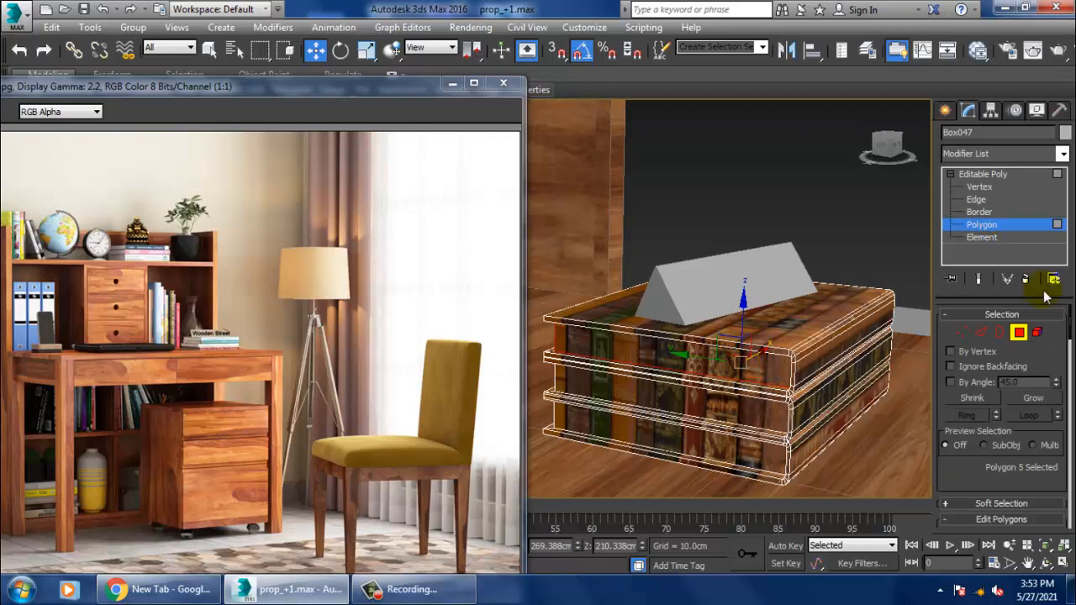
pyautogui.click(816, 247)
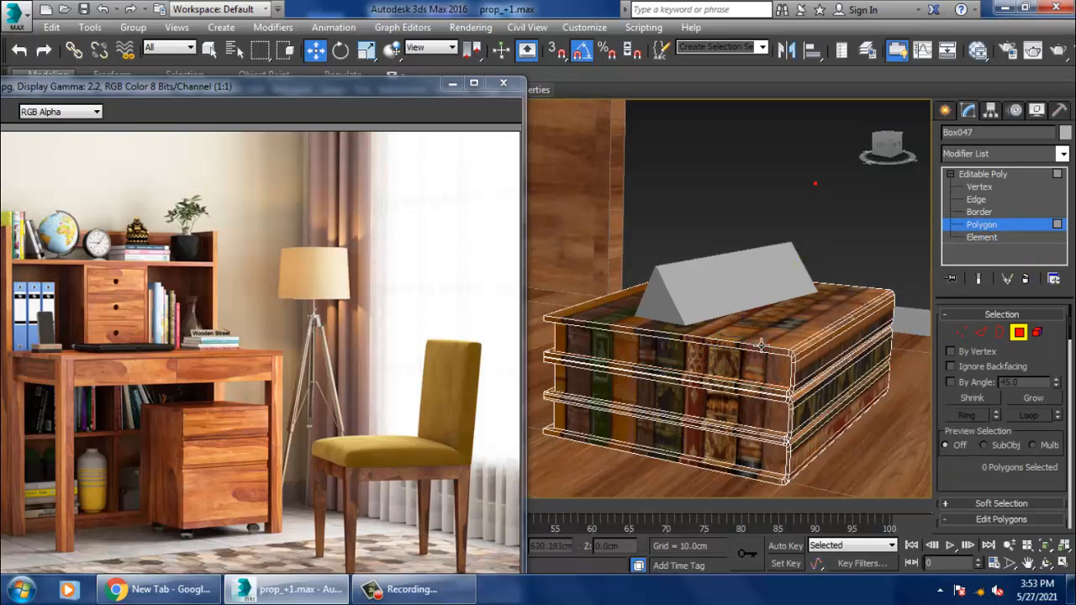
pyautogui.press('F2')
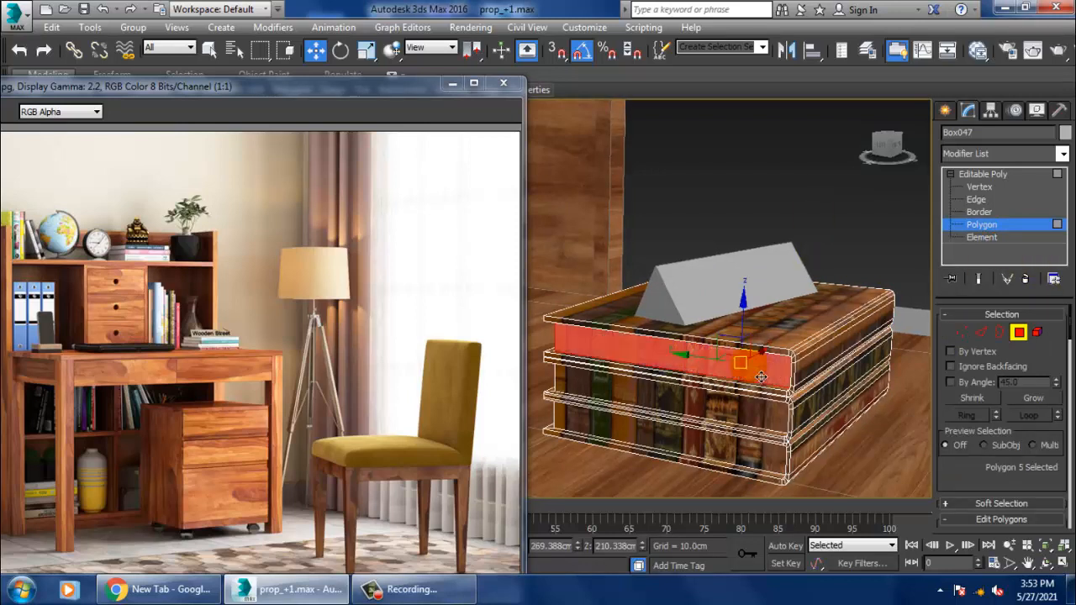
pyautogui.keyDown('ctrl'); pyautogui.click(754, 411); pyautogui.keyUp('ctrl')
pyautogui.keyDown('ctrl'); pyautogui.click(729, 465); pyautogui.keyUp('ctrl')
# Isolate the book stack and add the recessed page polygons on the two remaining open sides of all three books to the selection
pyautogui.keyDown('alt'); pyautogui.moveTo(664, 422); pyautogui.dragTo(706, 417, button='middle'); pyautogui.keyUp('alt')
pyautogui.keyDown('alt'); pyautogui.moveTo(565, 378); pyautogui.dragTo(611, 375, button='middle'); pyautogui.keyUp('alt')
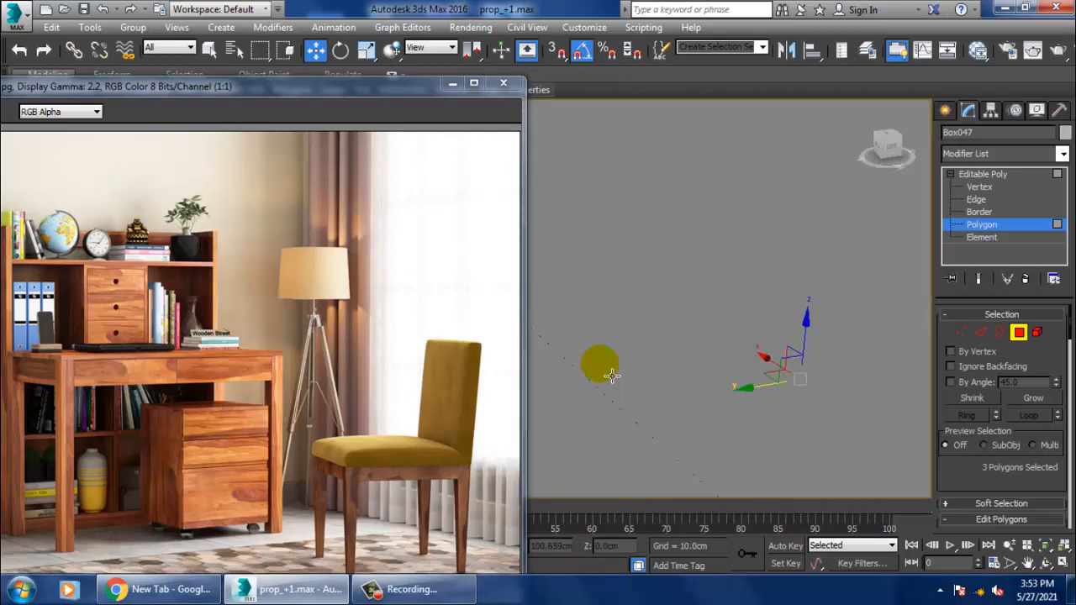
pyautogui.press('z')
pyautogui.scroll(-5, 720, 387)
pyautogui.keyDown('alt'); pyautogui.moveTo(720, 387); pyautogui.dragTo(858, 391, button='middle'); pyautogui.keyUp('alt')
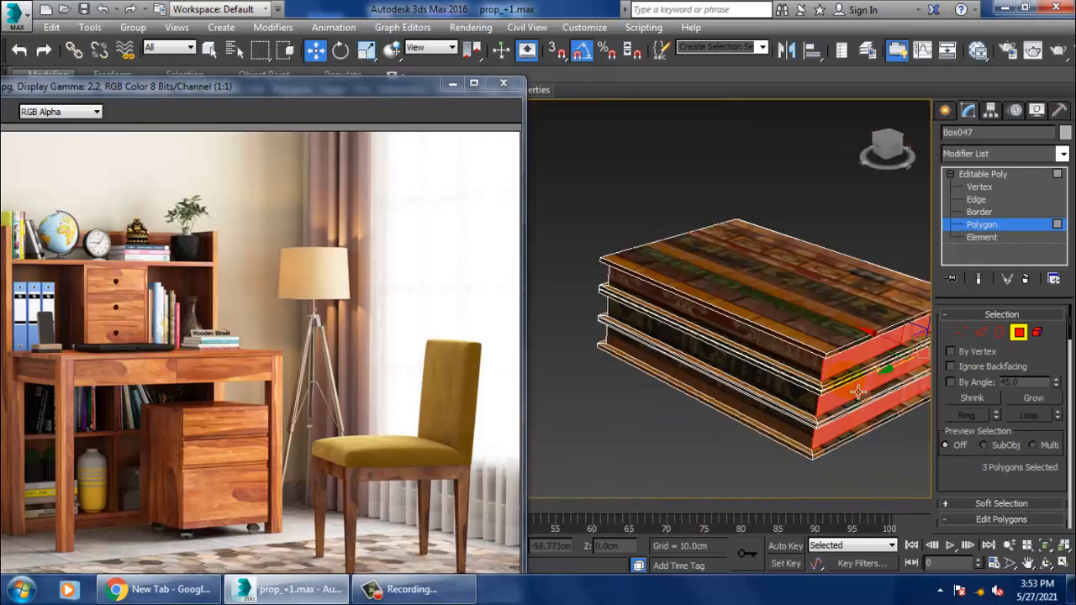
pyautogui.keyDown('ctrl'); pyautogui.click(770, 359); pyautogui.keyUp('ctrl')
pyautogui.keyDown('ctrl'); pyautogui.click(775, 387); pyautogui.keyUp('ctrl')
pyautogui.keyDown('ctrl'); pyautogui.click(774, 425); pyautogui.keyUp('ctrl')
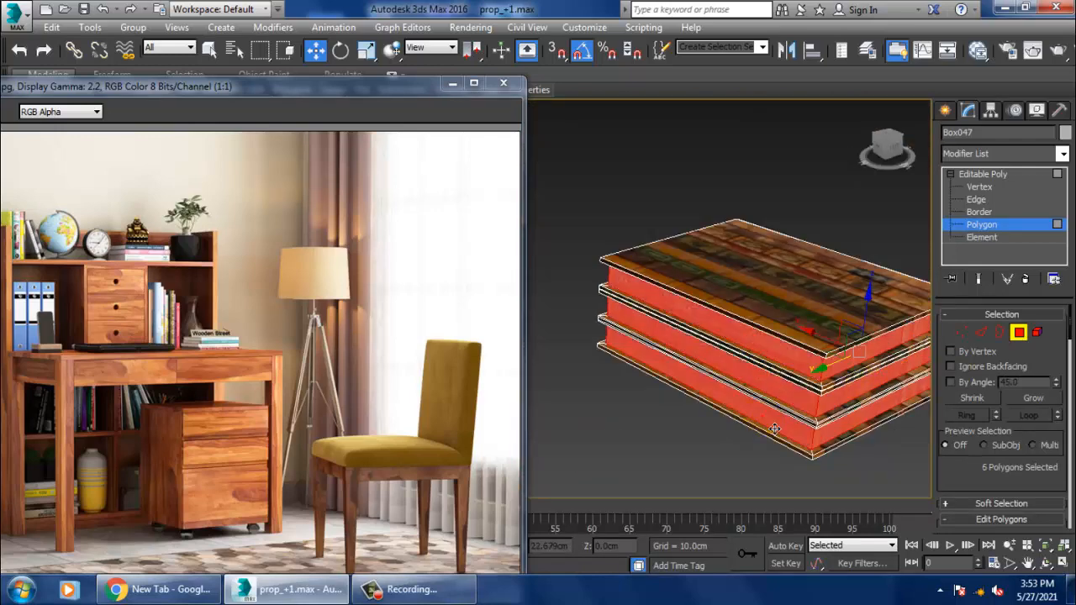
pyautogui.moveTo(774, 429)
pyautogui.keyDown('alt'); pyautogui.mouseDown(button='middle')
pyautogui.moveTo(824, 366)
pyautogui.moveTo(762, 435)
pyautogui.mouseUp(button='middle'); pyautogui.keyUp('alt')
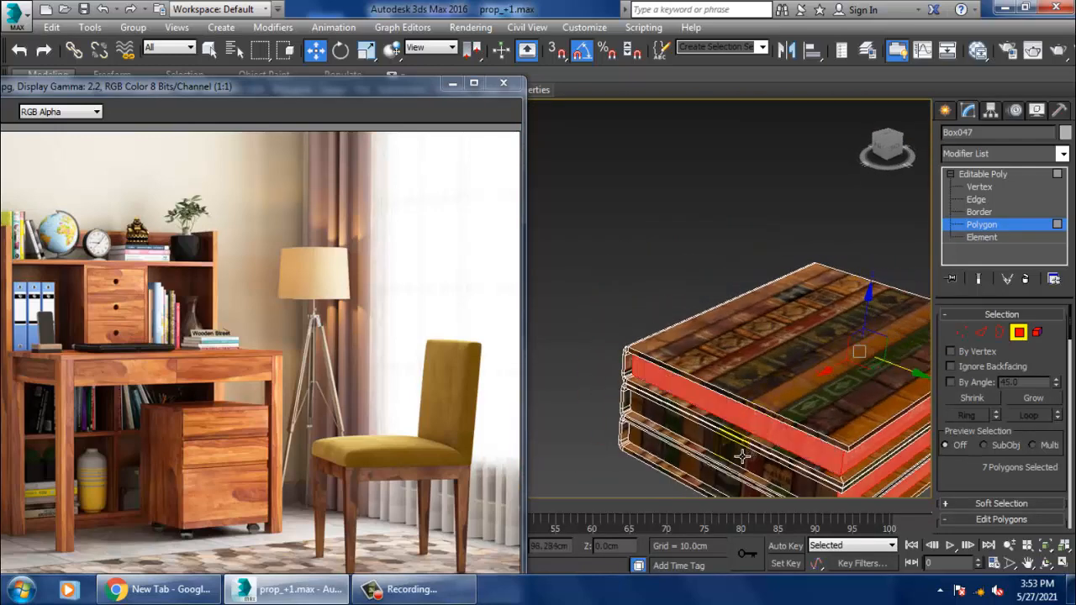
pyautogui.keyDown('ctrl'); pyautogui.click(742, 456); pyautogui.keyUp('ctrl')
pyautogui.keyDown('ctrl'); pyautogui.click(713, 482); pyautogui.keyUp('ctrl')
pyautogui.keyDown('alt'); pyautogui.moveTo(713, 482); pyautogui.dragTo(674, 407, button='middle'); pyautogui.keyUp('alt')
# Create a VRayMtl with a pure white diffuse of 255 and assign it to the selected page polygons
pyautogui.press('m')
pyautogui.moveTo(460, 415); pyautogui.dragTo(397, 244, button='middle')
pyautogui.moveTo(449, 424); pyautogui.dragTo(504, 120, button='middle')
pyautogui.moveTo(386, 432); pyautogui.dragTo(321, 259, button='middle')
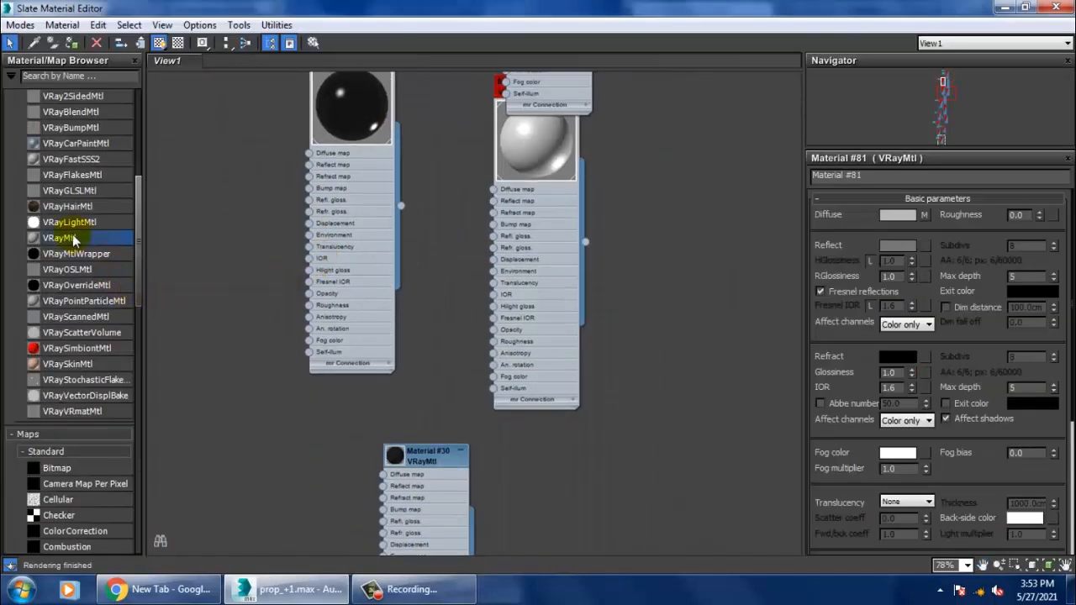
pyautogui.moveTo(627, 464); pyautogui.dragTo(627, 465)
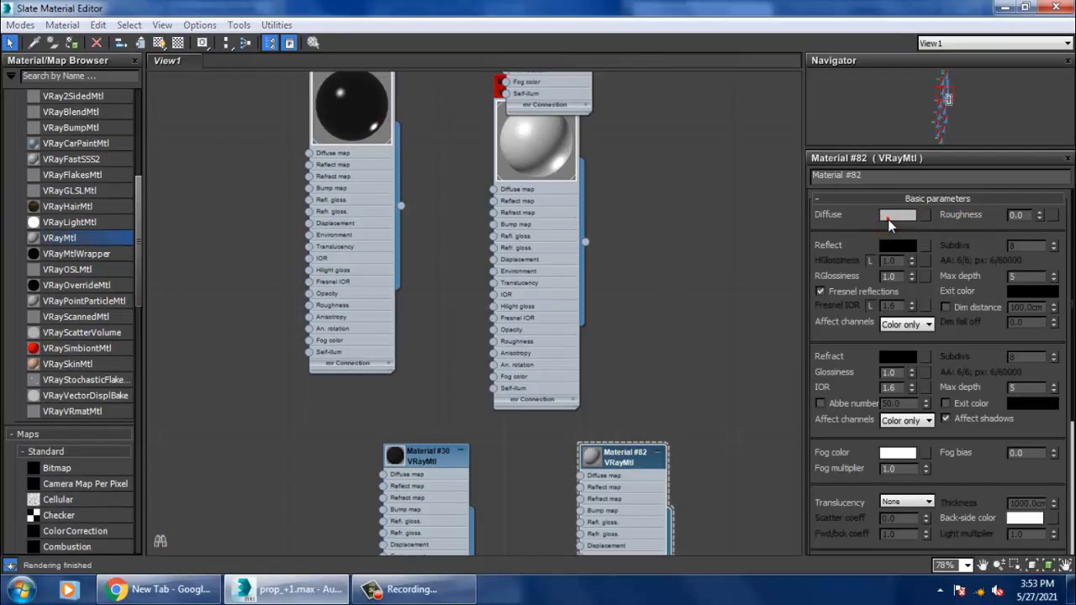
pyautogui.click(896, 215)
pyautogui.click(509, 159)
pyautogui.click(573, 234)
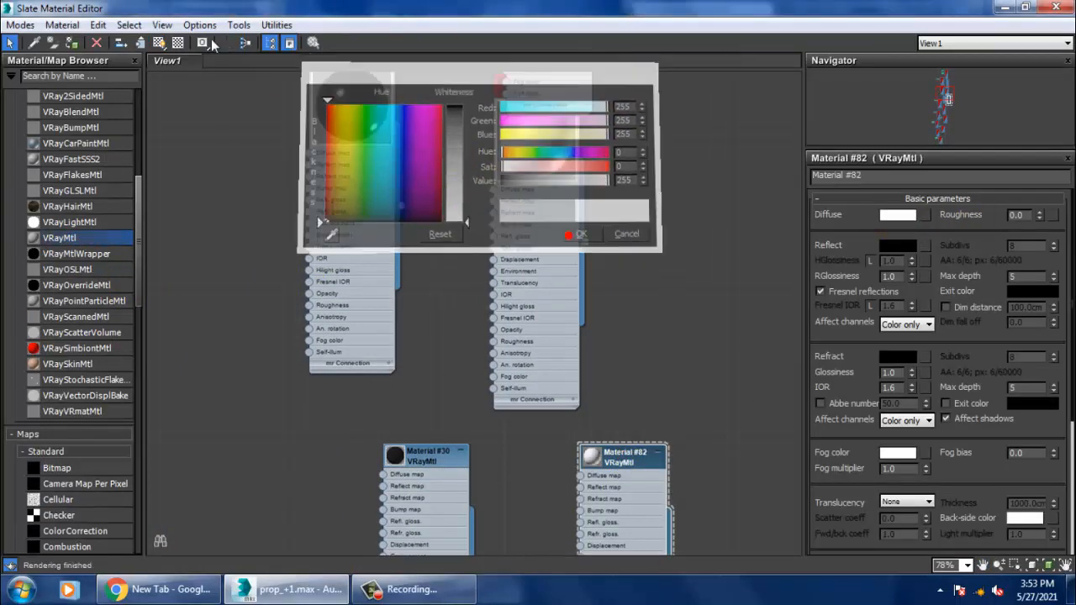
pyautogui.click(1004, 9)
pyautogui.click(799, 187)
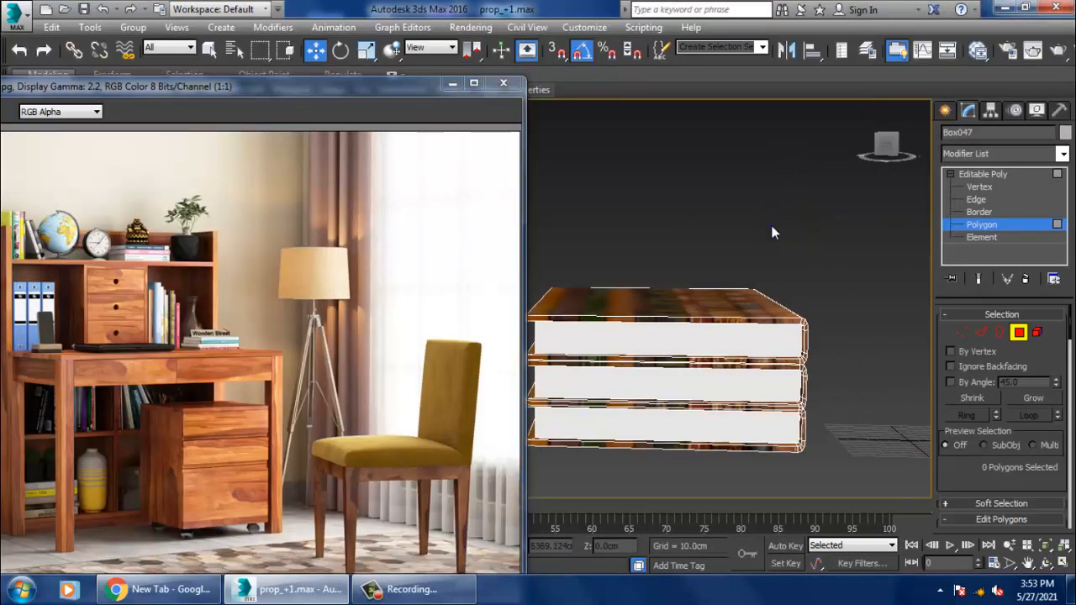
# End the isolation of the book stack, leave polygon editing and deselect the stack
pyautogui.rightClick(773, 233)
pyautogui.click(807, 99)
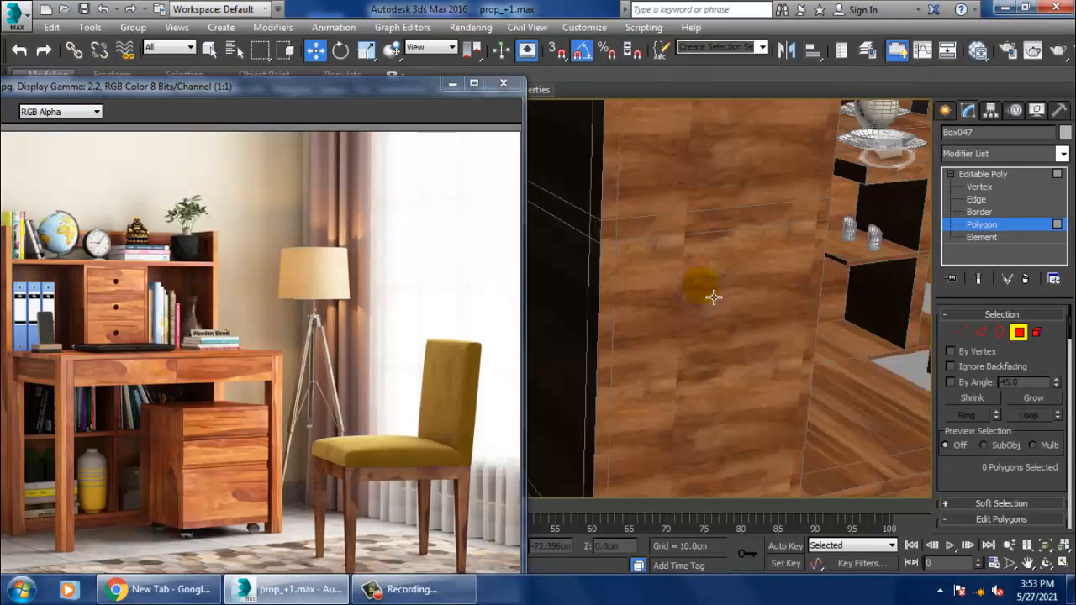
pyautogui.press('z')
pyautogui.keyDown('alt'); pyautogui.moveTo(836, 288); pyautogui.dragTo(739, 281, button='middle'); pyautogui.keyUp('alt')
pyautogui.scroll(-4, 732, 273)
pyautogui.click(980, 174)
pyautogui.click(830, 177)
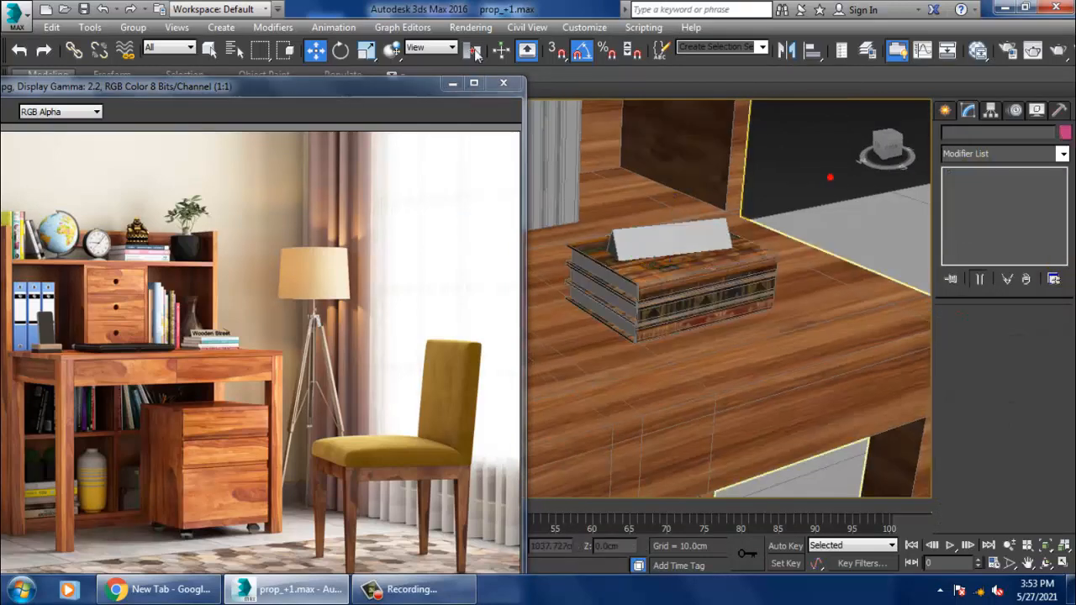
# Minimise the reference image and run a test render of the perspective view with the study desk and dining set
pyautogui.click(451, 83)
pyautogui.scroll(-10, 676, 370)
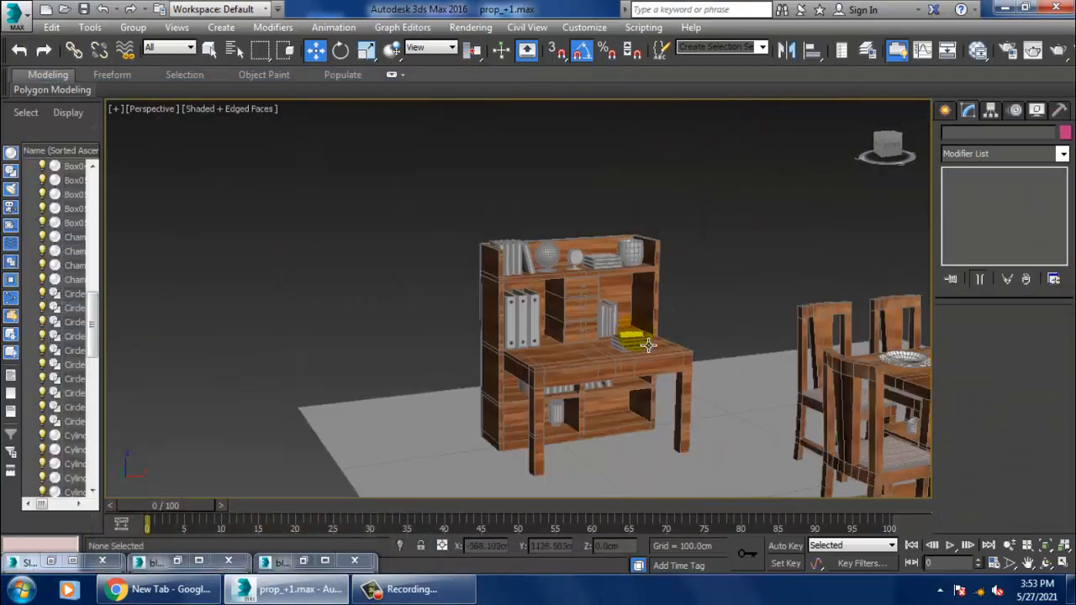
pyautogui.scroll(10, 557, 329)
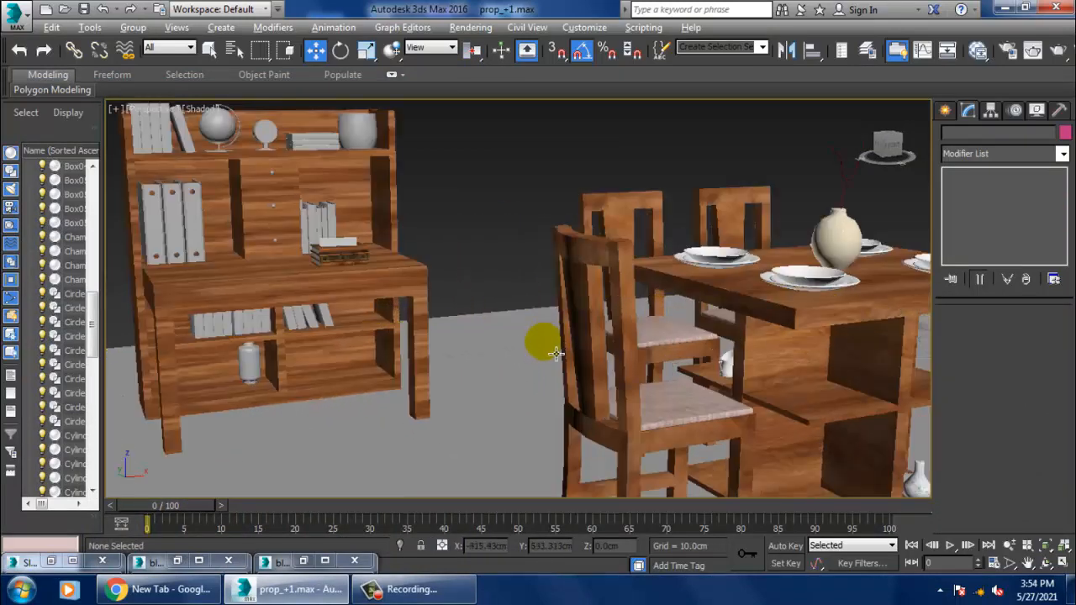
pyautogui.keyDown('alt'); pyautogui.moveTo(443, 347); pyautogui.dragTo(613, 353, button='middle'); pyautogui.keyUp('alt')
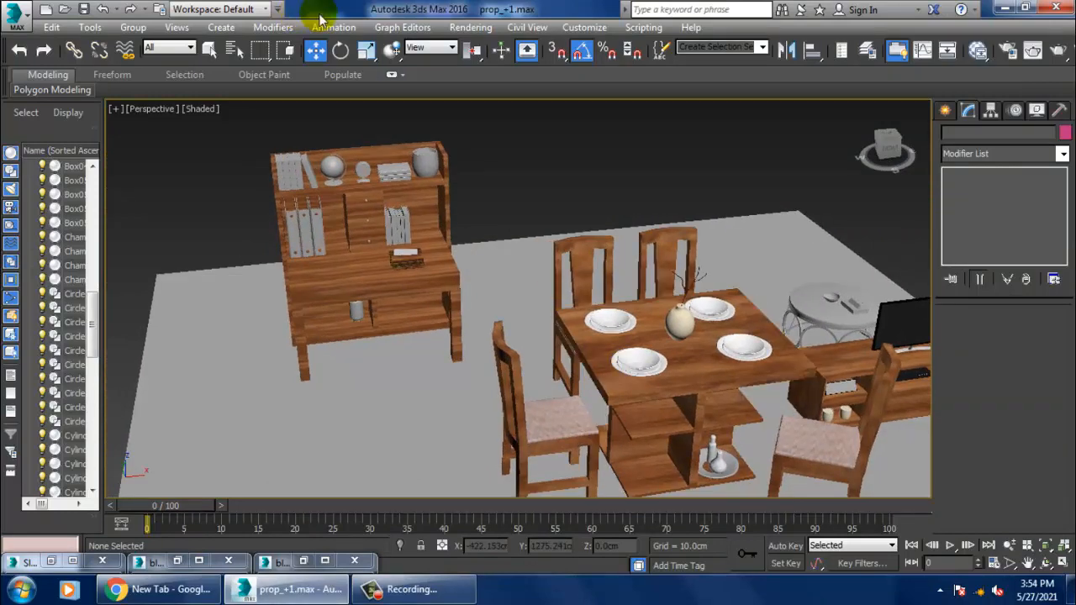
pyautogui.click(470, 27)
pyautogui.click(481, 47)
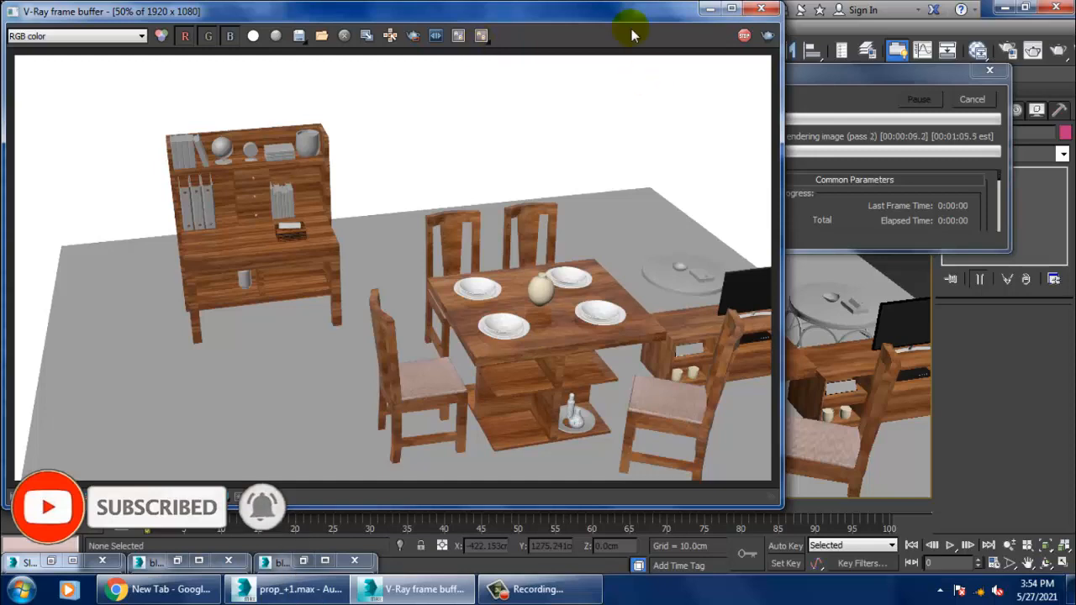
pyautogui.click(760, 9)
# Examine the materials on the study desk's objects, the dining table and chairs, and the TV unit
pyautogui.scroll(8, 569, 331)
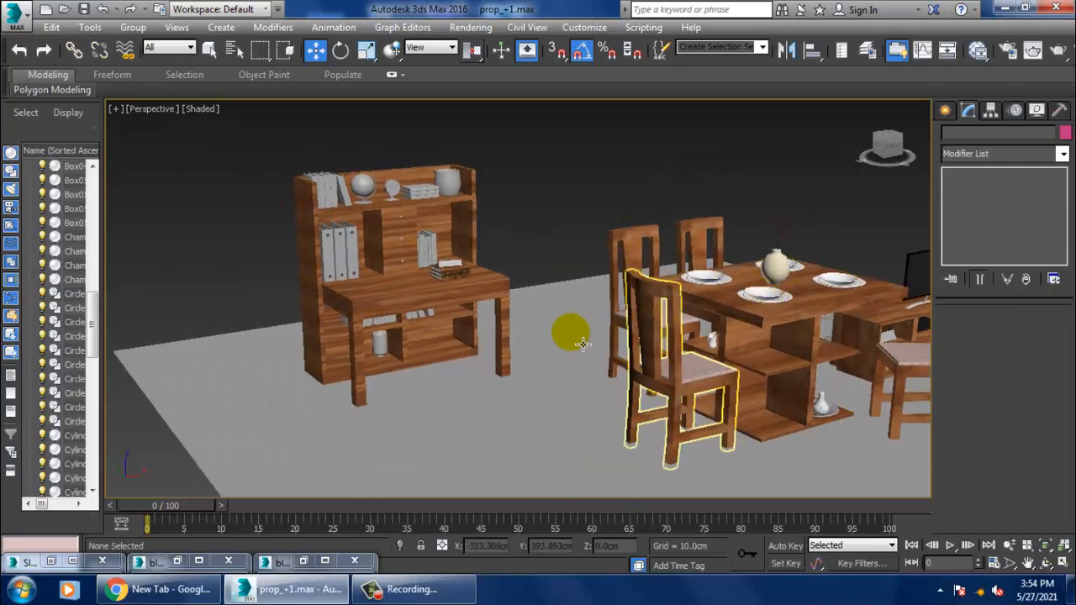
pyautogui.moveTo(361, 211); pyautogui.dragTo(593, 395, button='middle')
pyautogui.scroll(-6, 524, 348)
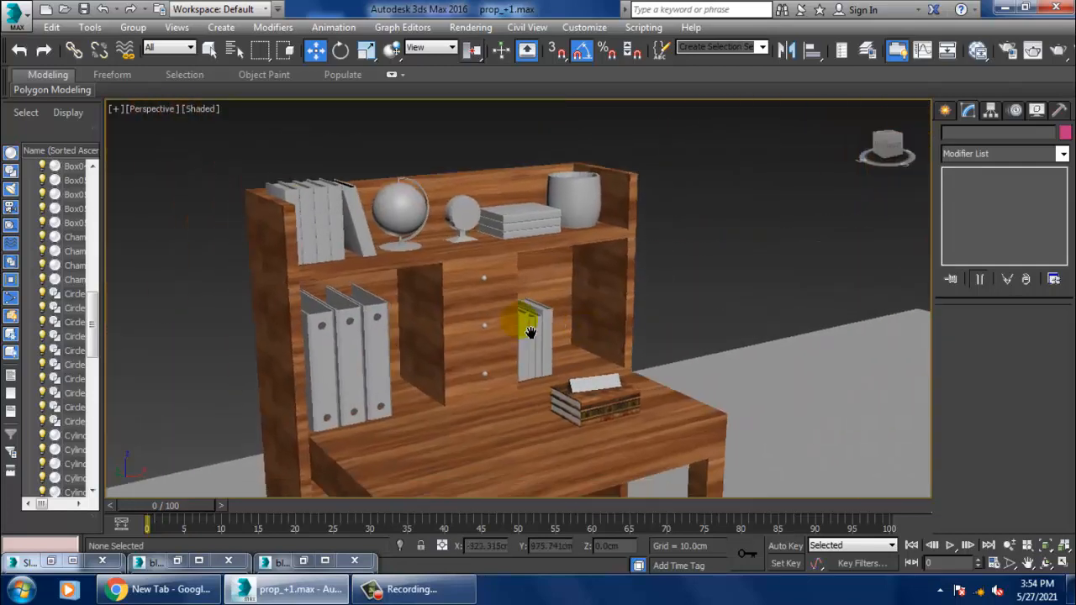
pyautogui.moveTo(680, 314); pyautogui.dragTo(577, 331, button='middle')
pyautogui.scroll(6, 577, 330)
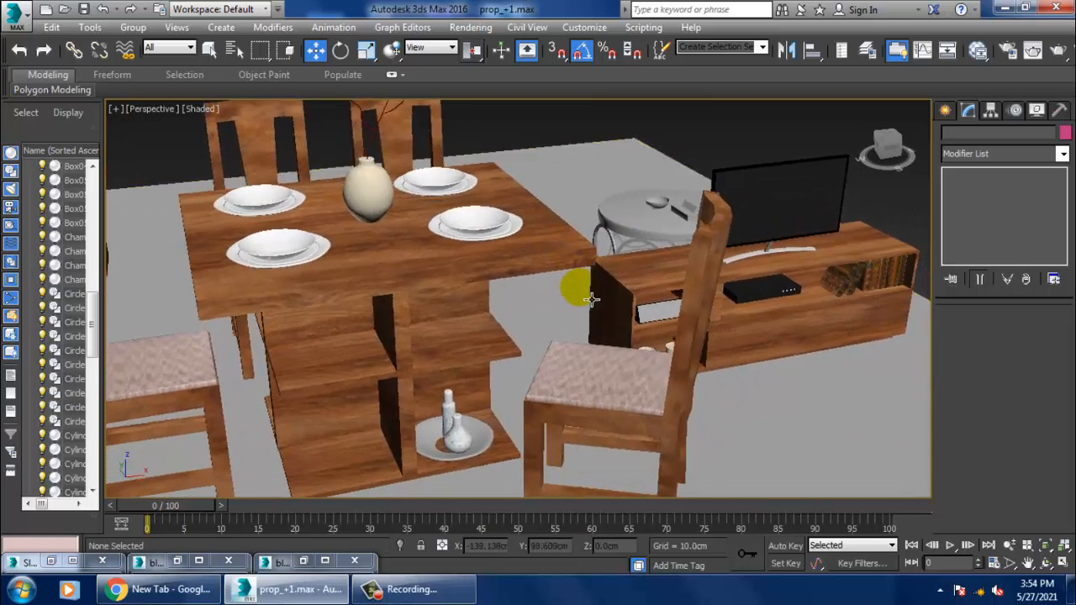
pyautogui.keyDown('alt'); pyautogui.moveTo(591, 299); pyautogui.dragTo(583, 277, button='middle'); pyautogui.keyUp('alt')
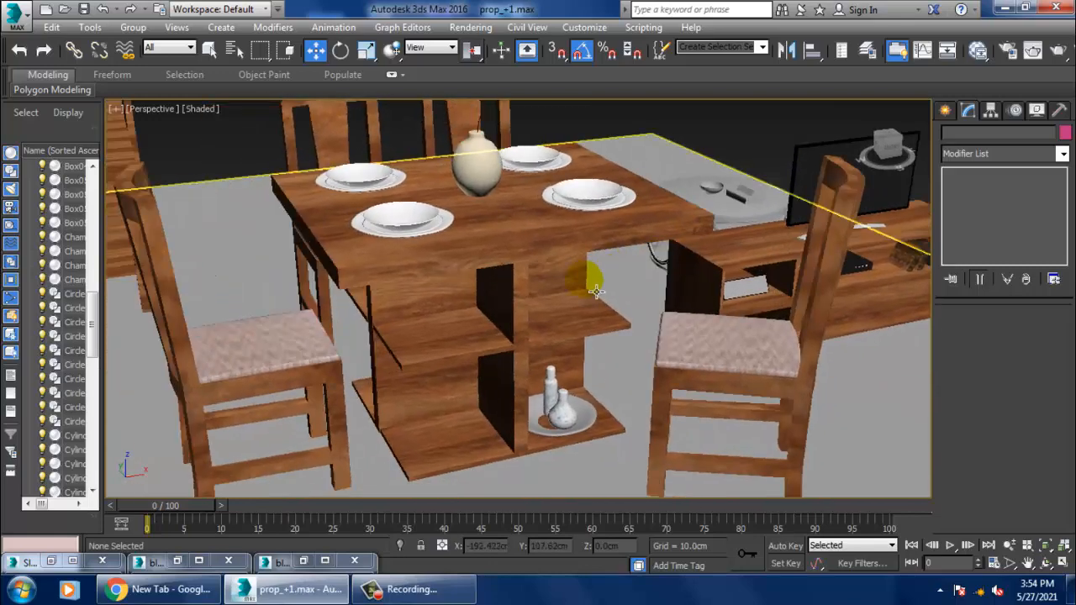
pyautogui.scroll(2, 592, 288)
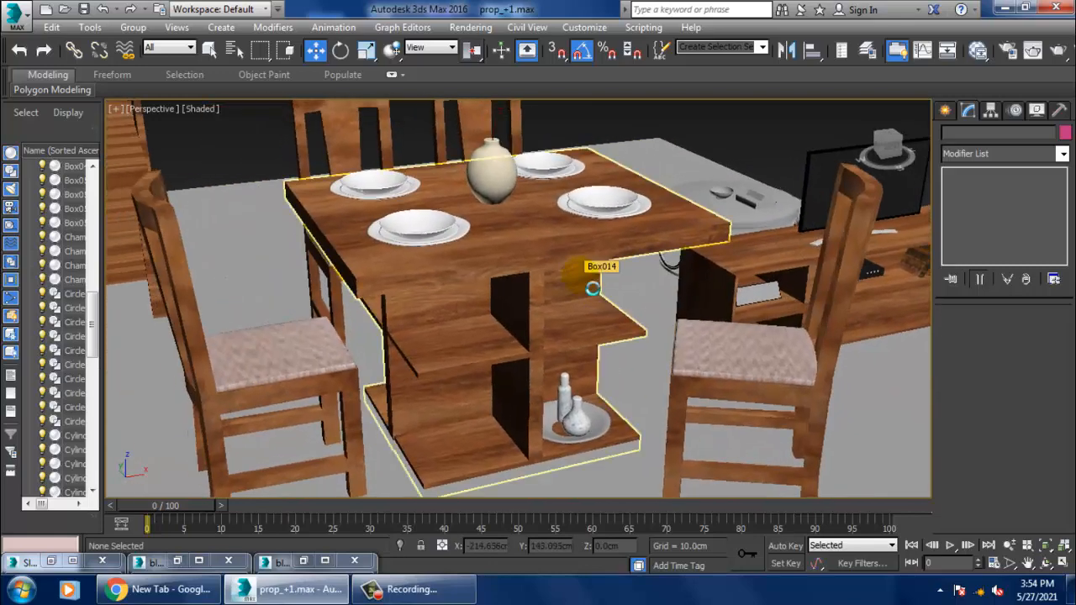